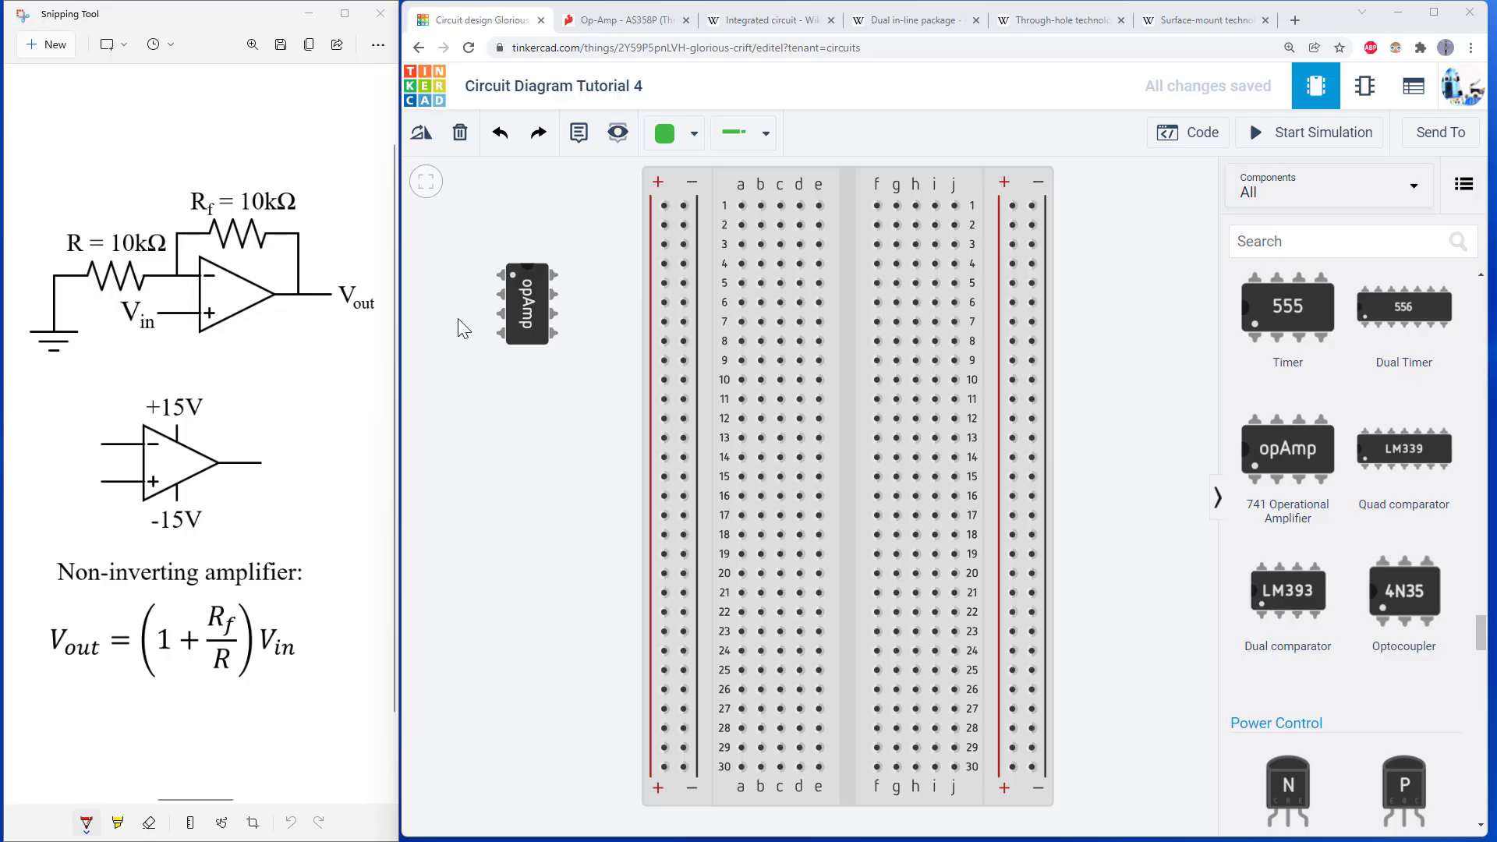
left_click_drag(509, 316, 497, 303)
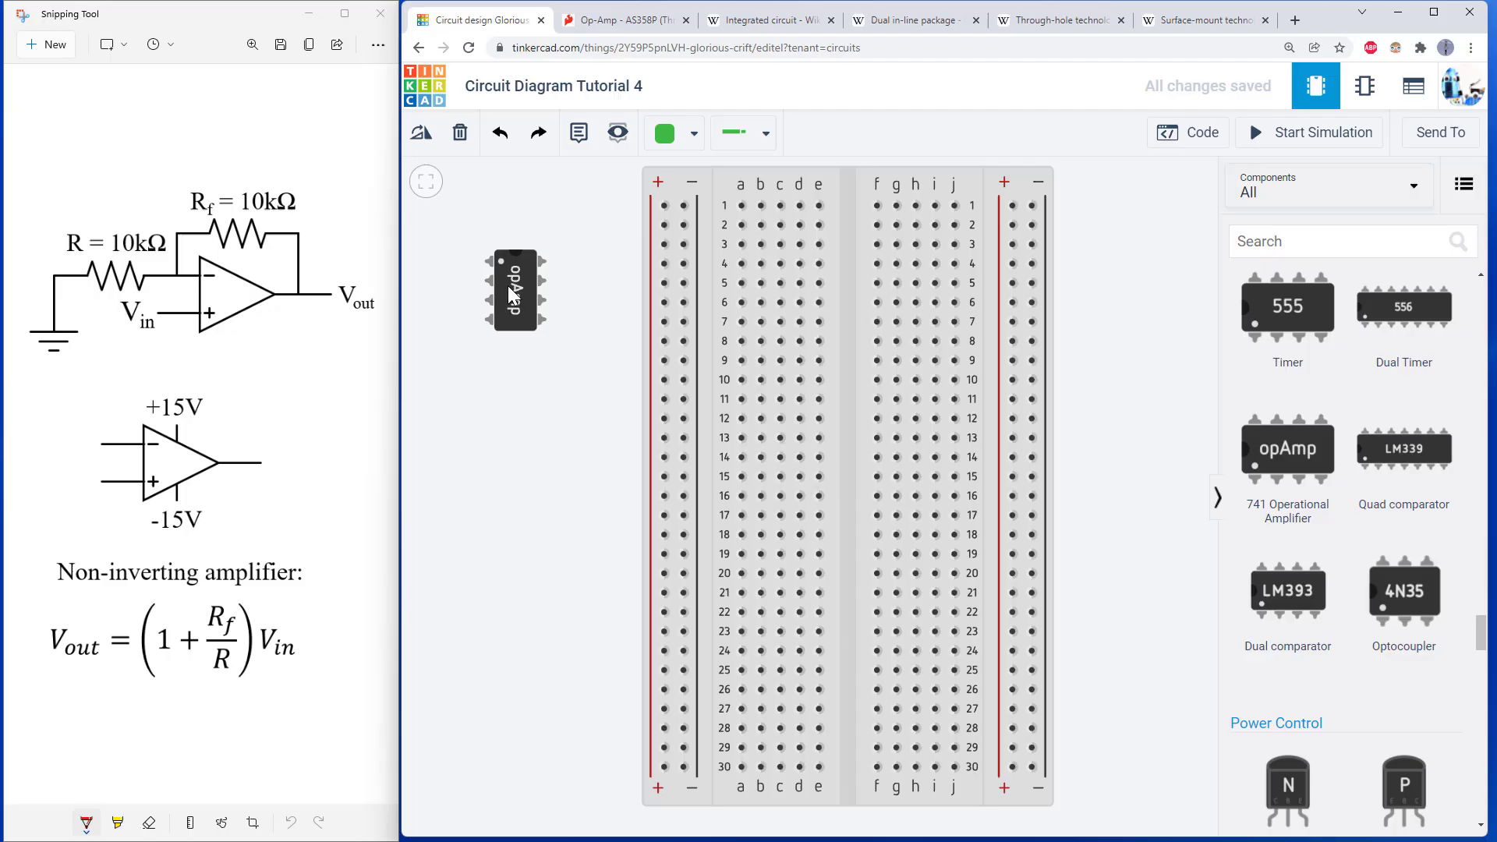
left_click(514, 295)
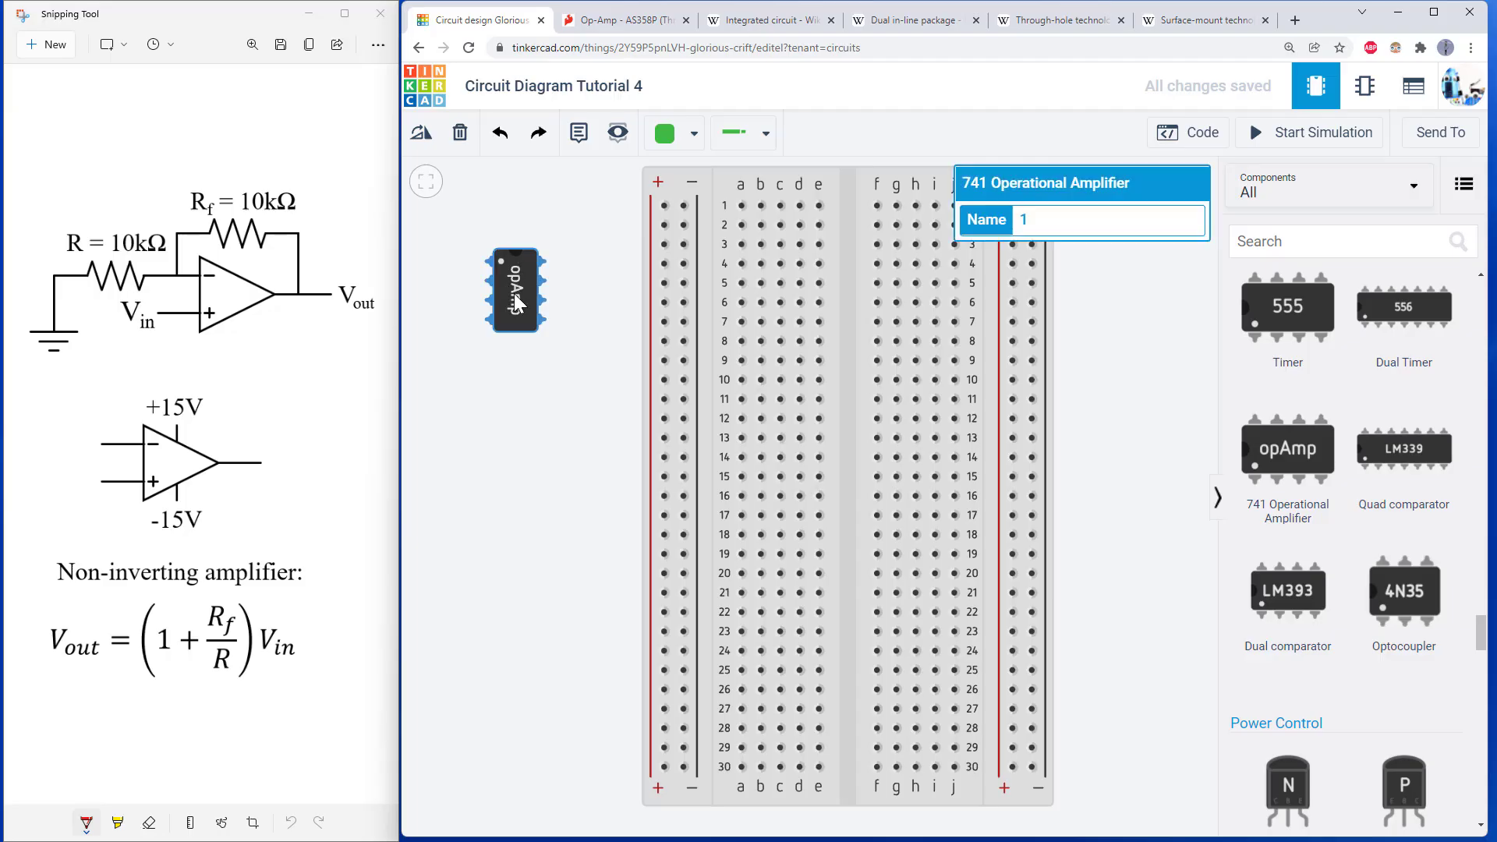
left_click(527, 351)
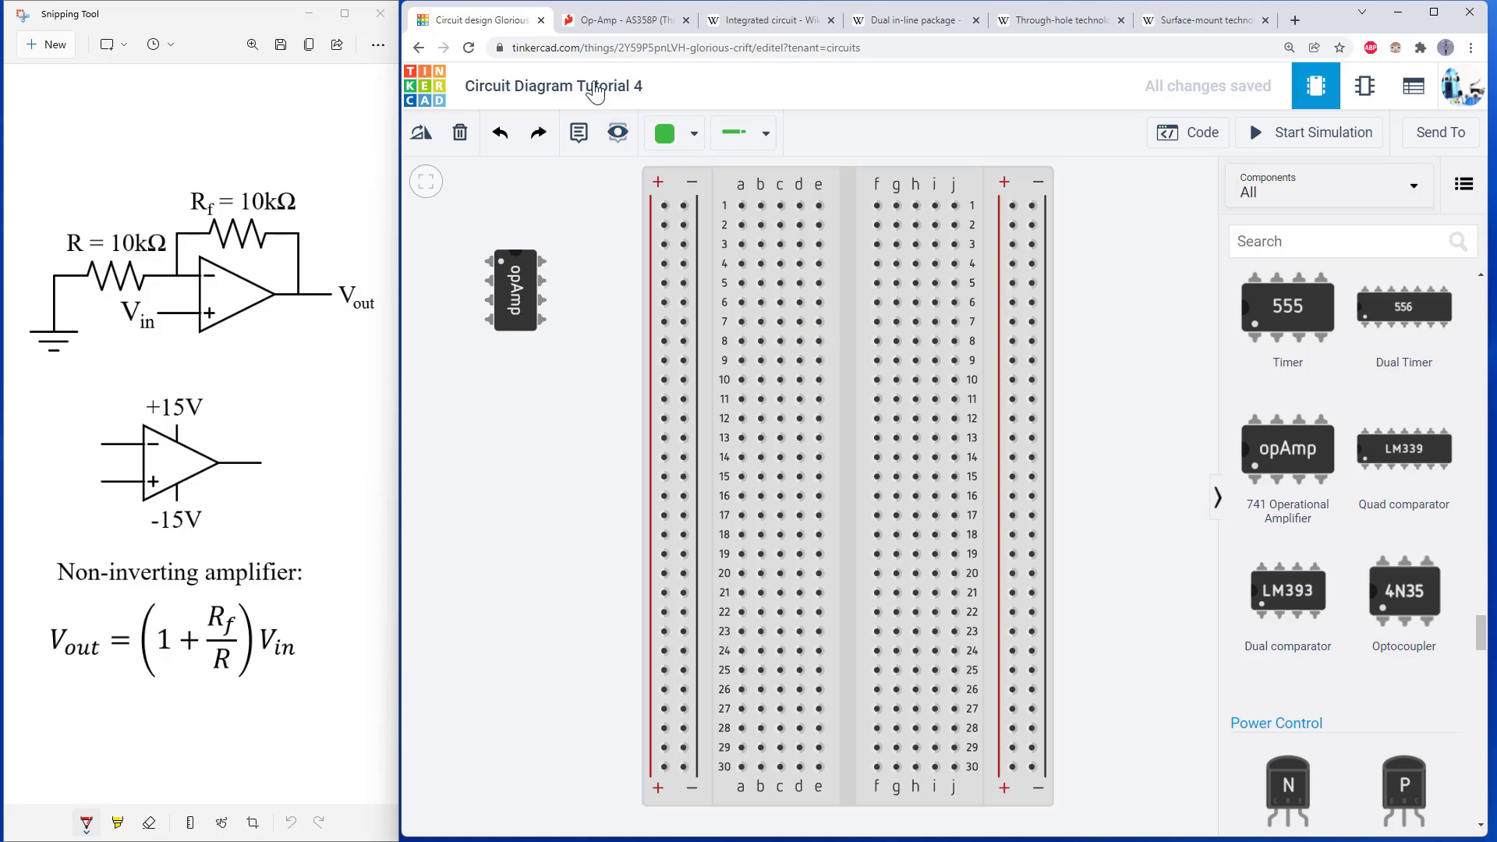
left_click(616, 28)
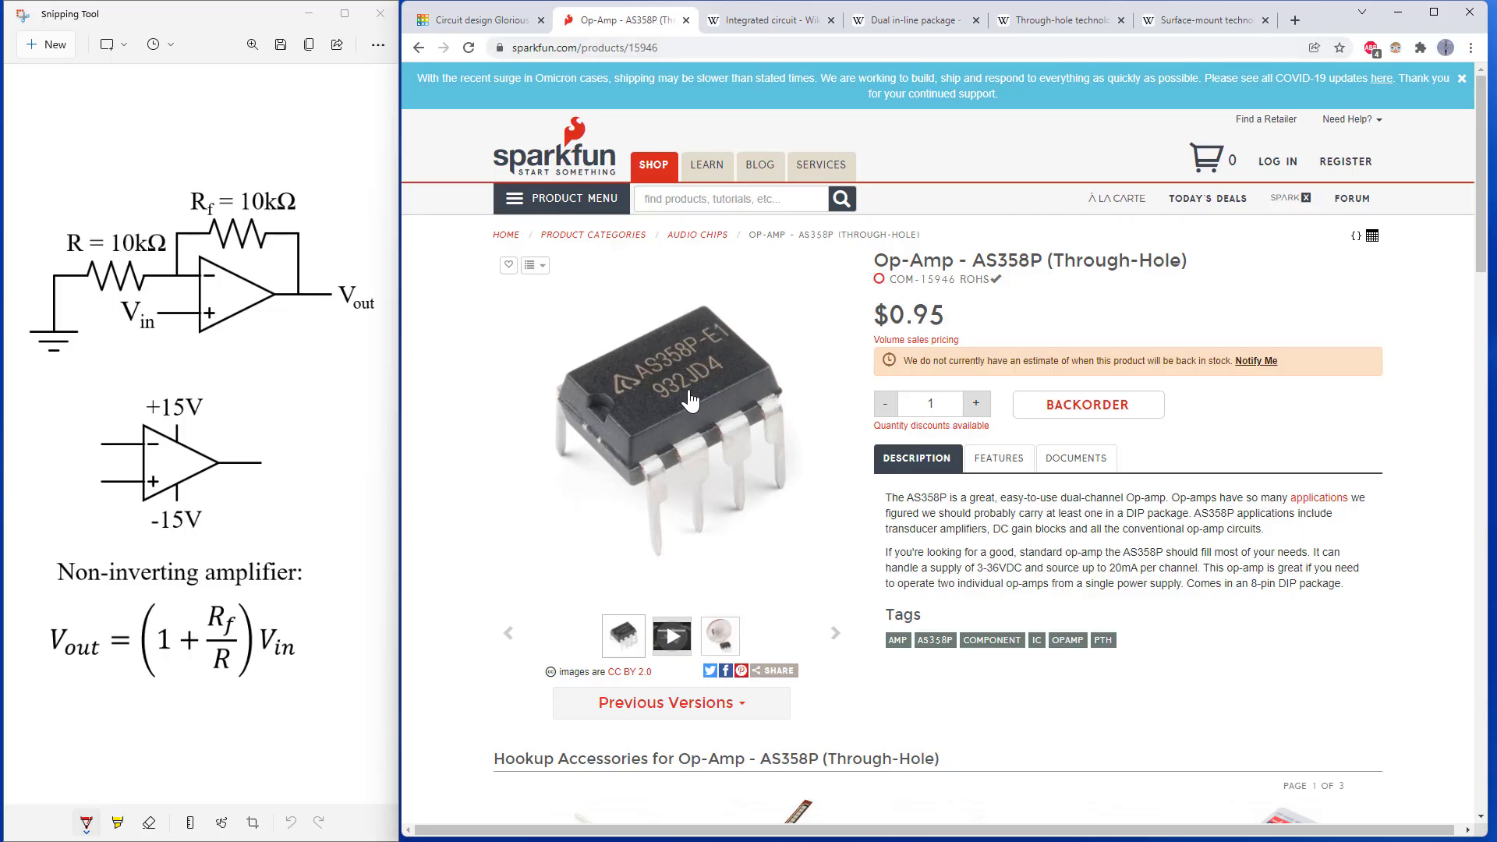
left_click(768, 21)
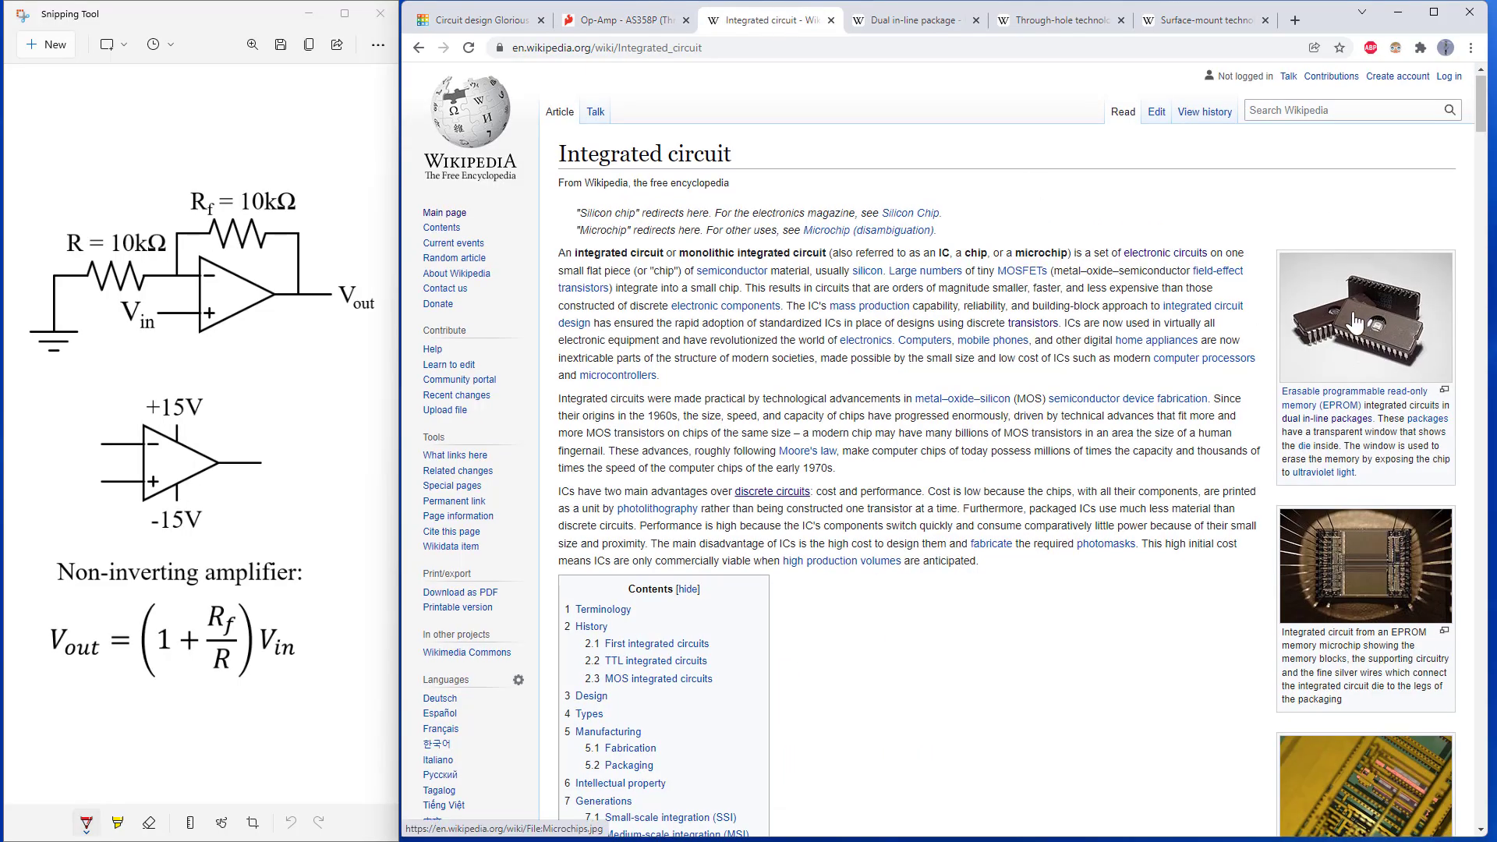
scroll(1348, 468, "down", 1)
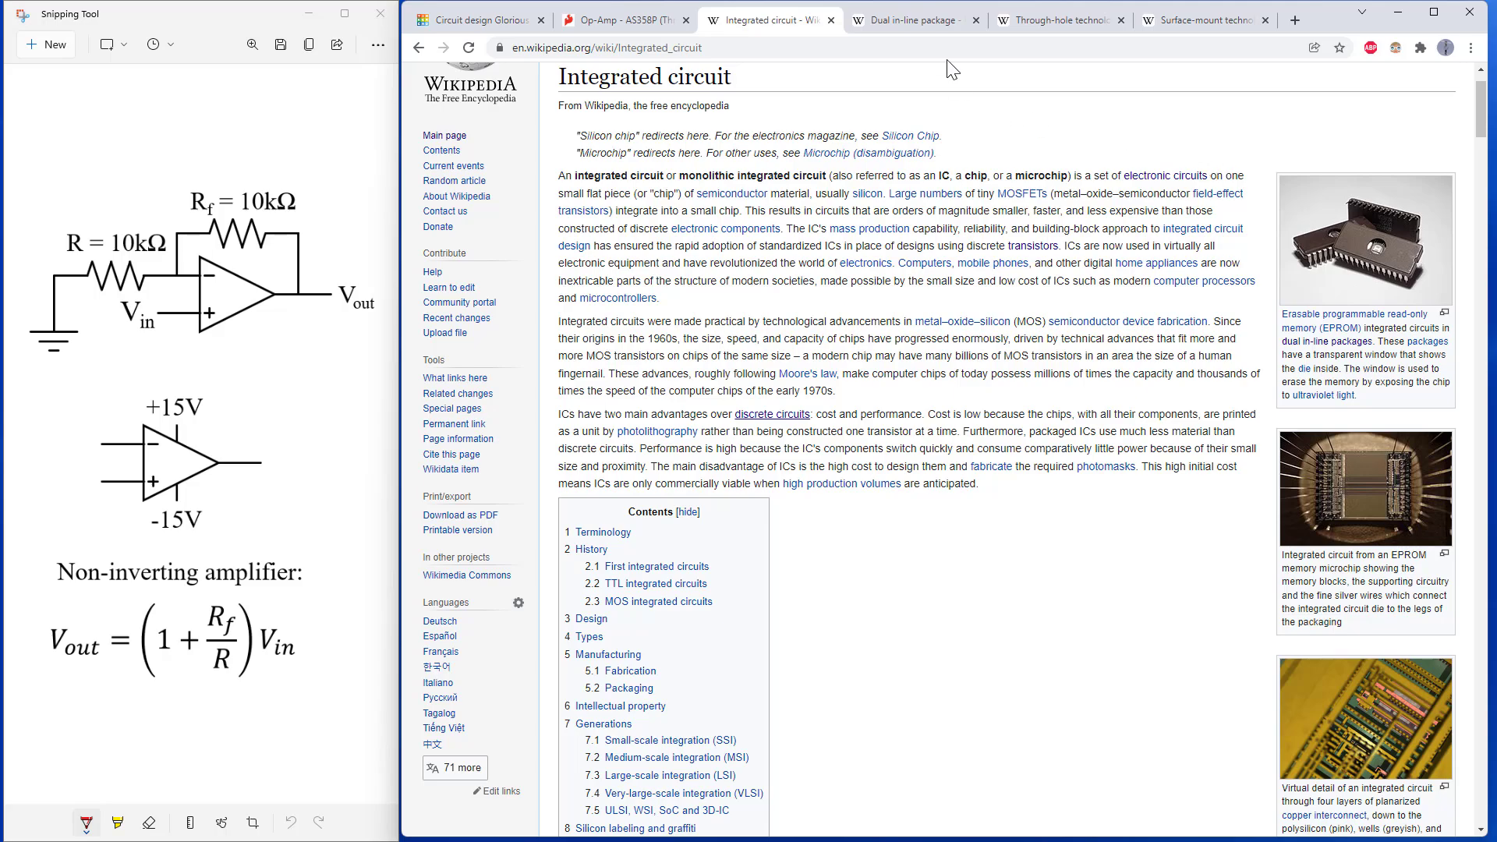
left_click(917, 23)
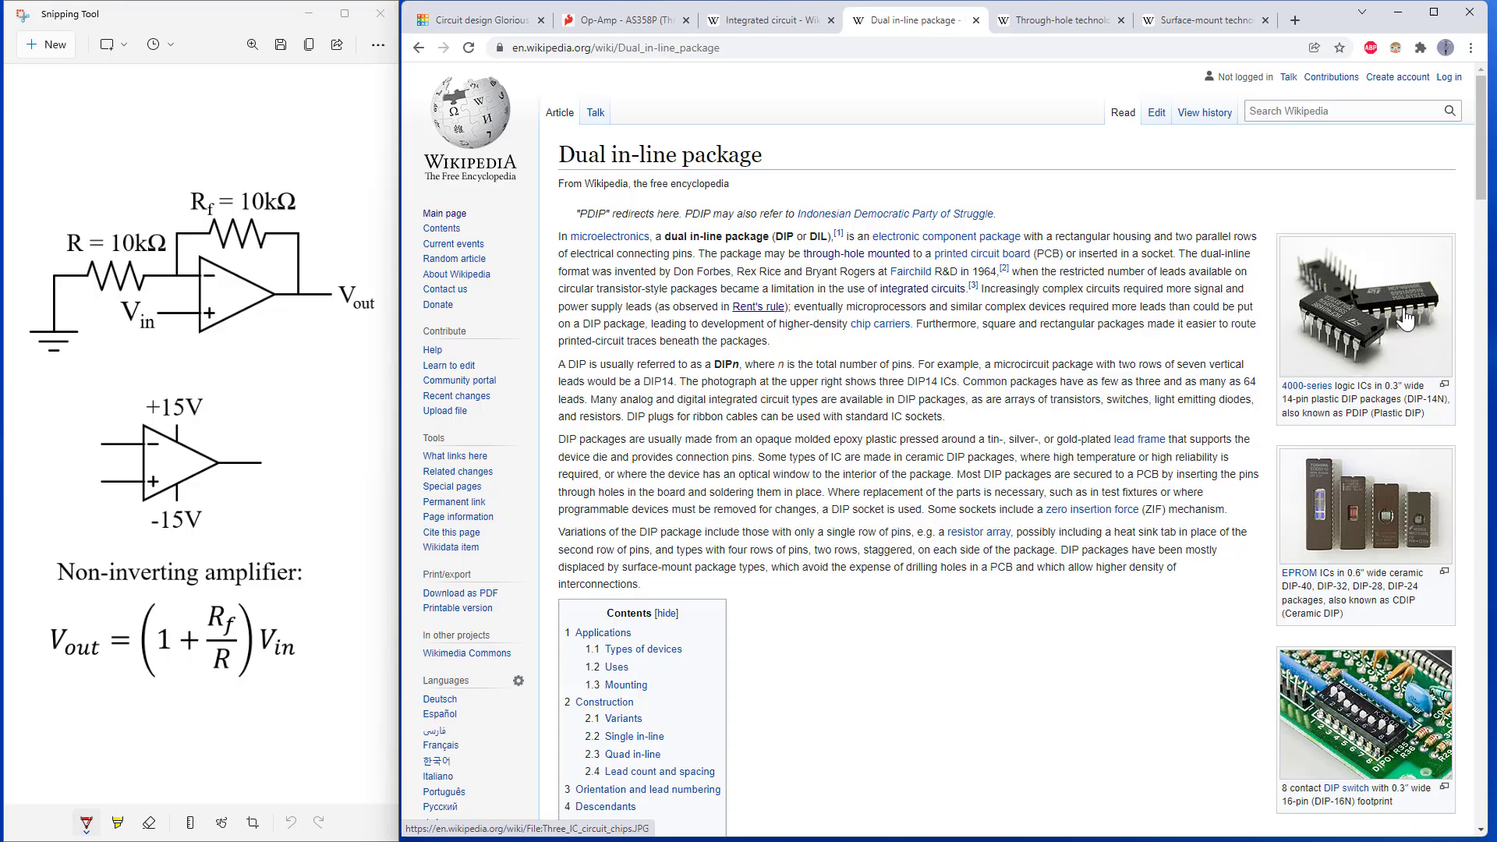
- Plug the 741 op-amp chip into the breadboard, straddling the centre gap at rows 5–8
left_click(513, 23)
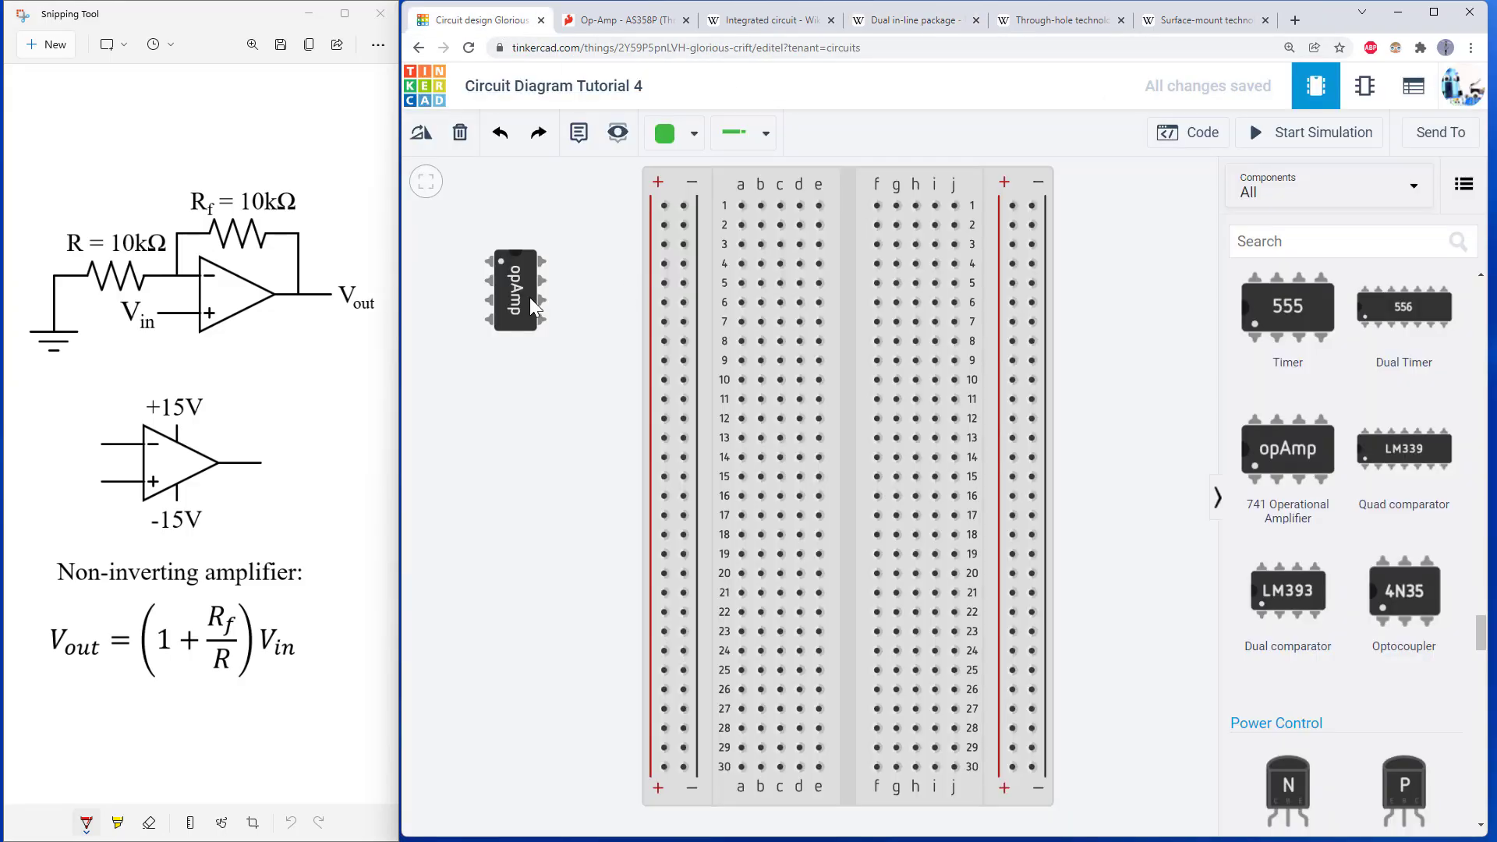
left_click_drag(533, 306, 854, 315)
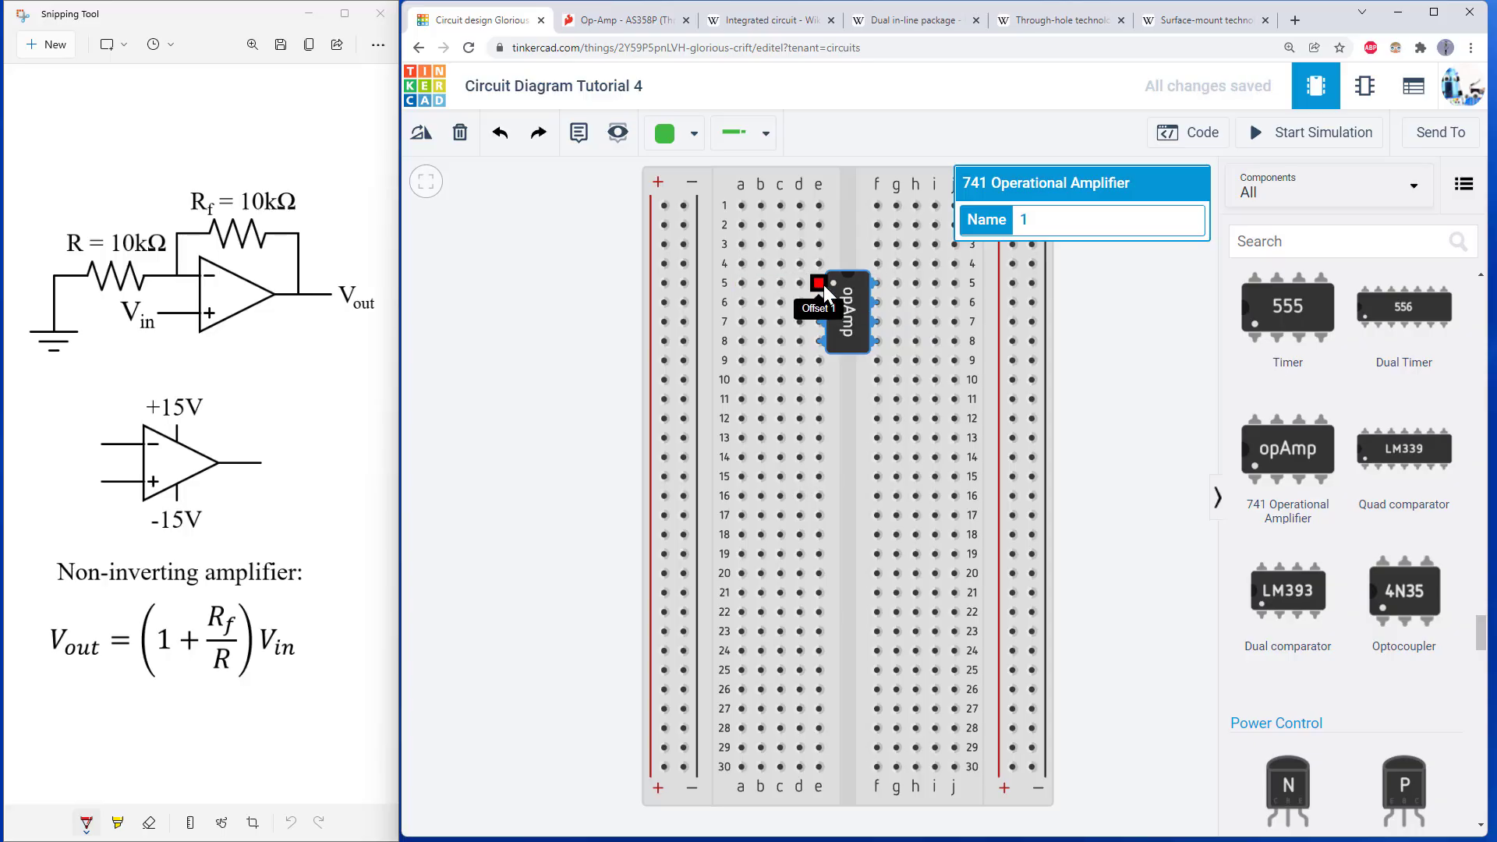
left_click(1049, 28)
scroll(1321, 448, "down", 1)
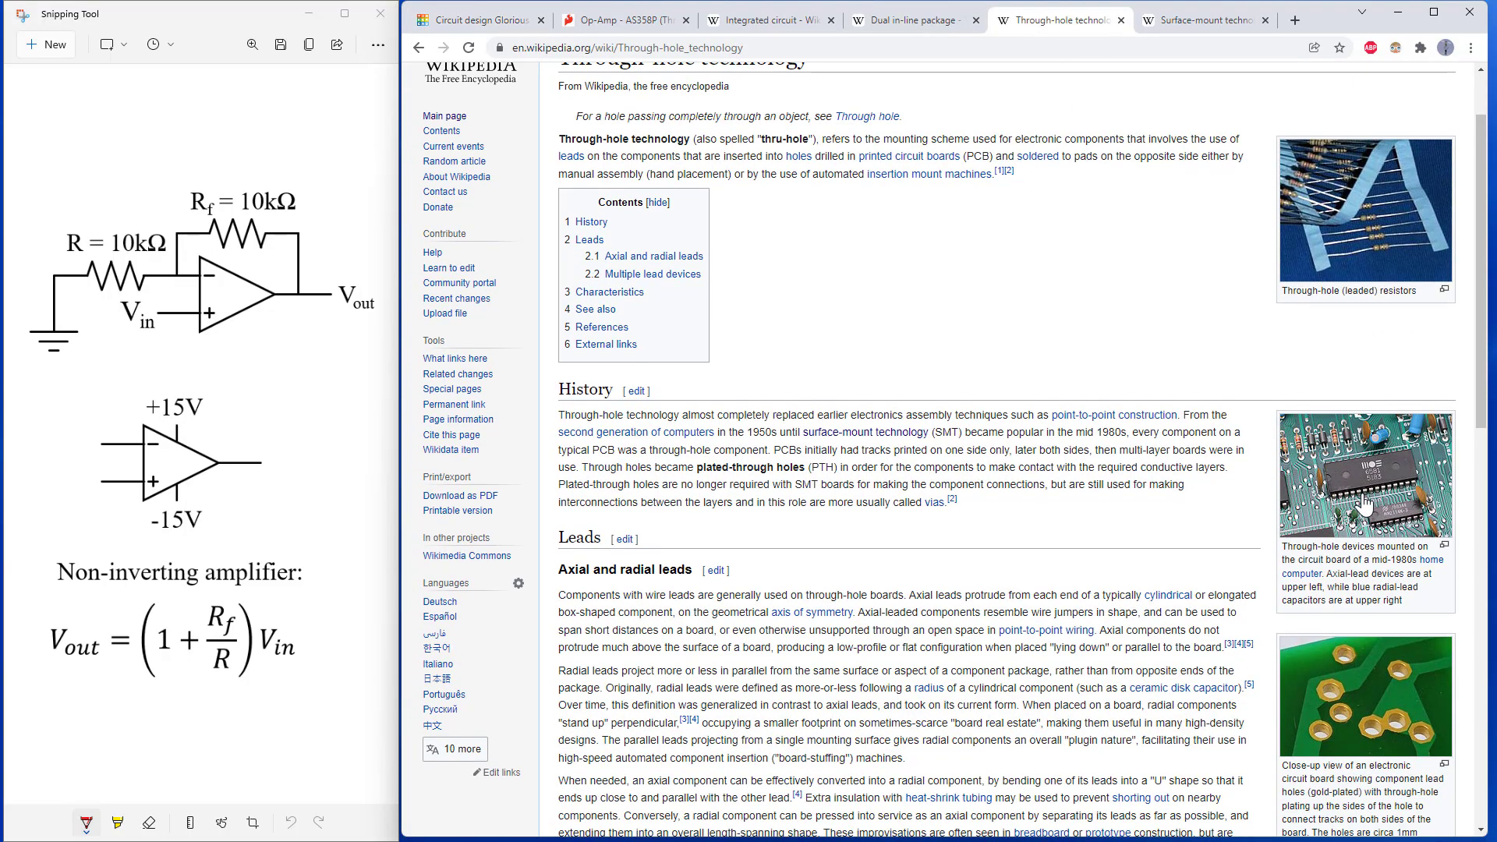
left_click(1353, 483)
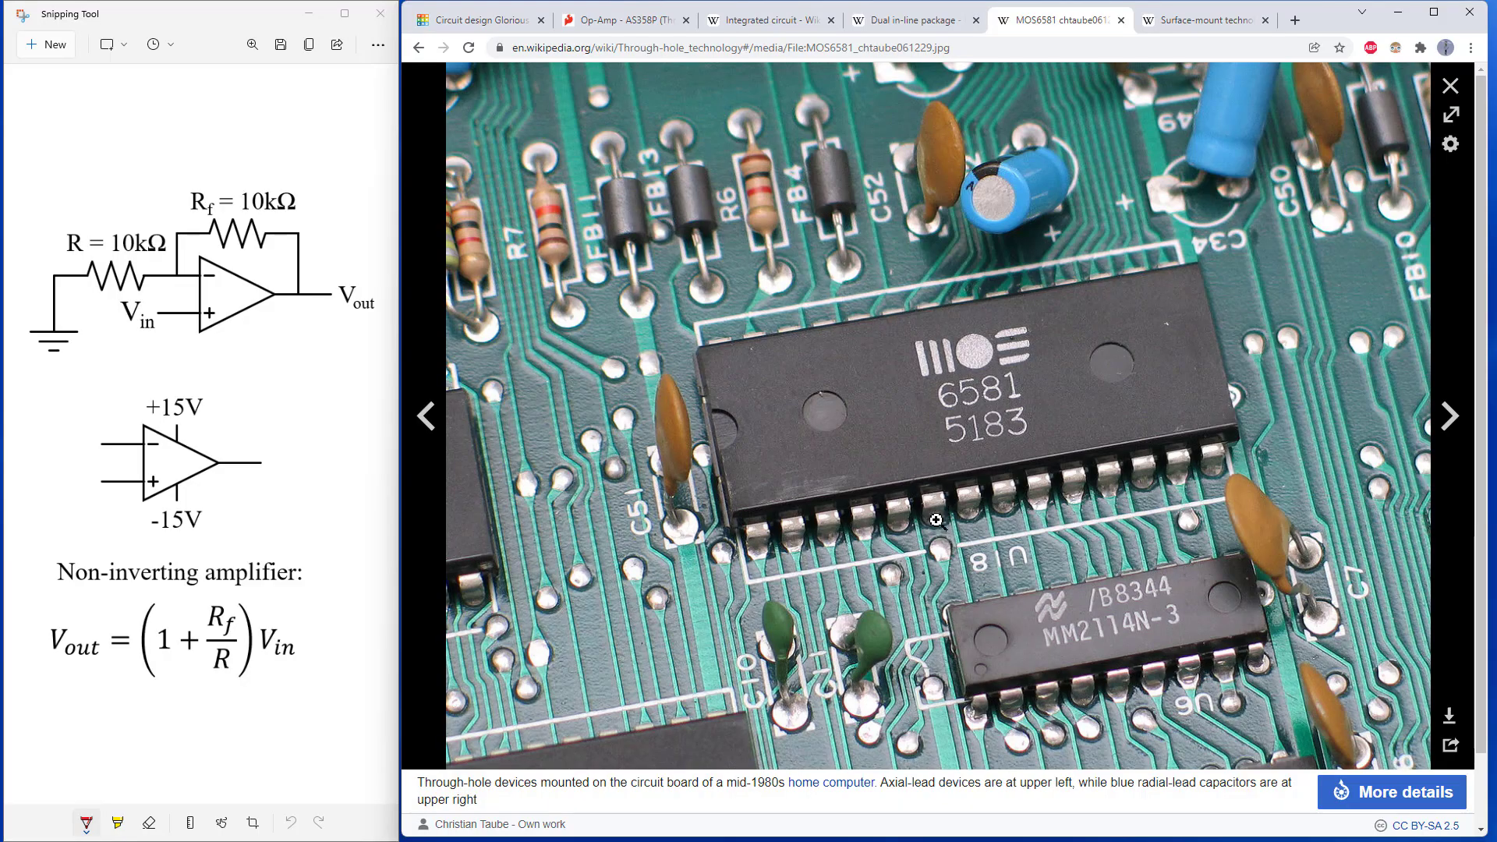
left_click(1448, 92)
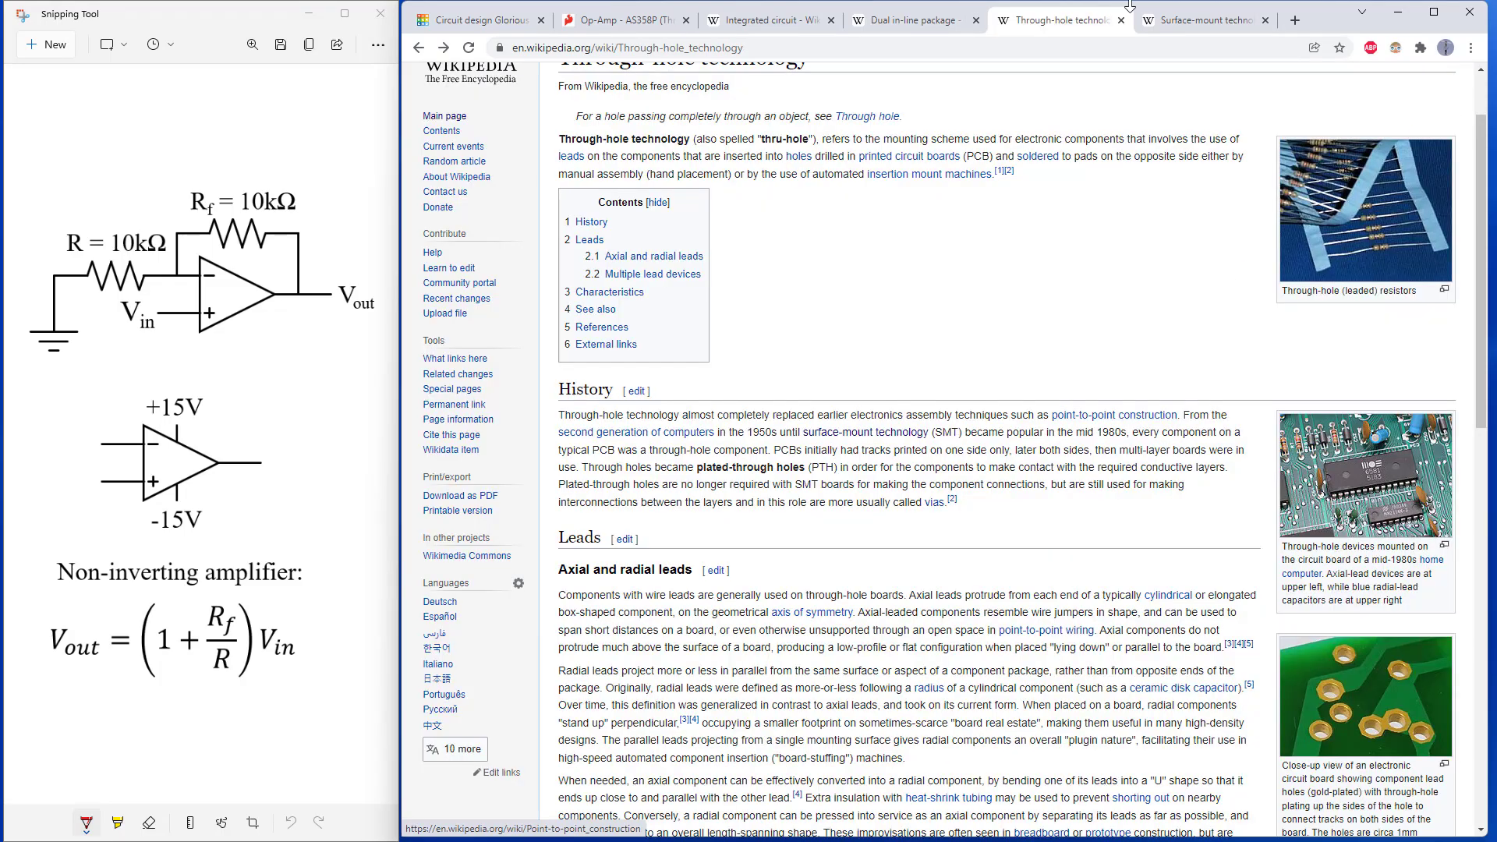
left_click(1202, 26)
scroll(1092, 413, "down", 2)
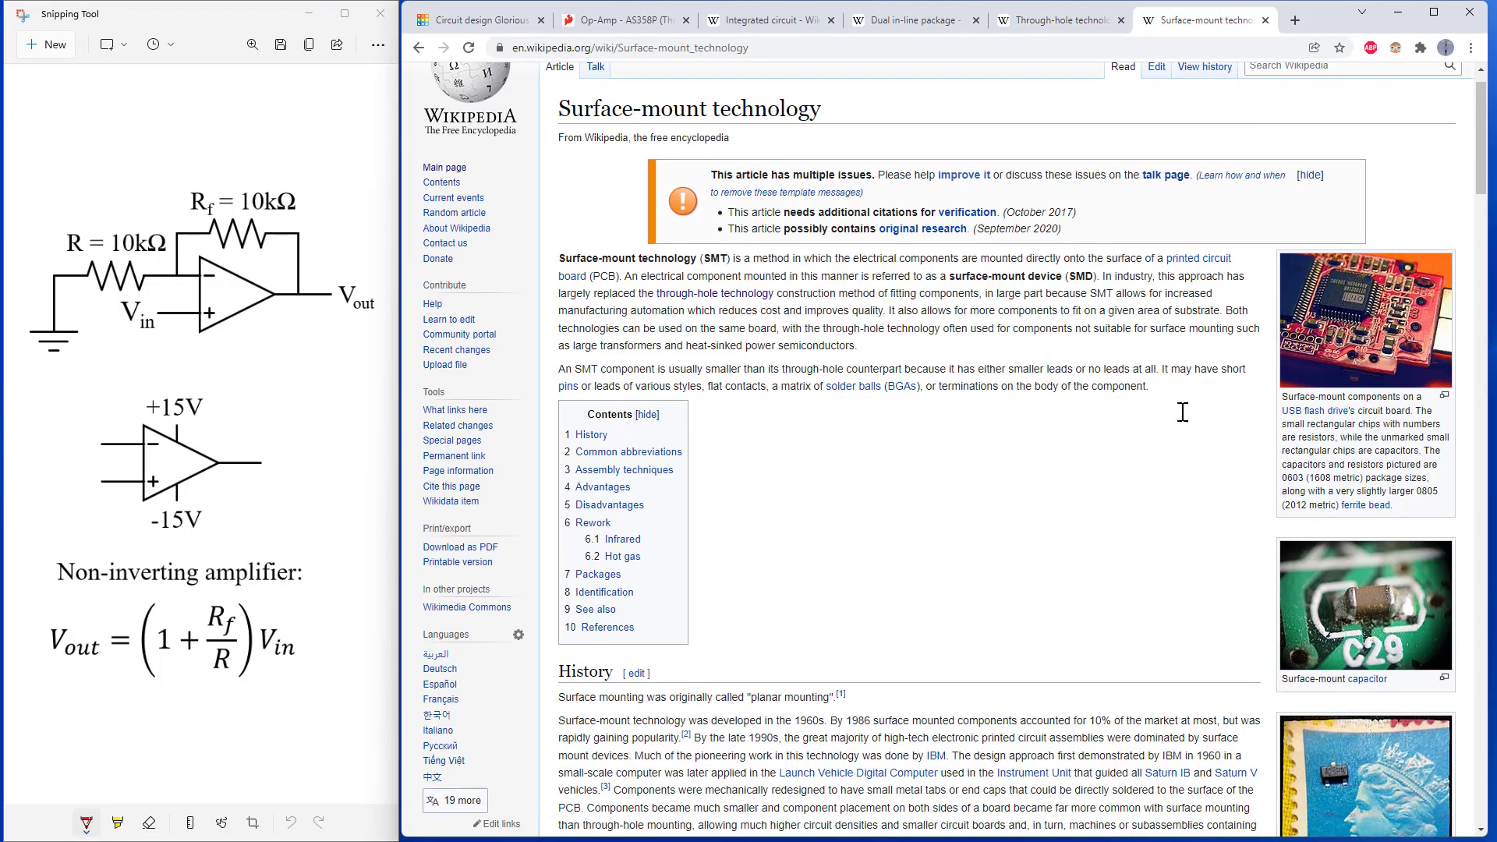
left_click(1353, 491)
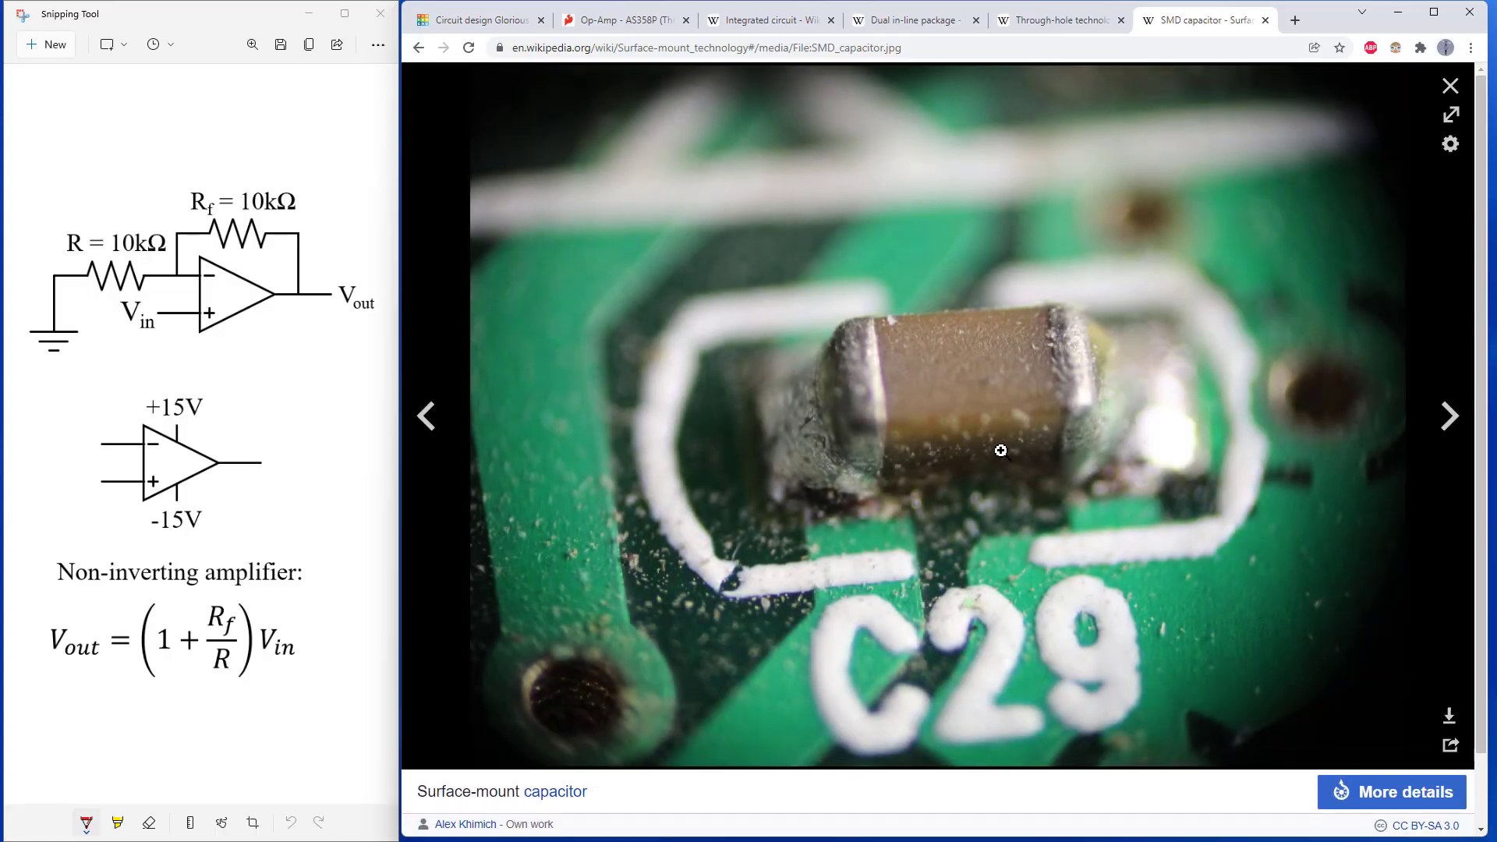
left_click(1448, 87)
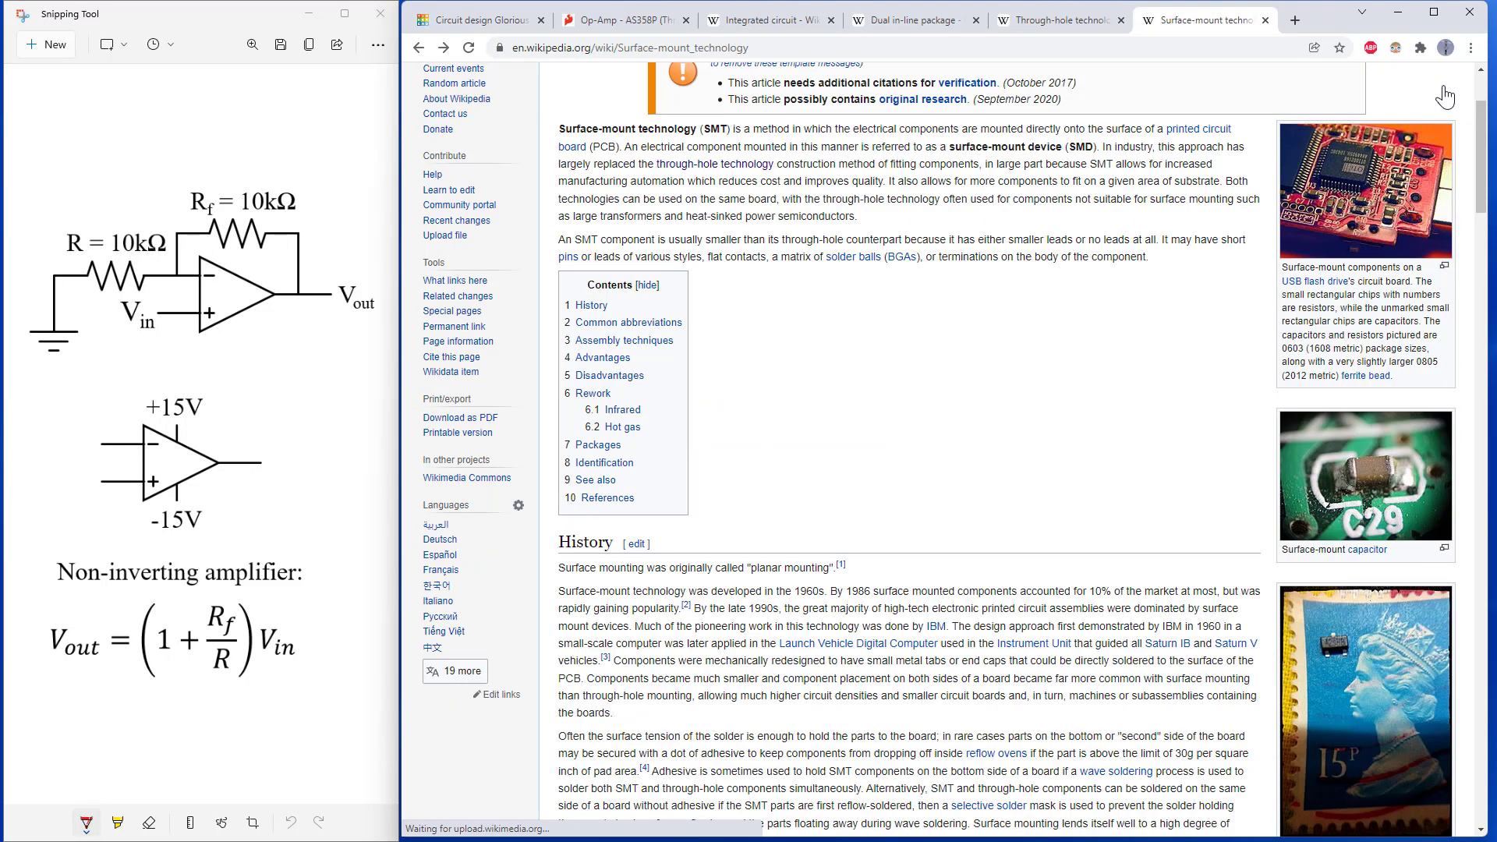
left_click(750, 21)
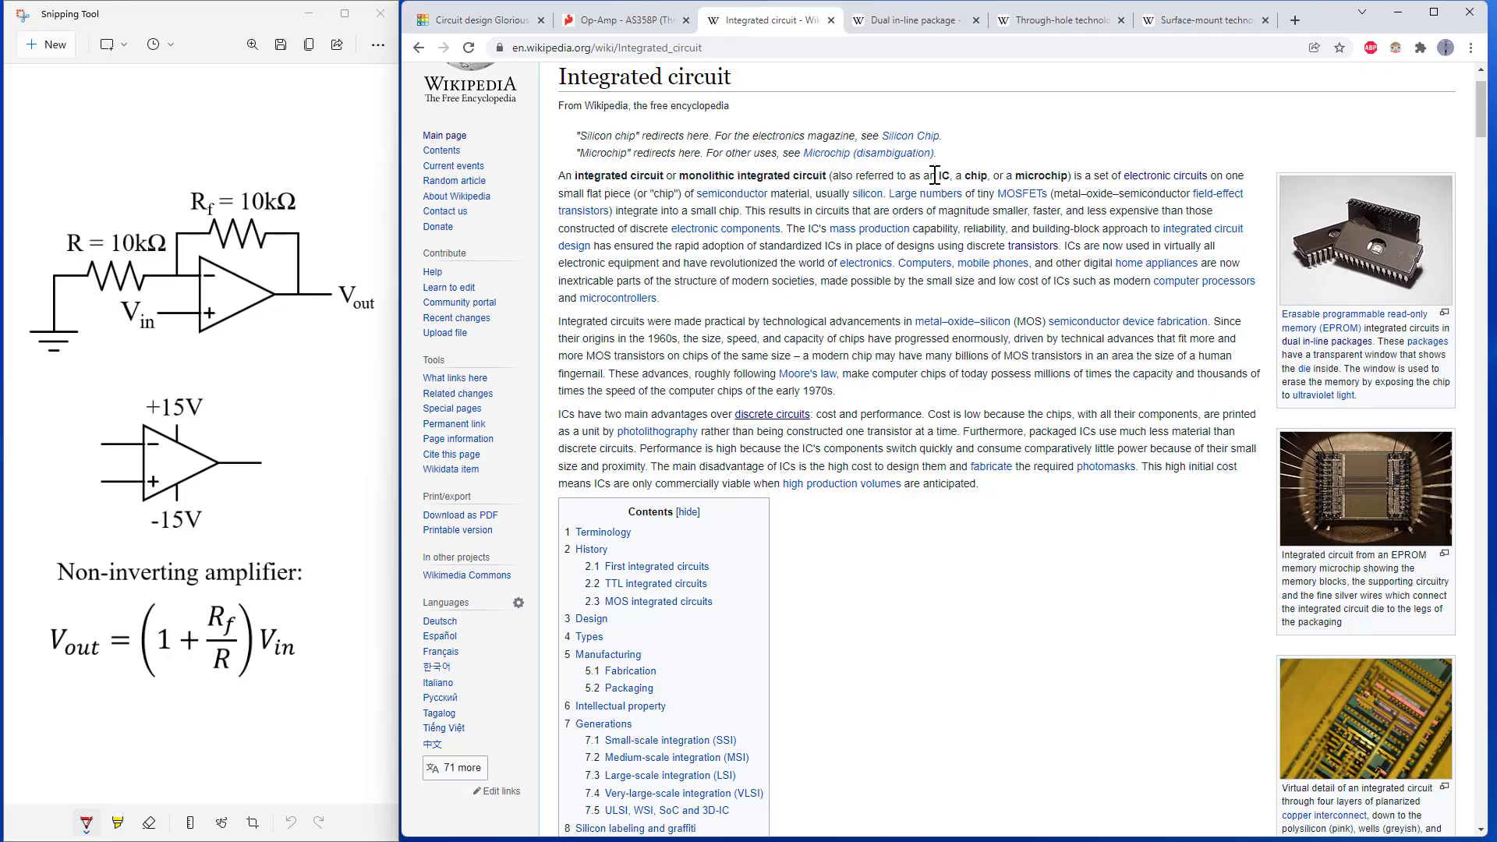
left_click(901, 30)
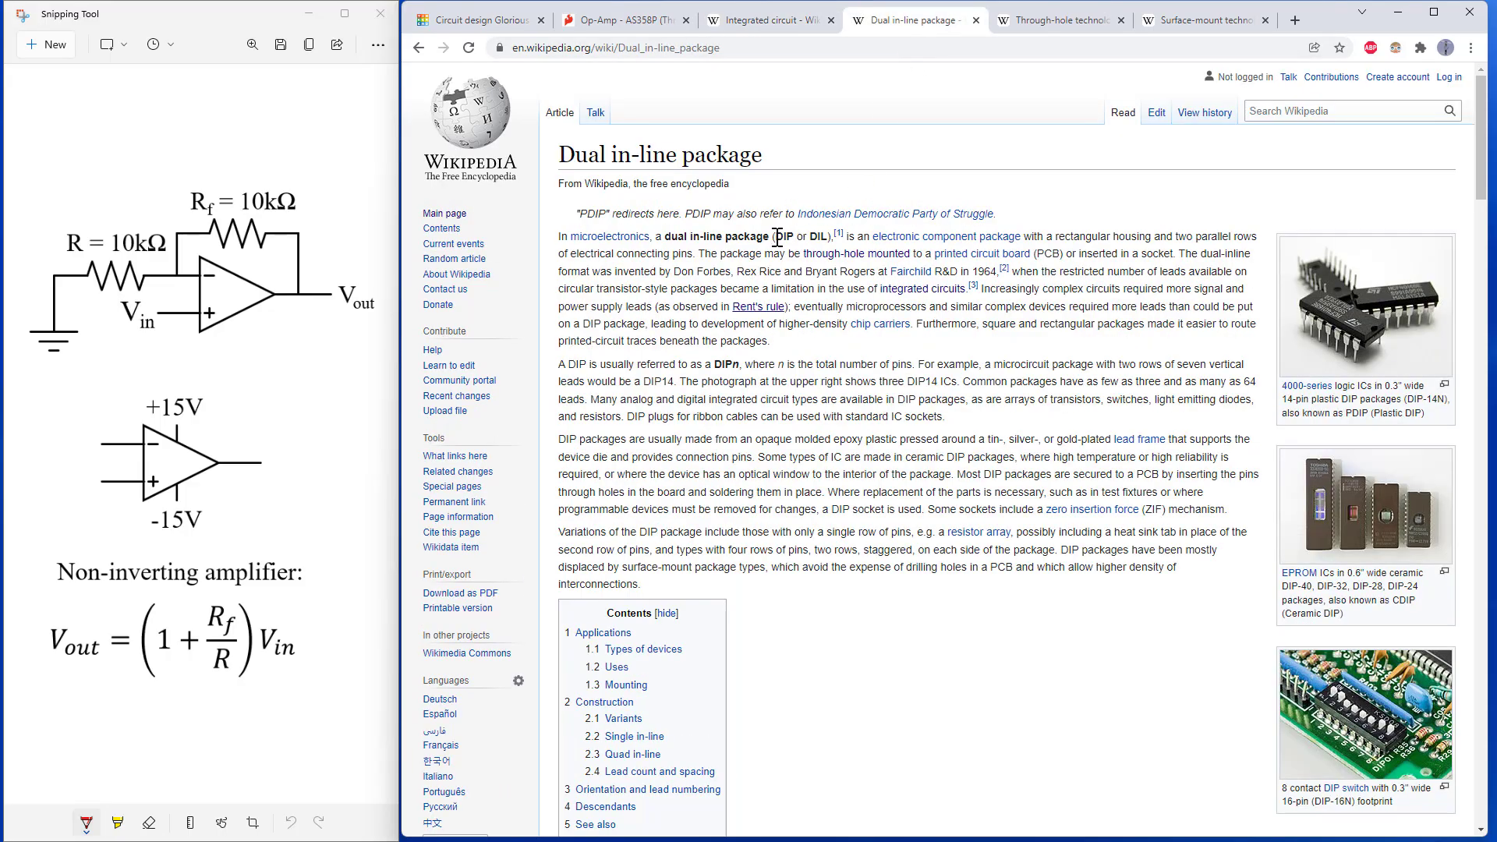
left_click(1049, 21)
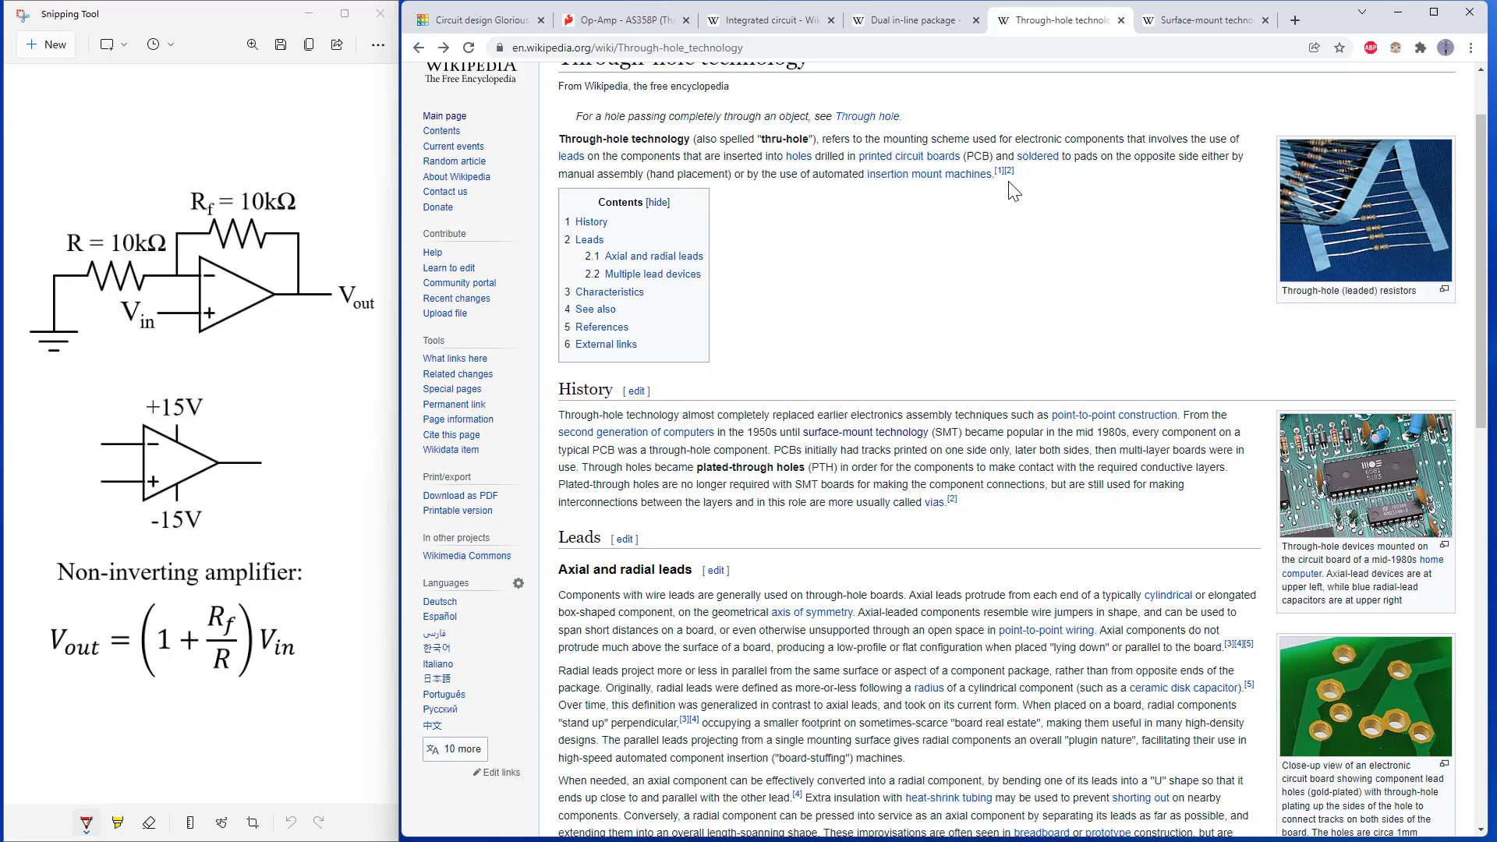
scroll(804, 422, "down", 1)
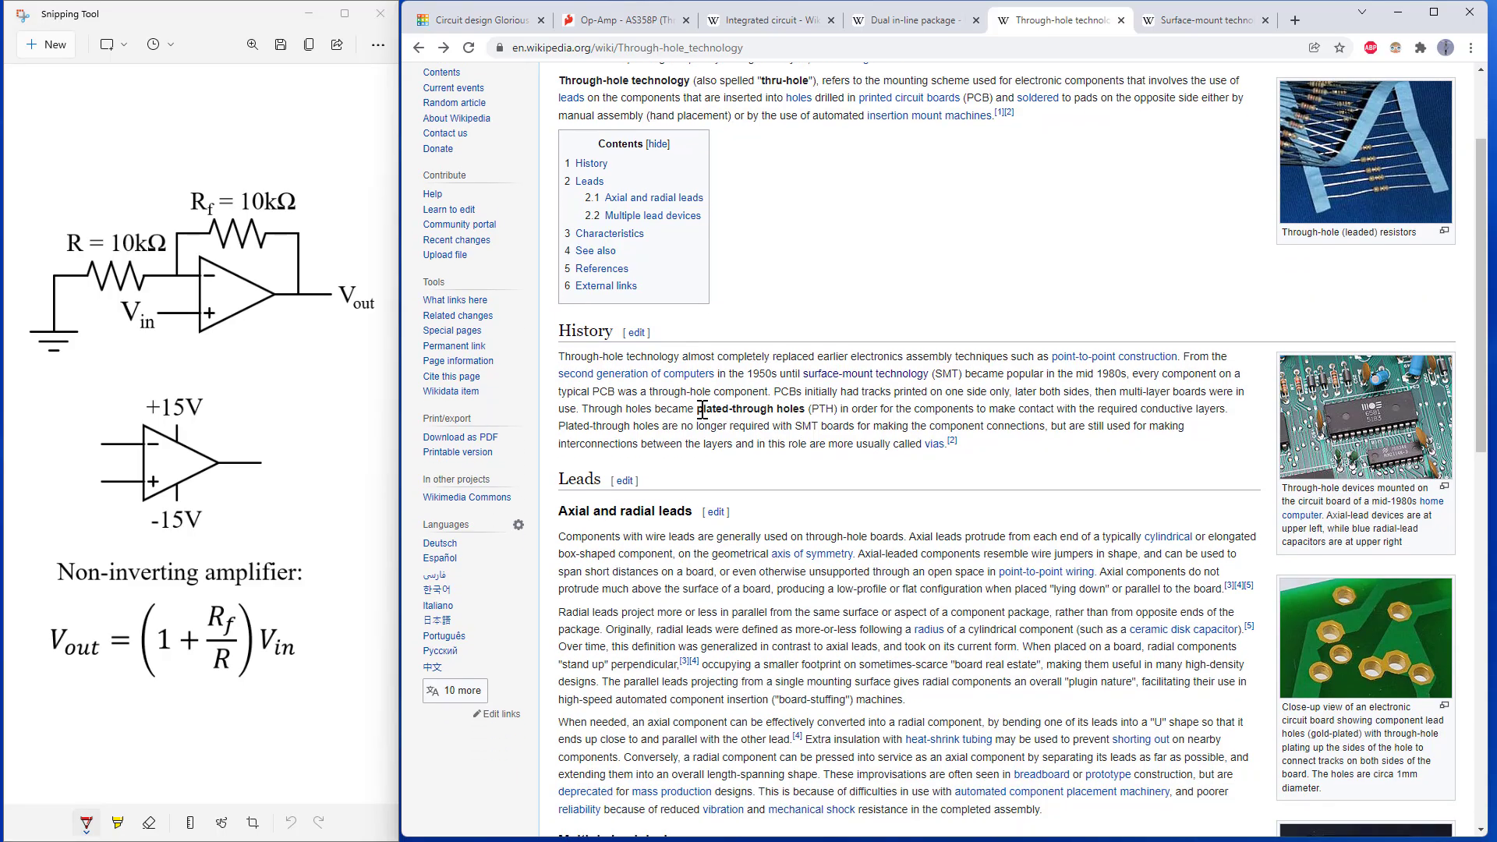
left_click_drag(814, 411, 831, 411)
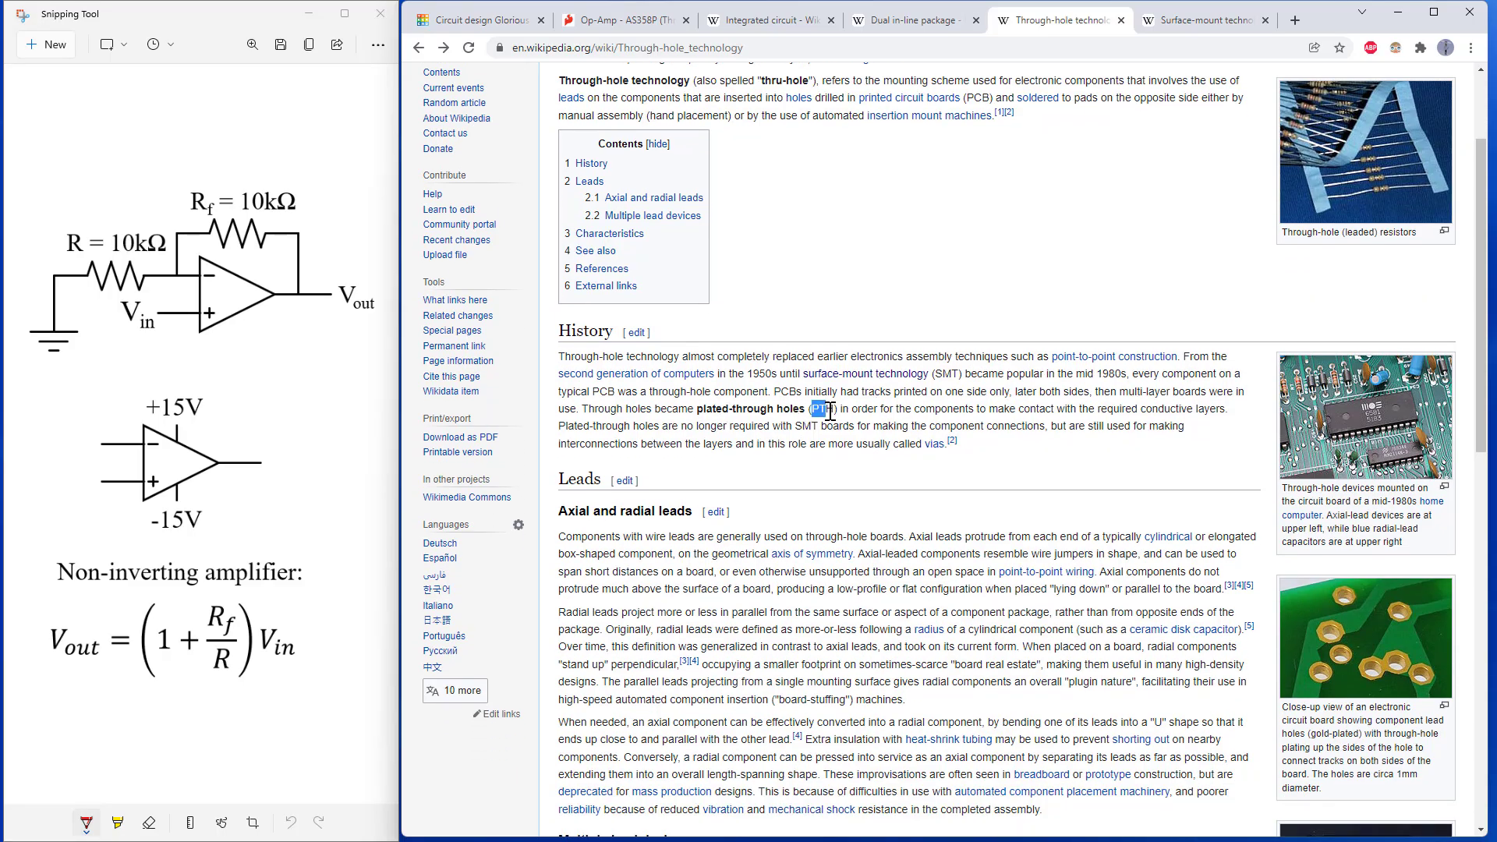
left_click(1202, 28)
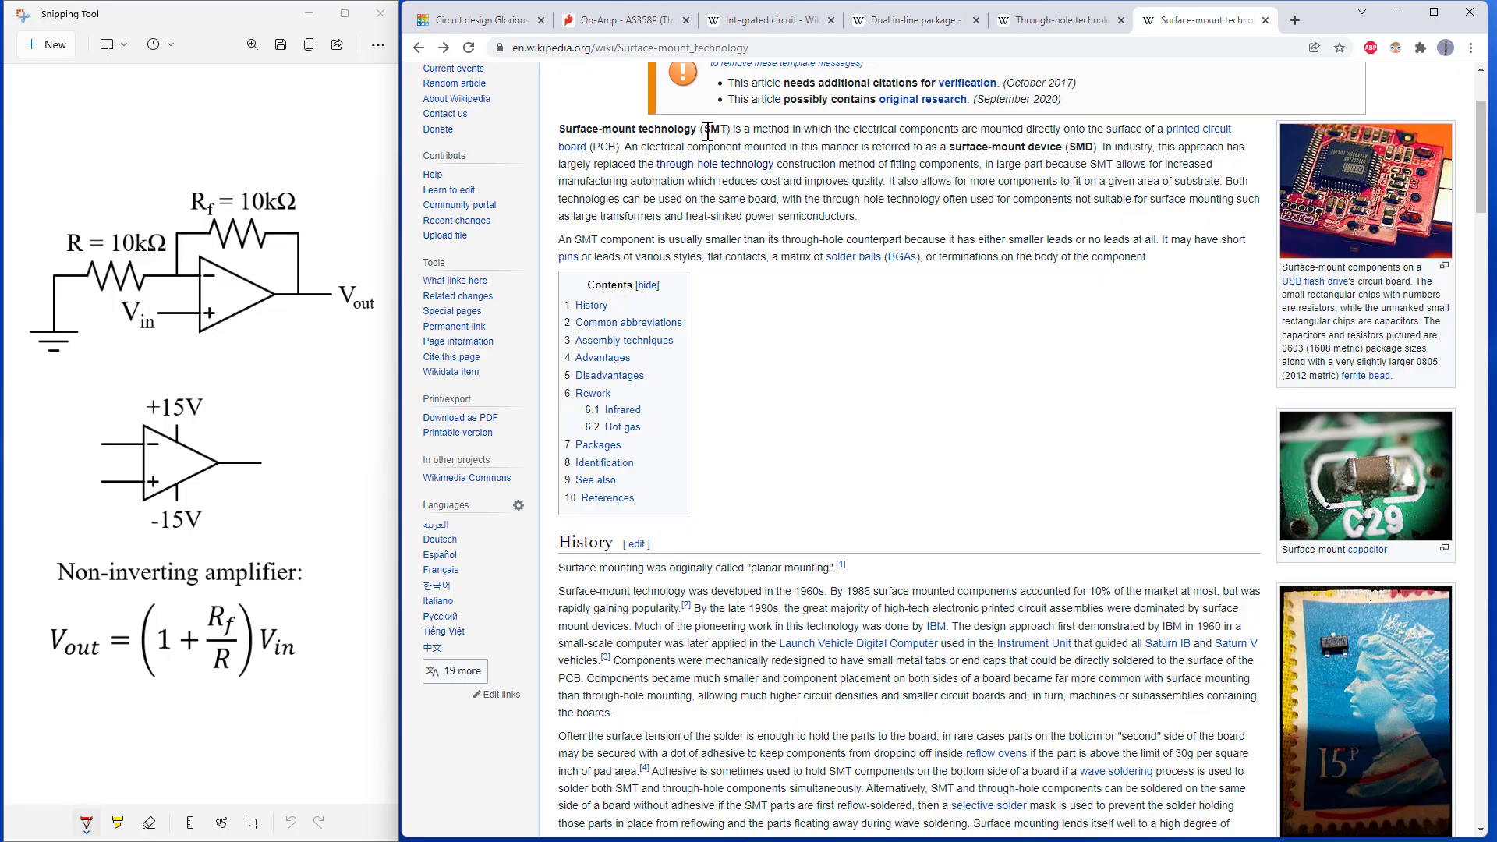
left_click_drag(705, 130, 728, 131)
left_click_drag(1068, 148, 1095, 148)
scroll(862, 207, "up", 1)
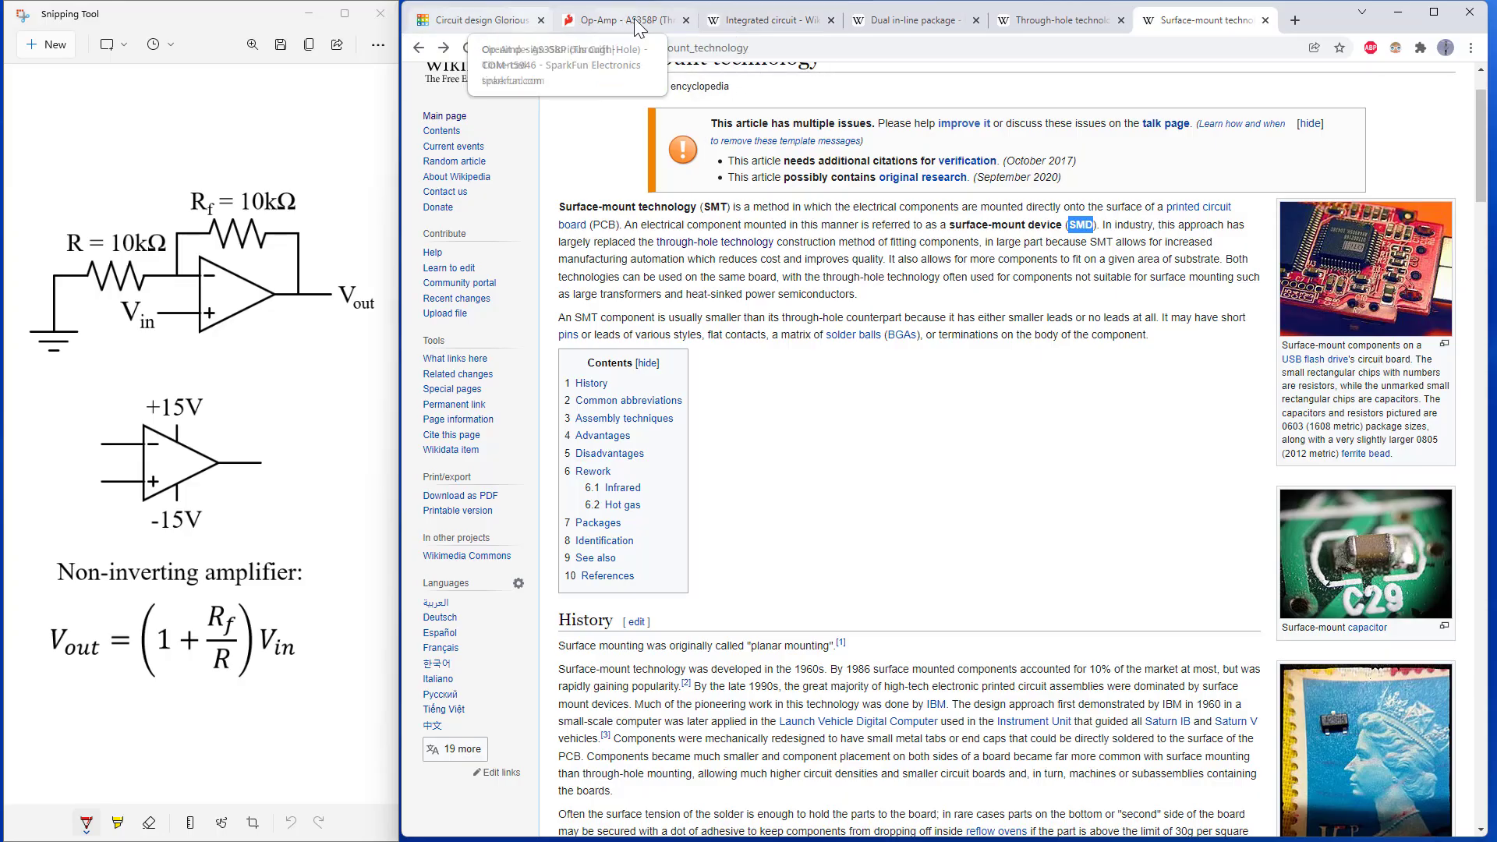
left_click(475, 24)
- Move the op-amp chip off the breadboard onto the empty canvas to its left
left_click_drag(836, 315, 558, 330)
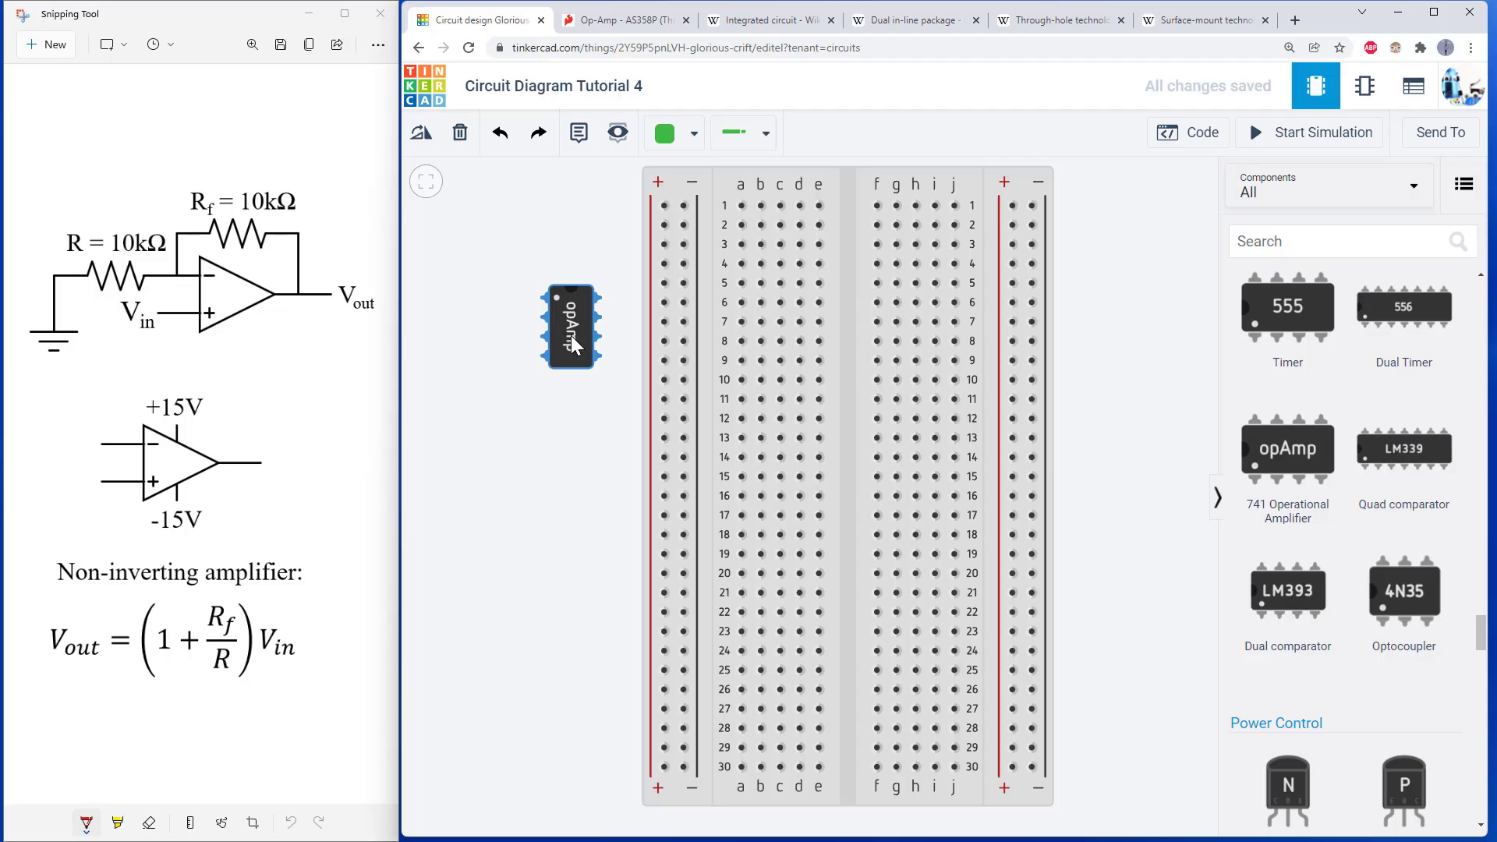
left_click(251, 311)
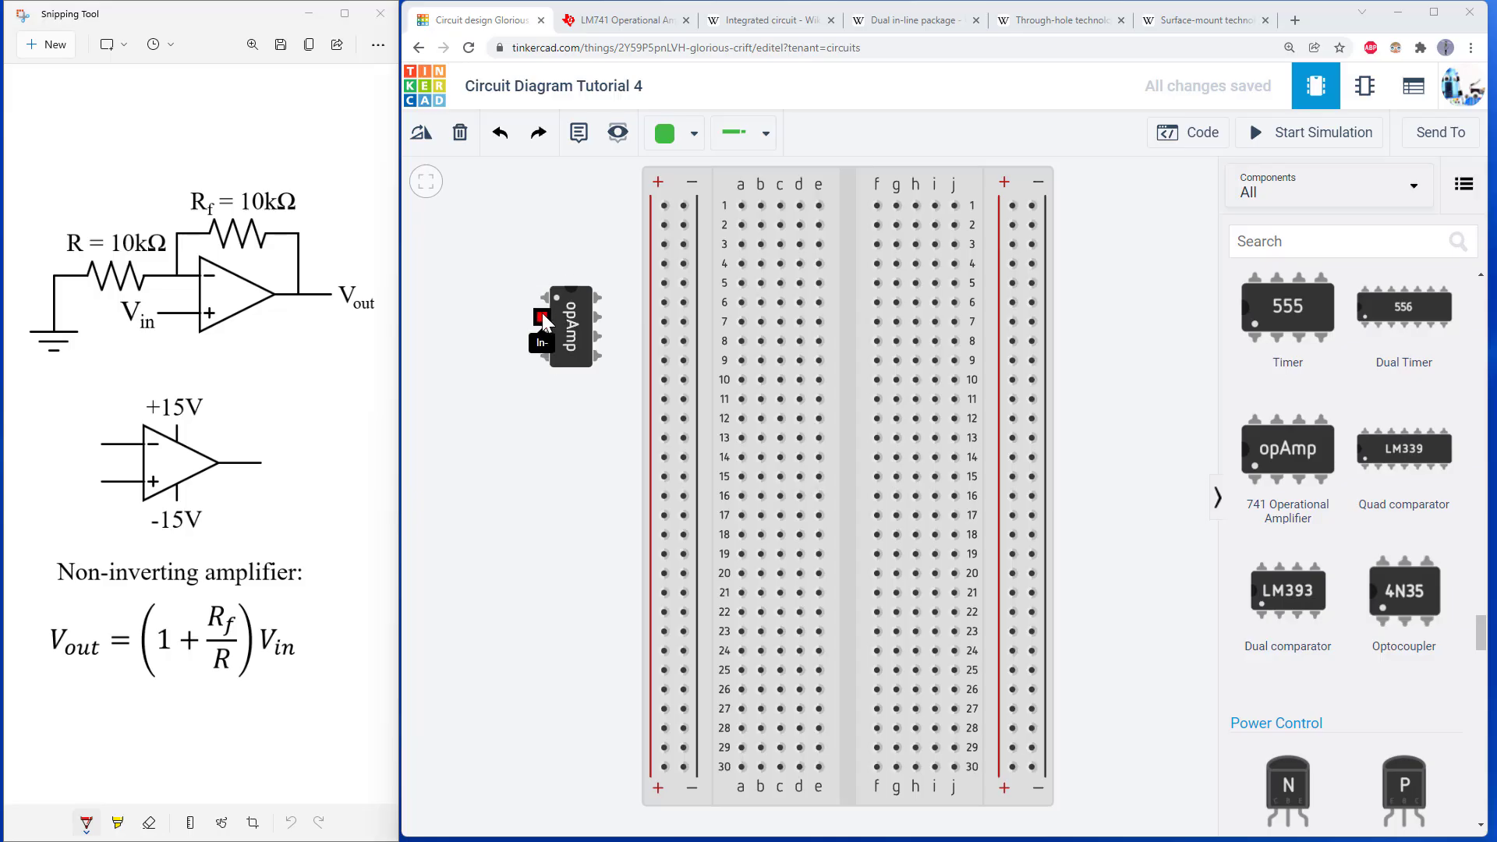
- Show page 3 of the LM741 datasheet, Pin Configuration and Functions
left_click(620, 20)
scroll(873, 338, "up", 10)
scroll(874, 339, "up", 9)
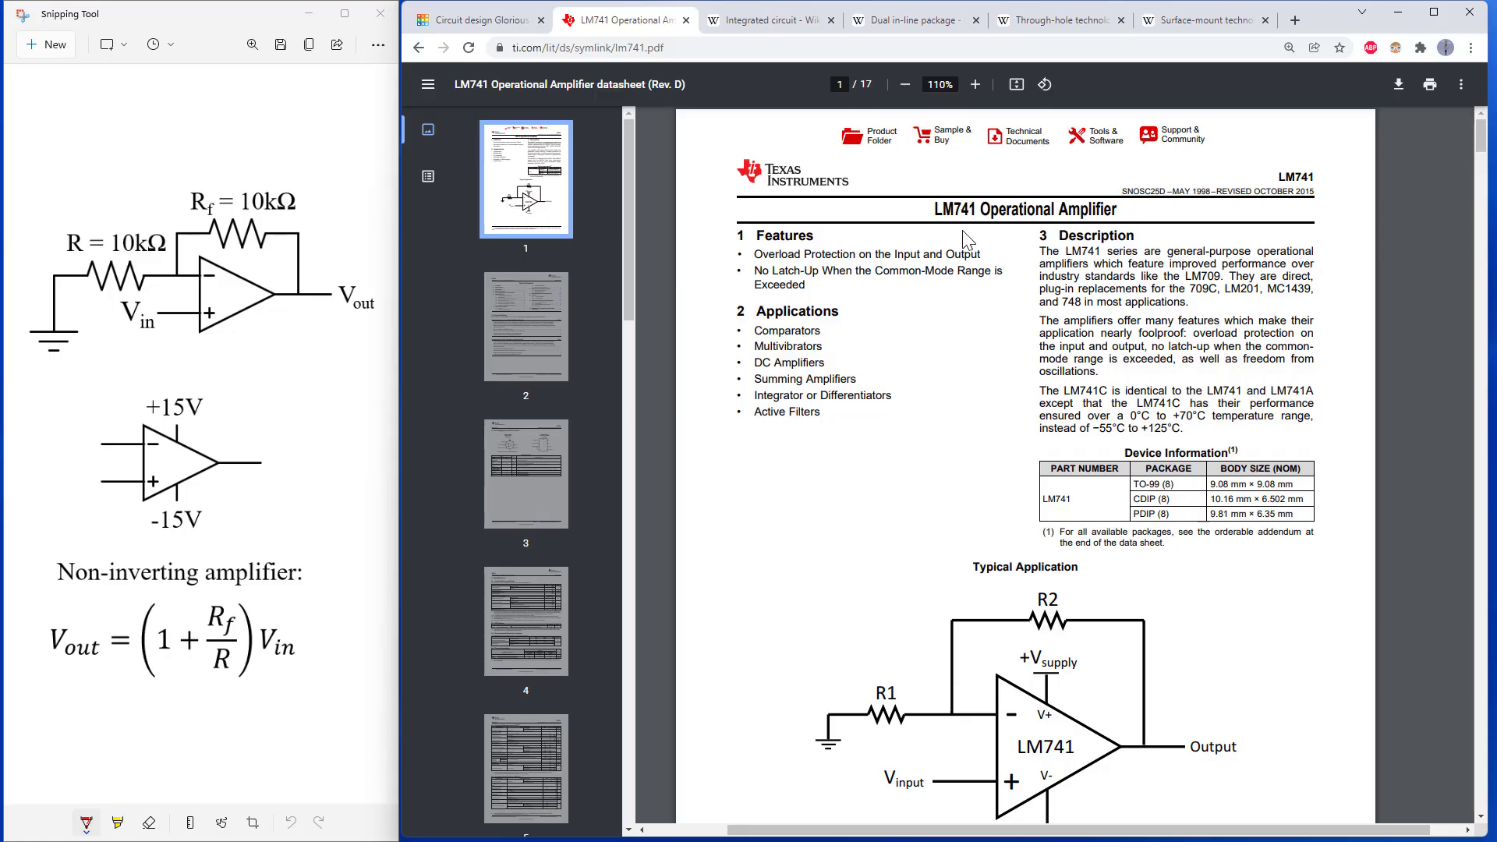
scroll(938, 274, "down", 3)
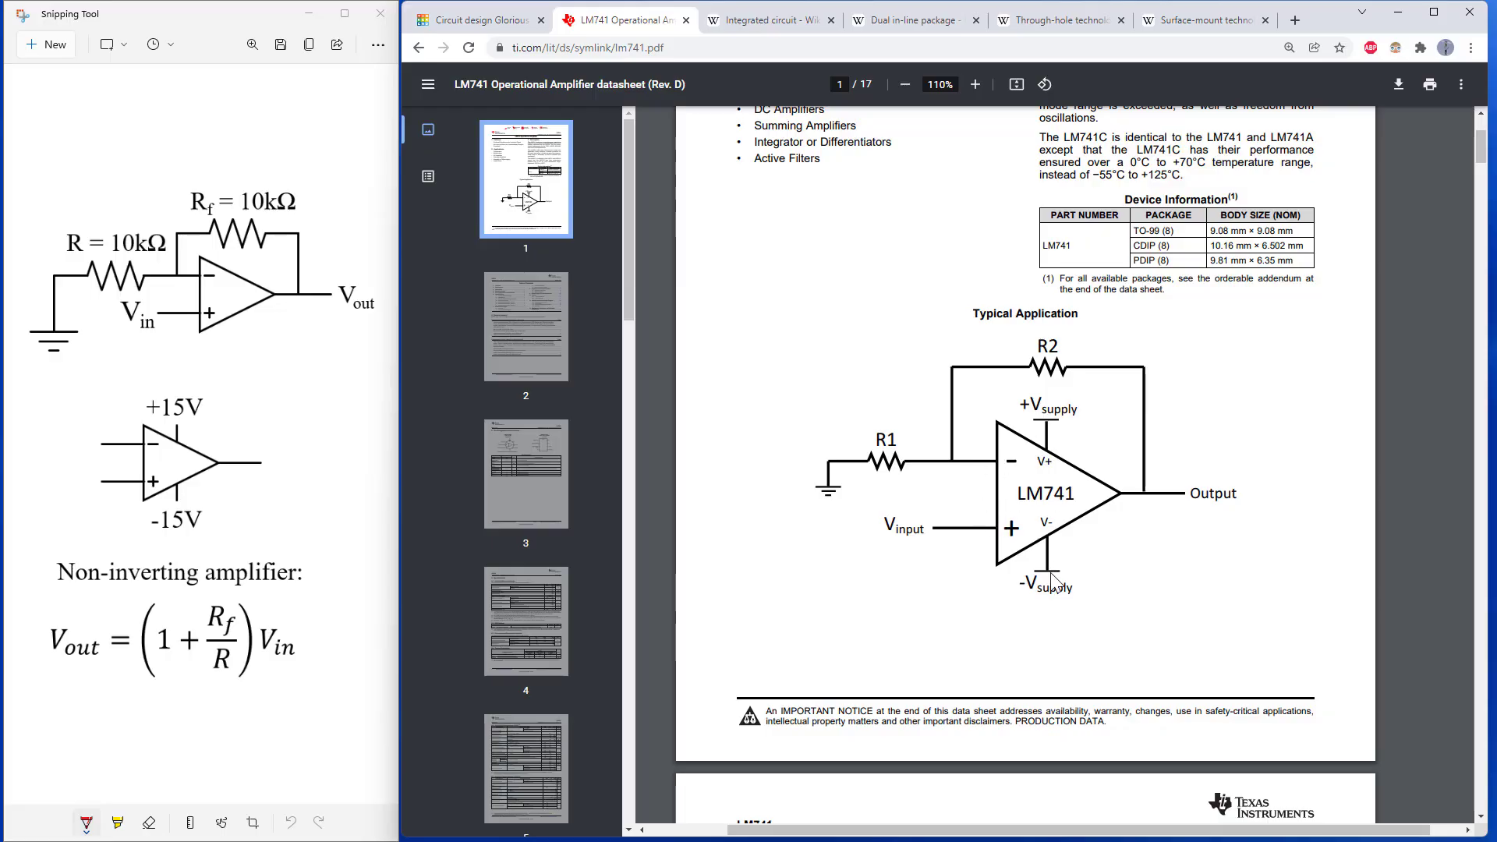
scroll(1100, 472, "down", 7)
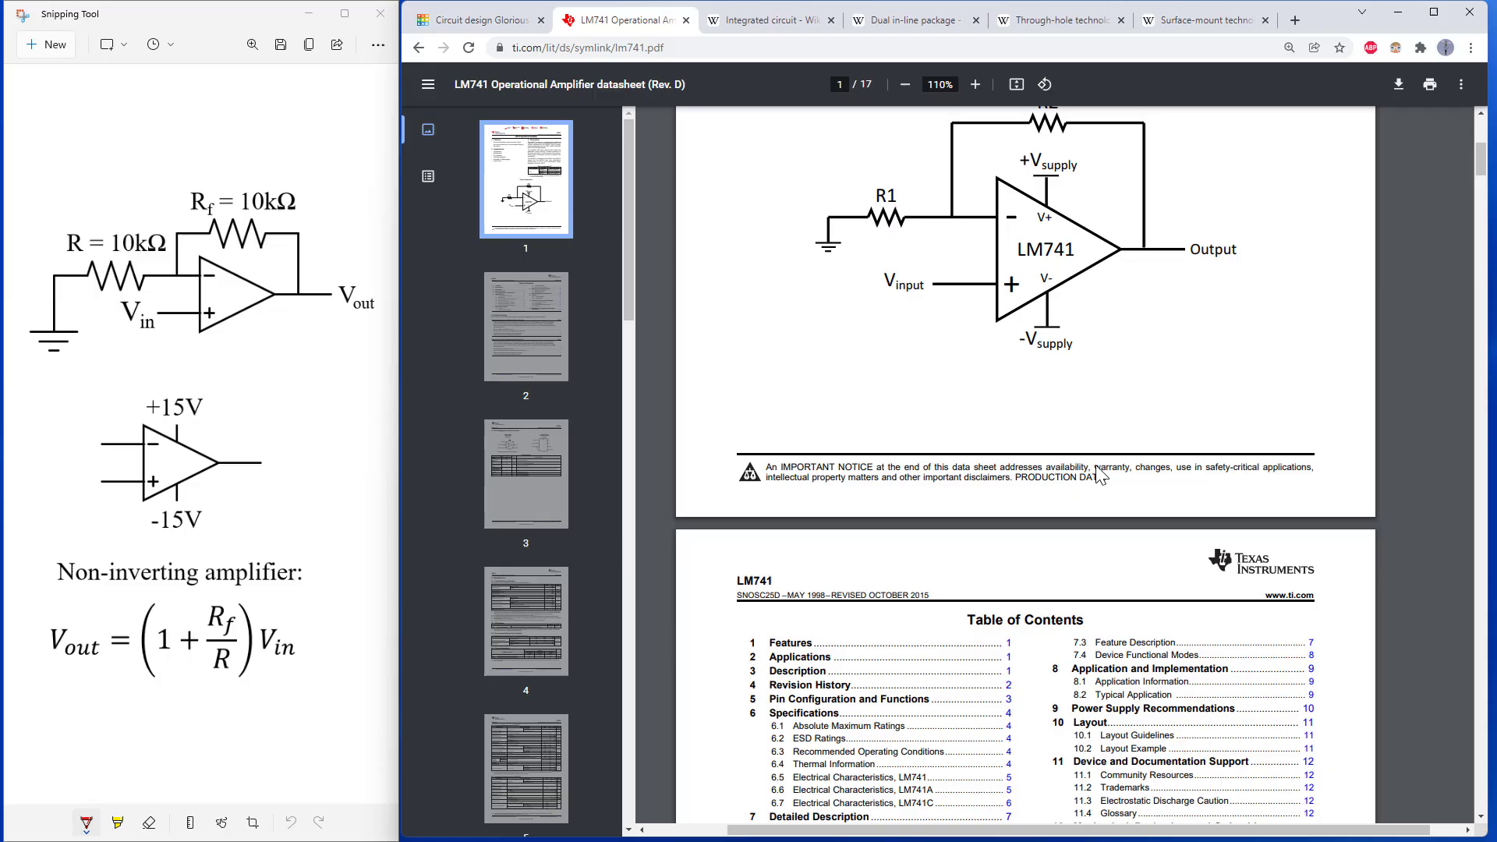
scroll(1100, 472, "down", 12)
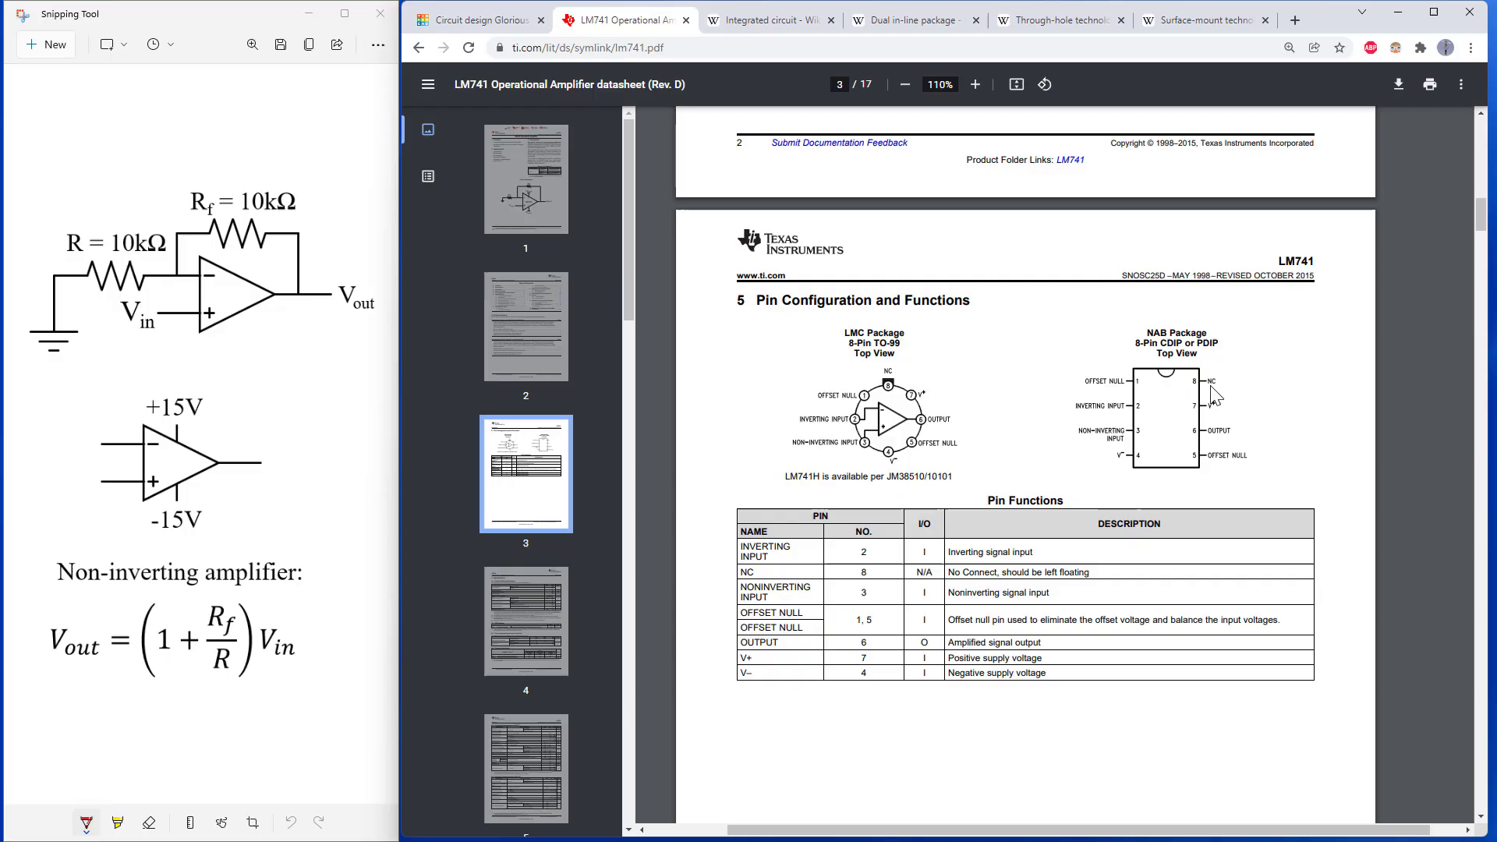
- Zoom the datasheet to 150% to read the Pin Functions table, then return to Tinkercad
left_click(974, 86)
left_click(974, 86)
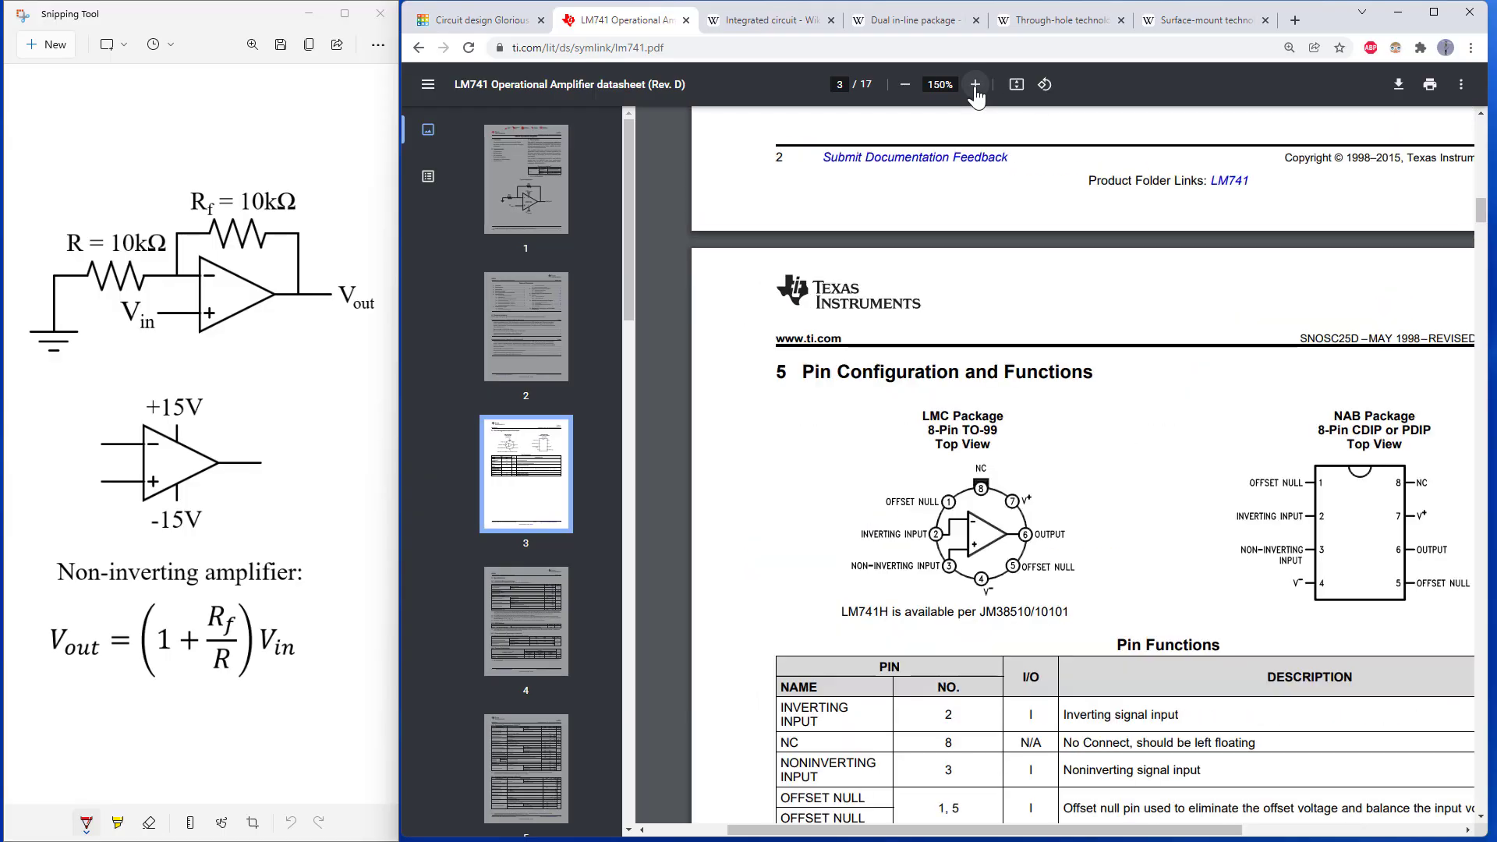
left_click_drag(1102, 831, 1296, 833)
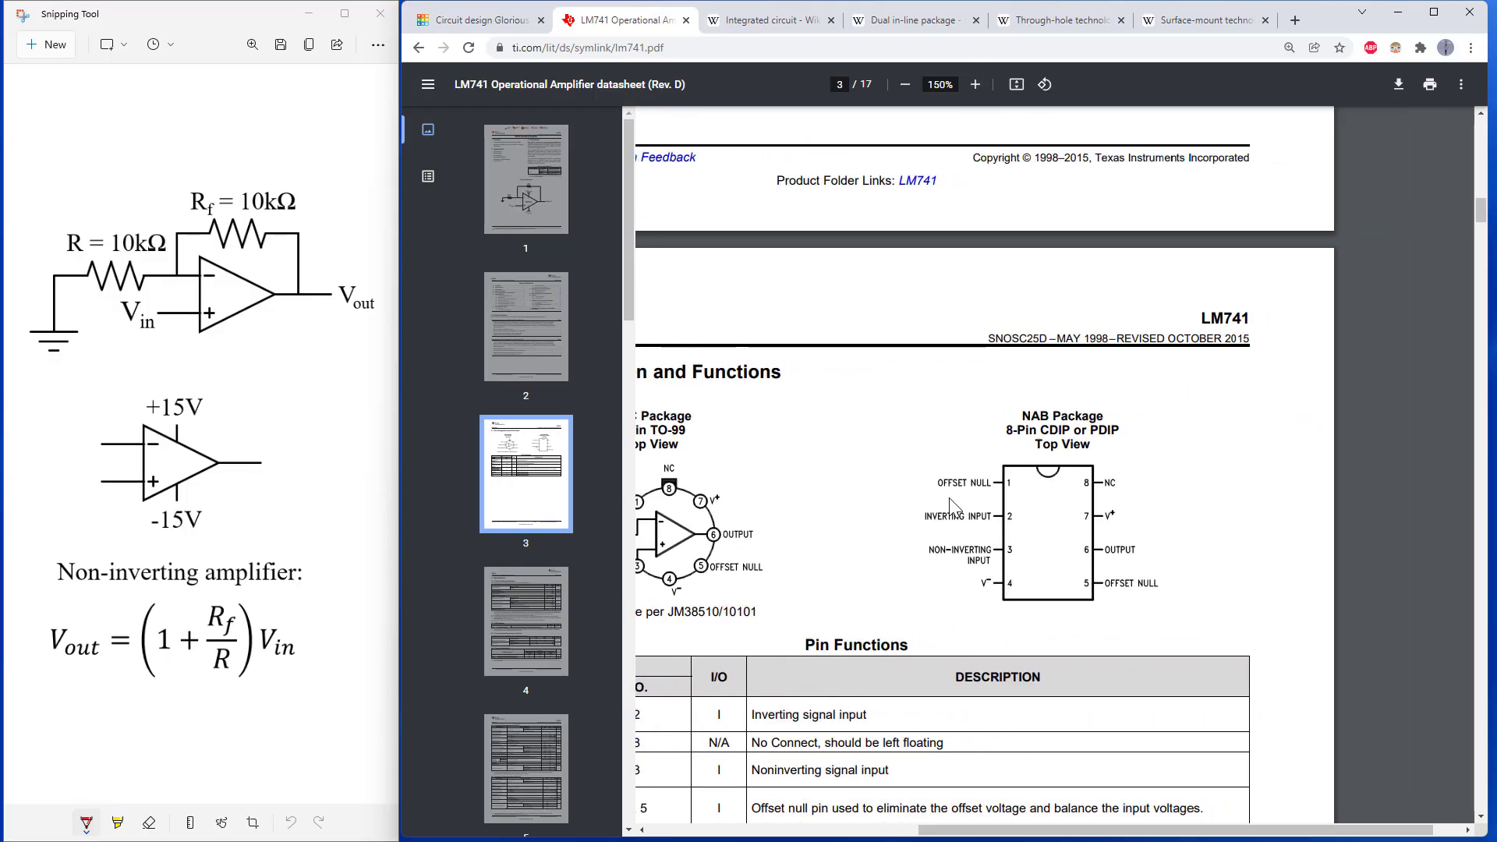
scroll(955, 507, "down", 2)
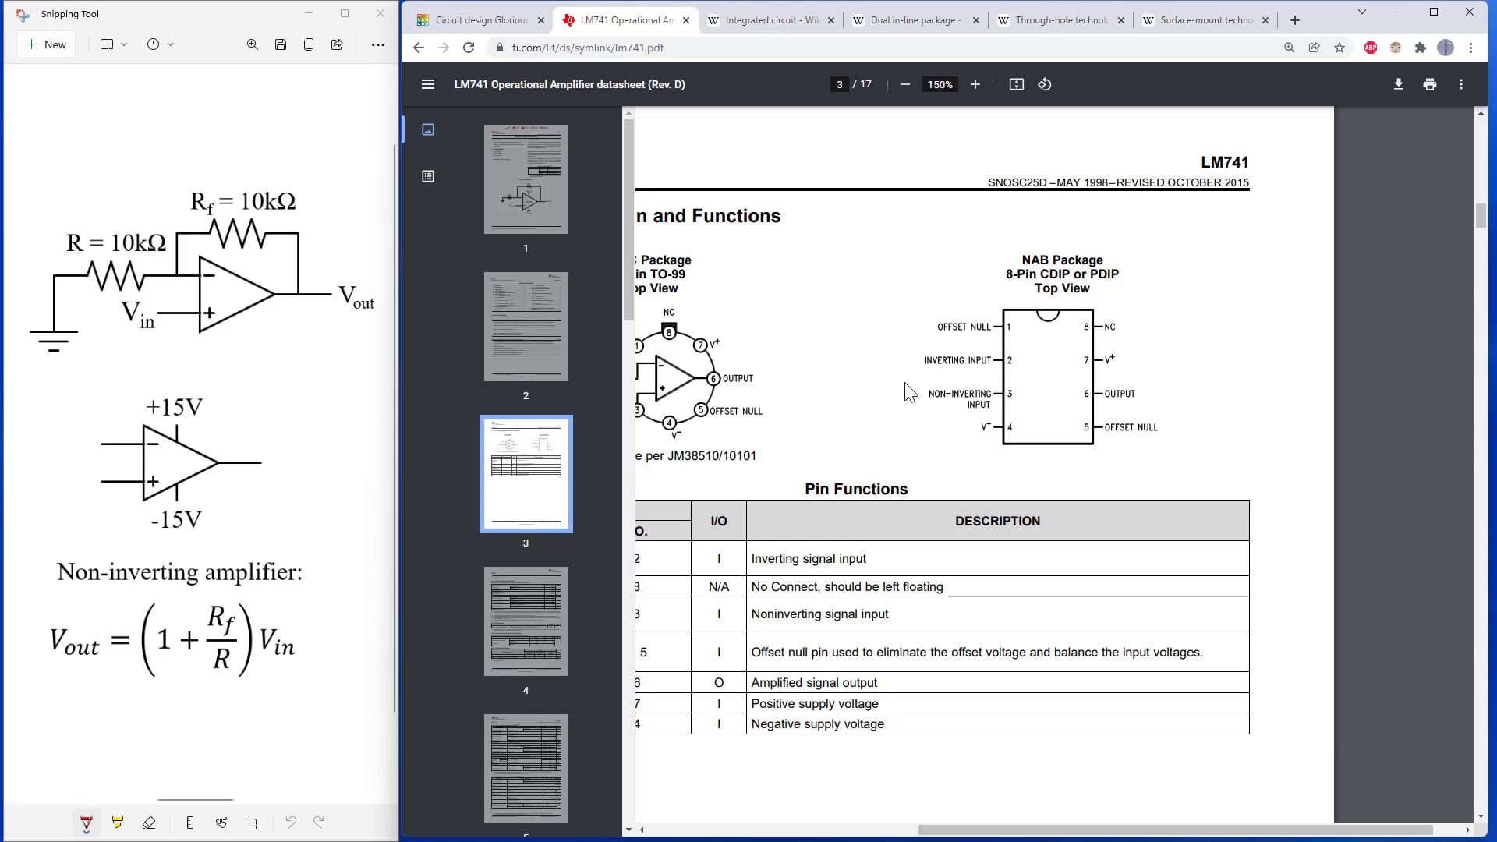
key("ctrl+shift+Tab")
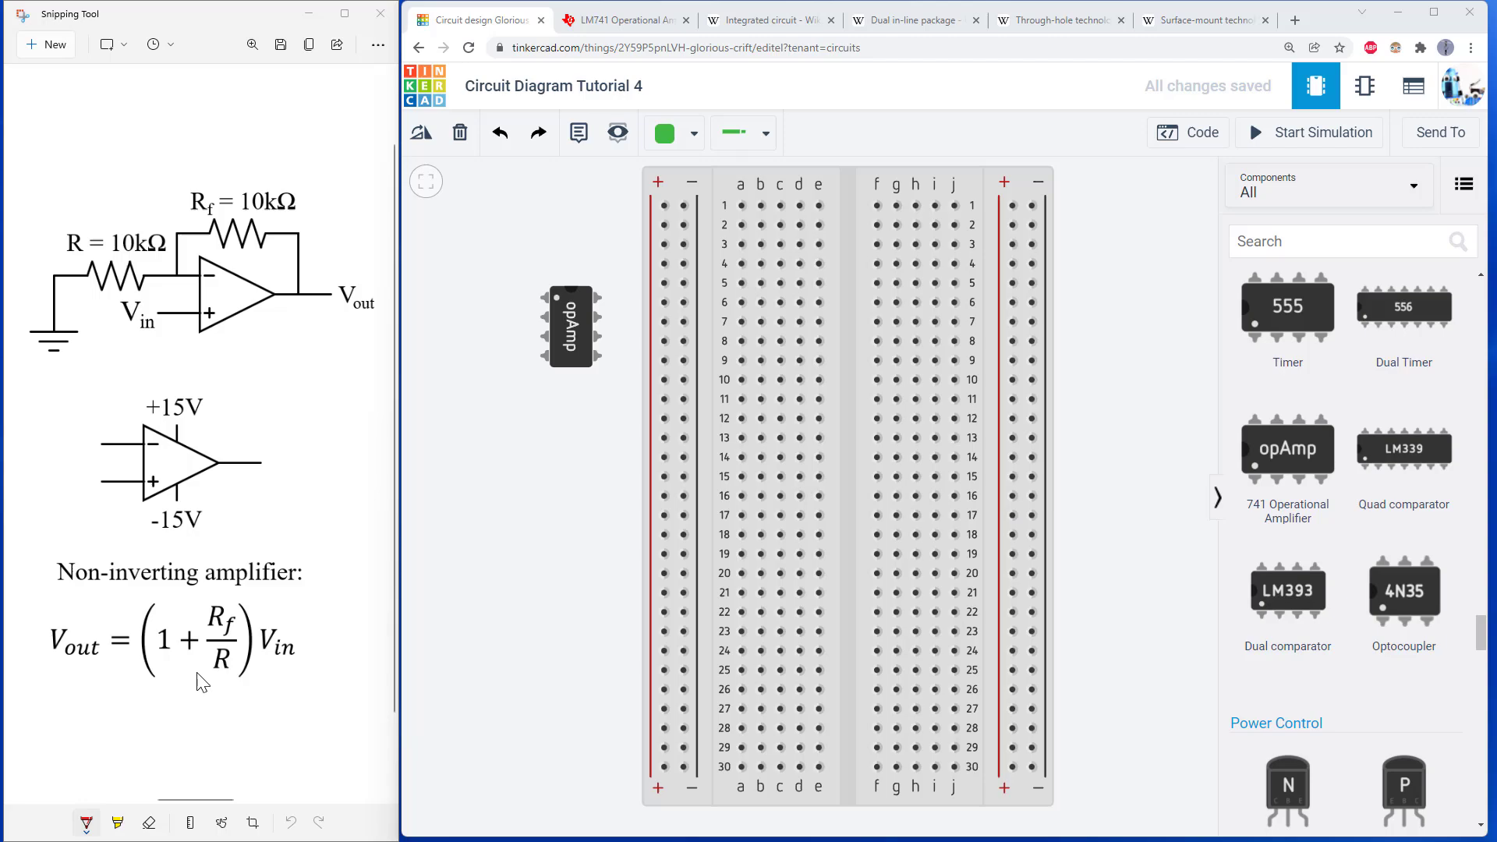
- Seat the 741 op-amp across the breadboard's centre gap at rows 10–13
left_click(569, 318)
left_click_drag(567, 318, 838, 398)
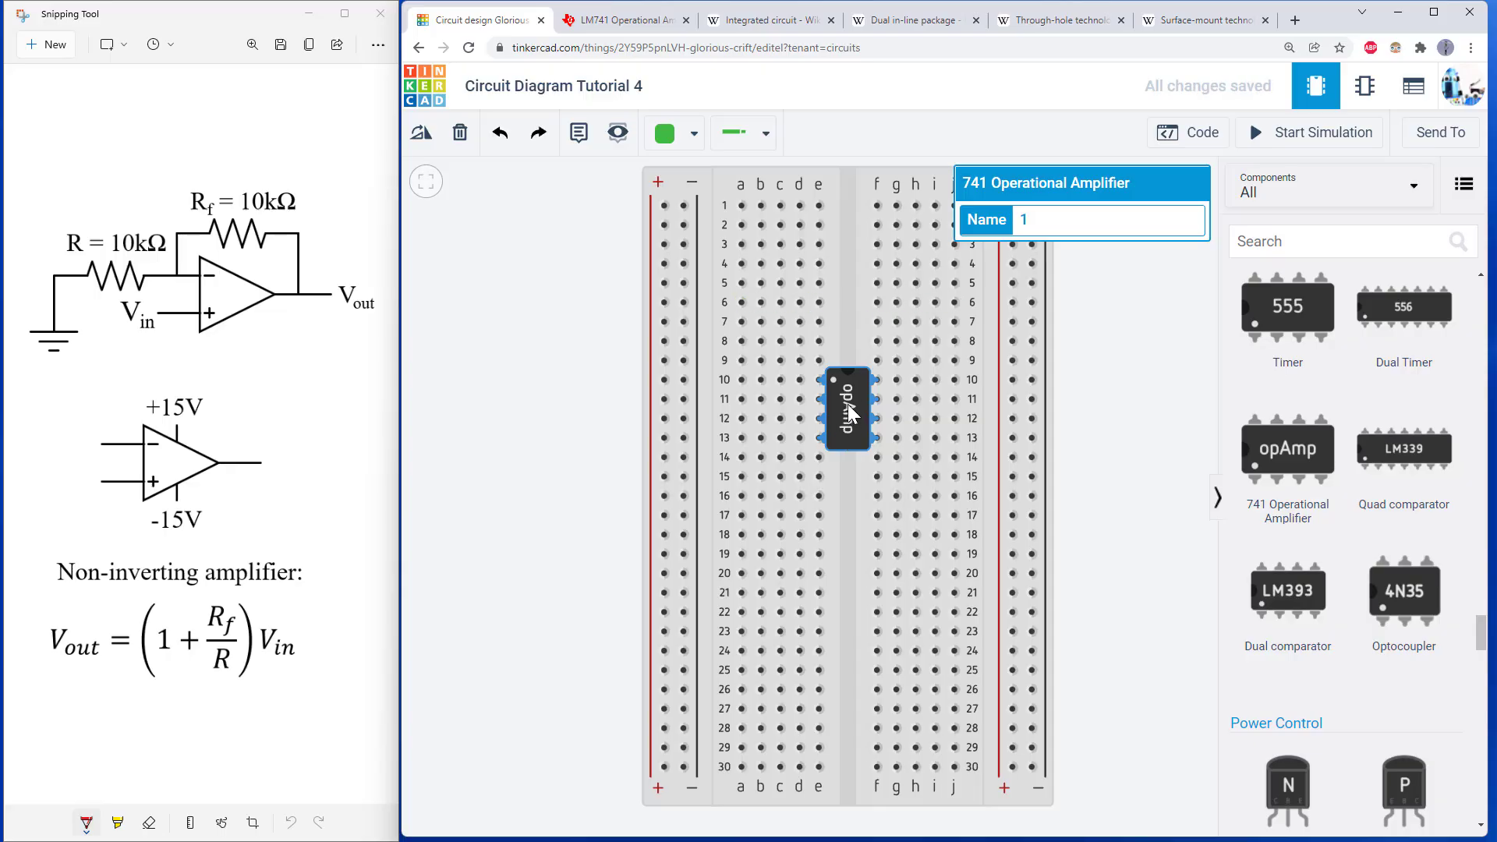
left_click_drag(848, 404, 776, 411)
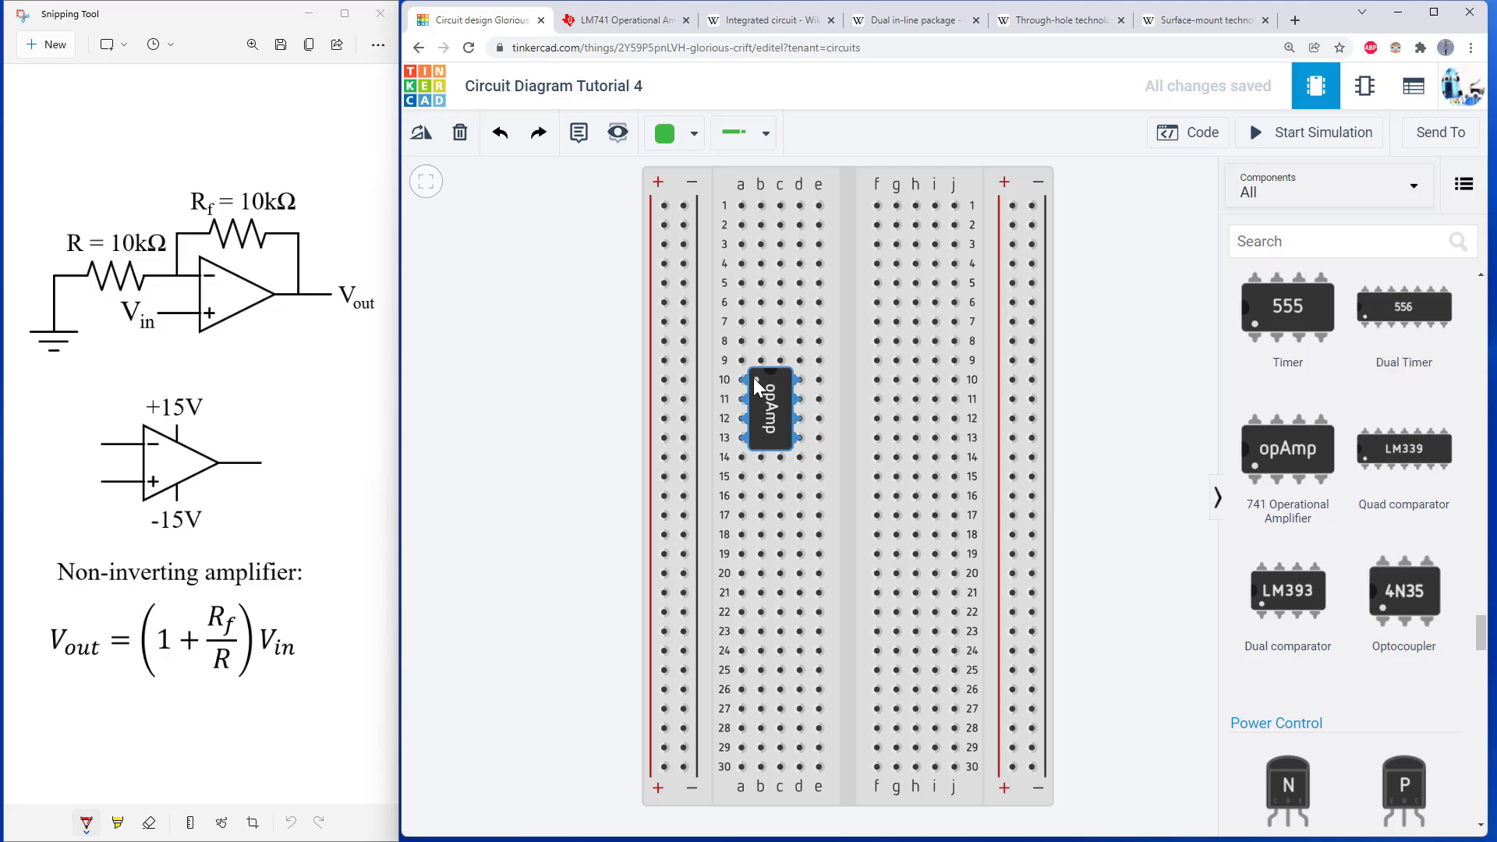
left_click_drag(781, 409, 853, 395)
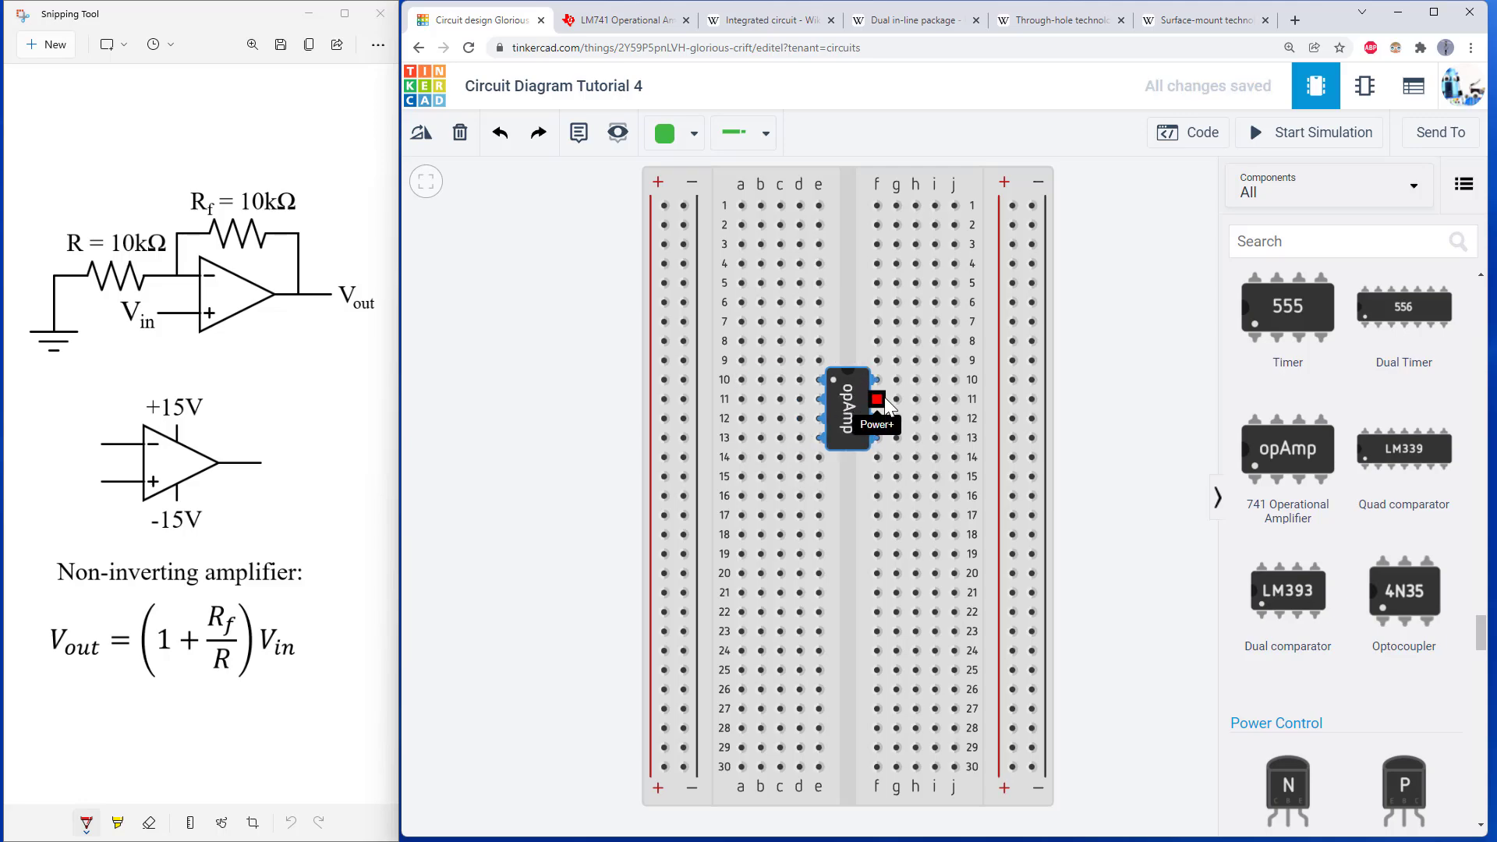
- Zoom in on the op-amp's pin-1 dot and notch, then back out to show rows 4–18
scroll(885, 396, "up", 2)
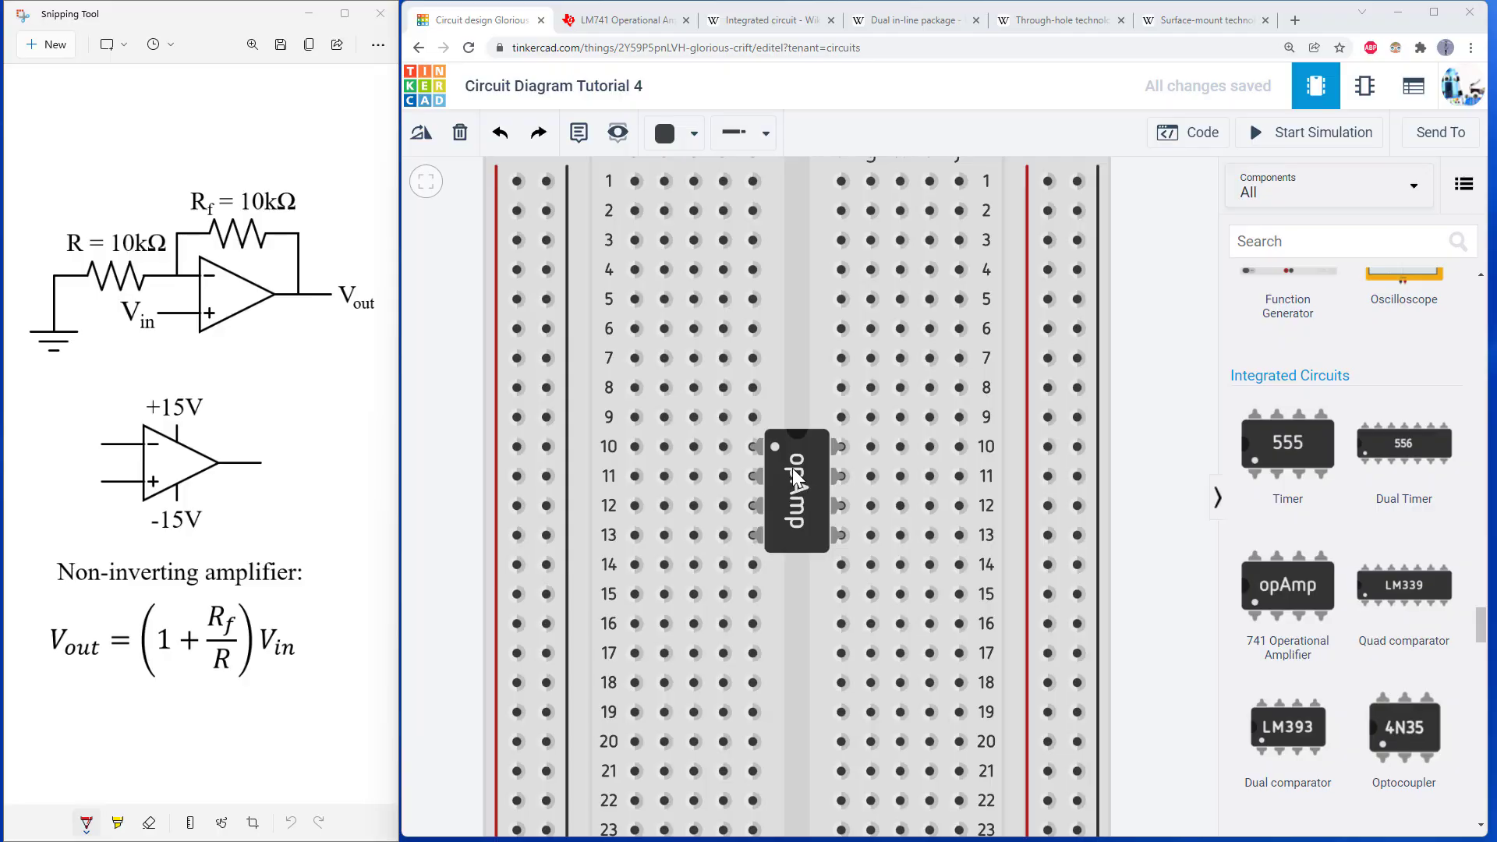
scroll(789, 439, "up", 3)
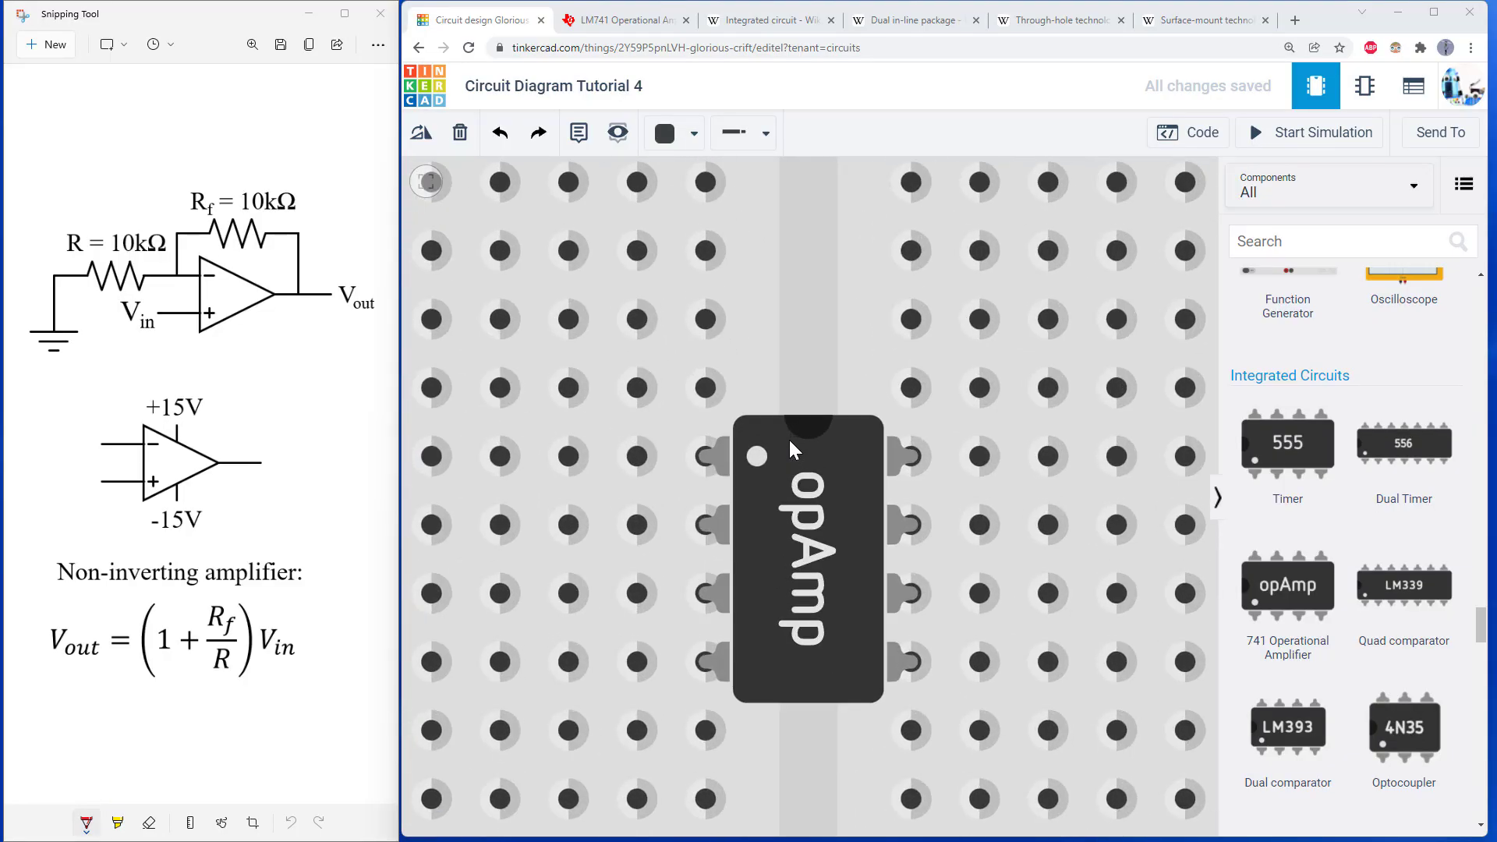
scroll(801, 438, "up", 1)
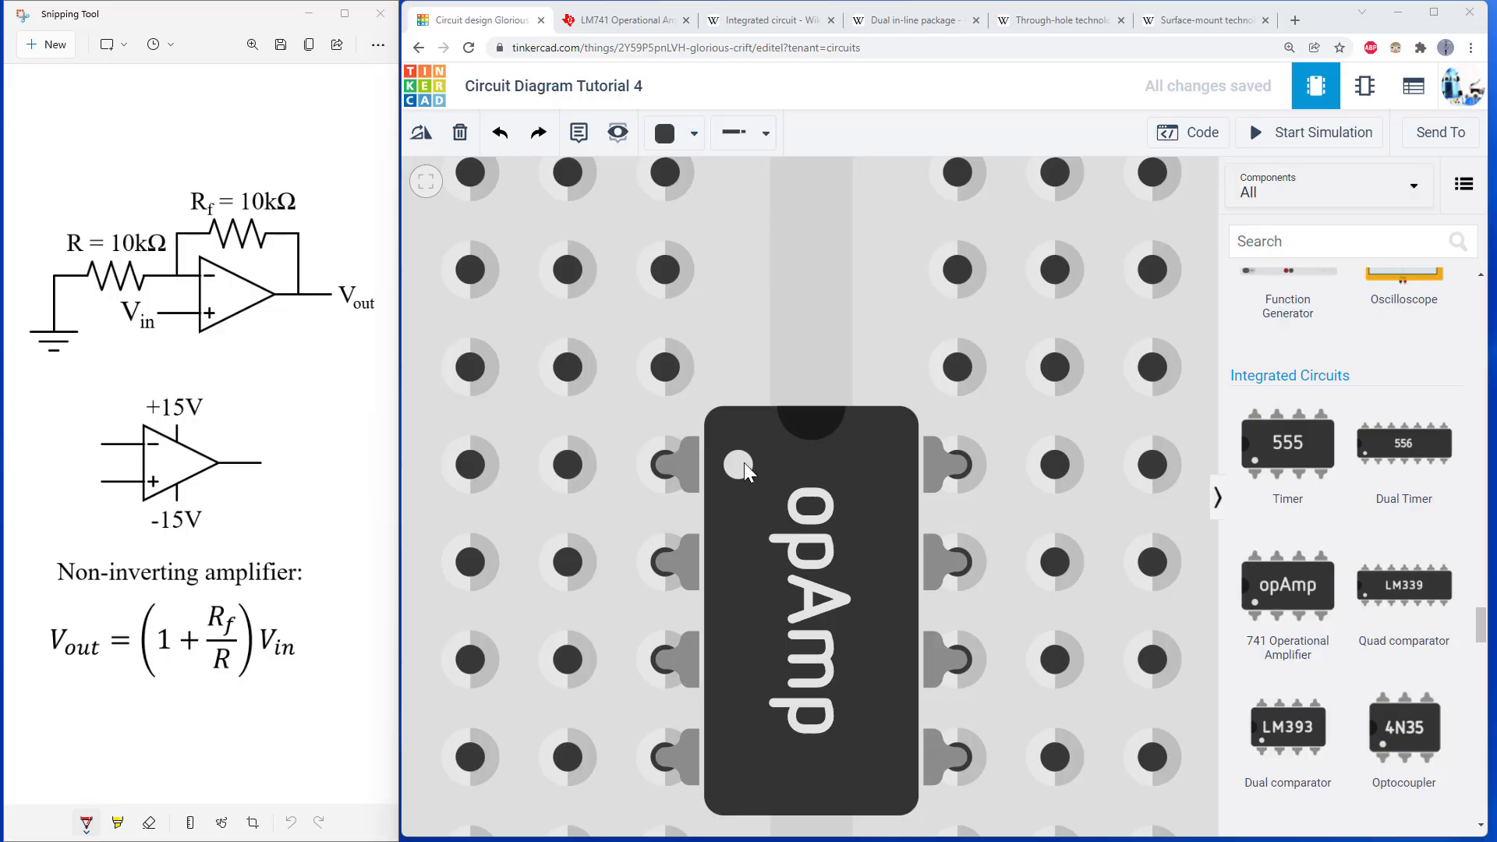
scroll(761, 460, "down", 3)
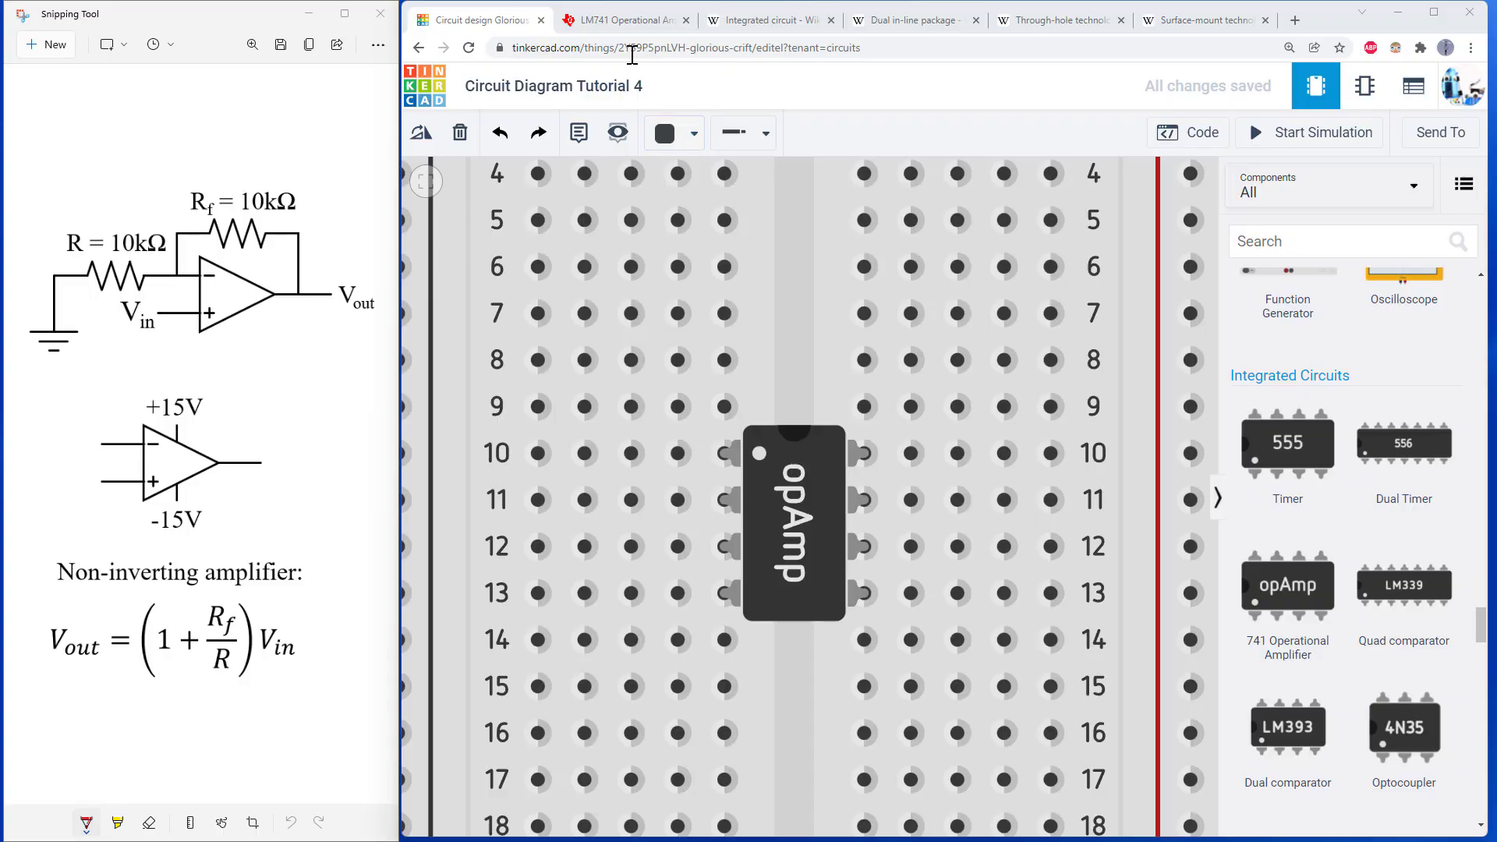
- Compare the op-amp with the LM741 pinout and rotate the chip upside down
left_click(616, 19)
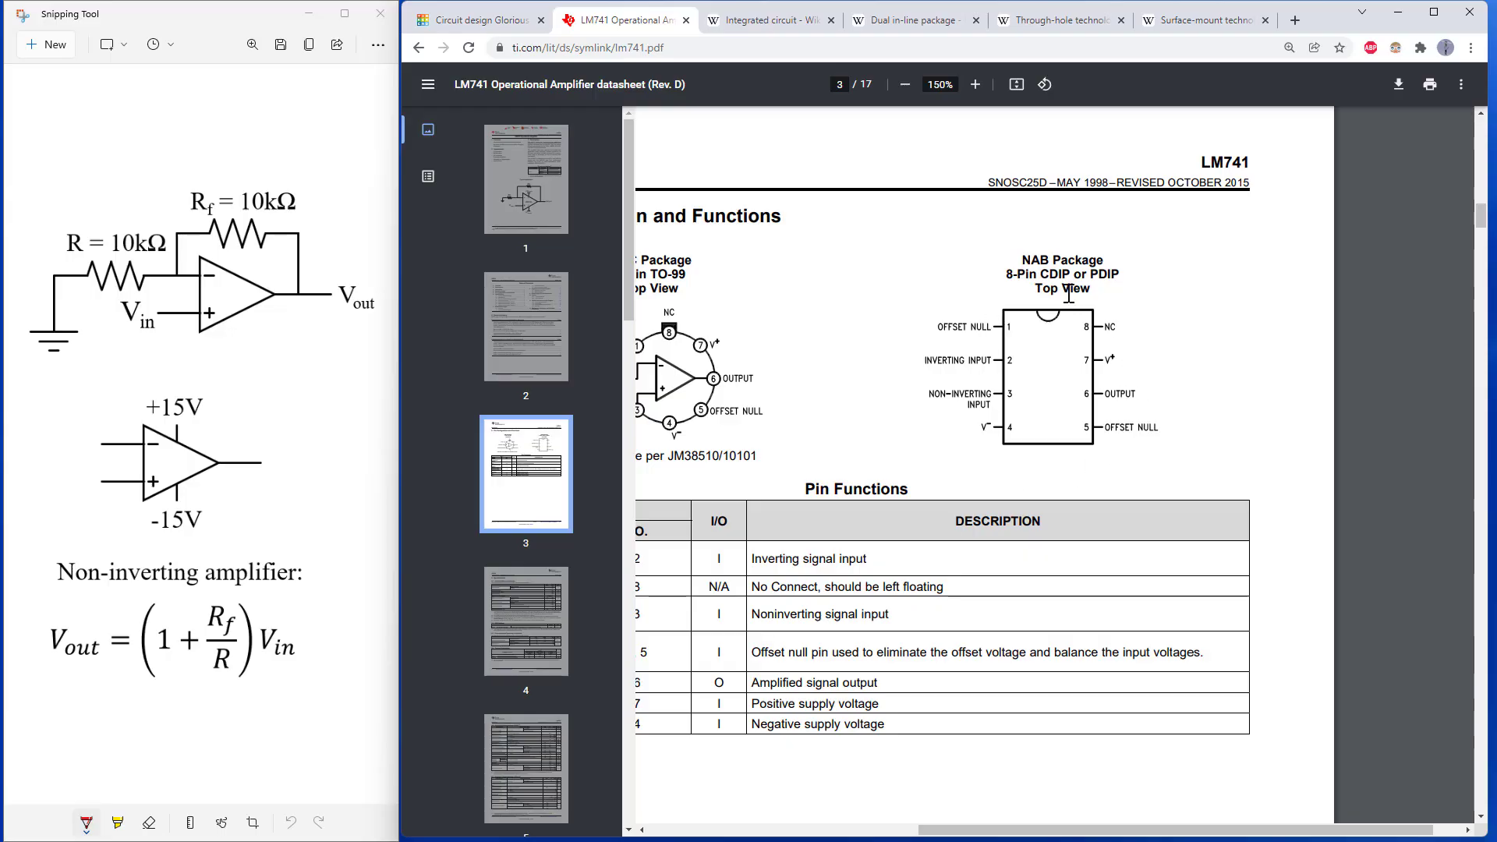
left_click(472, 21)
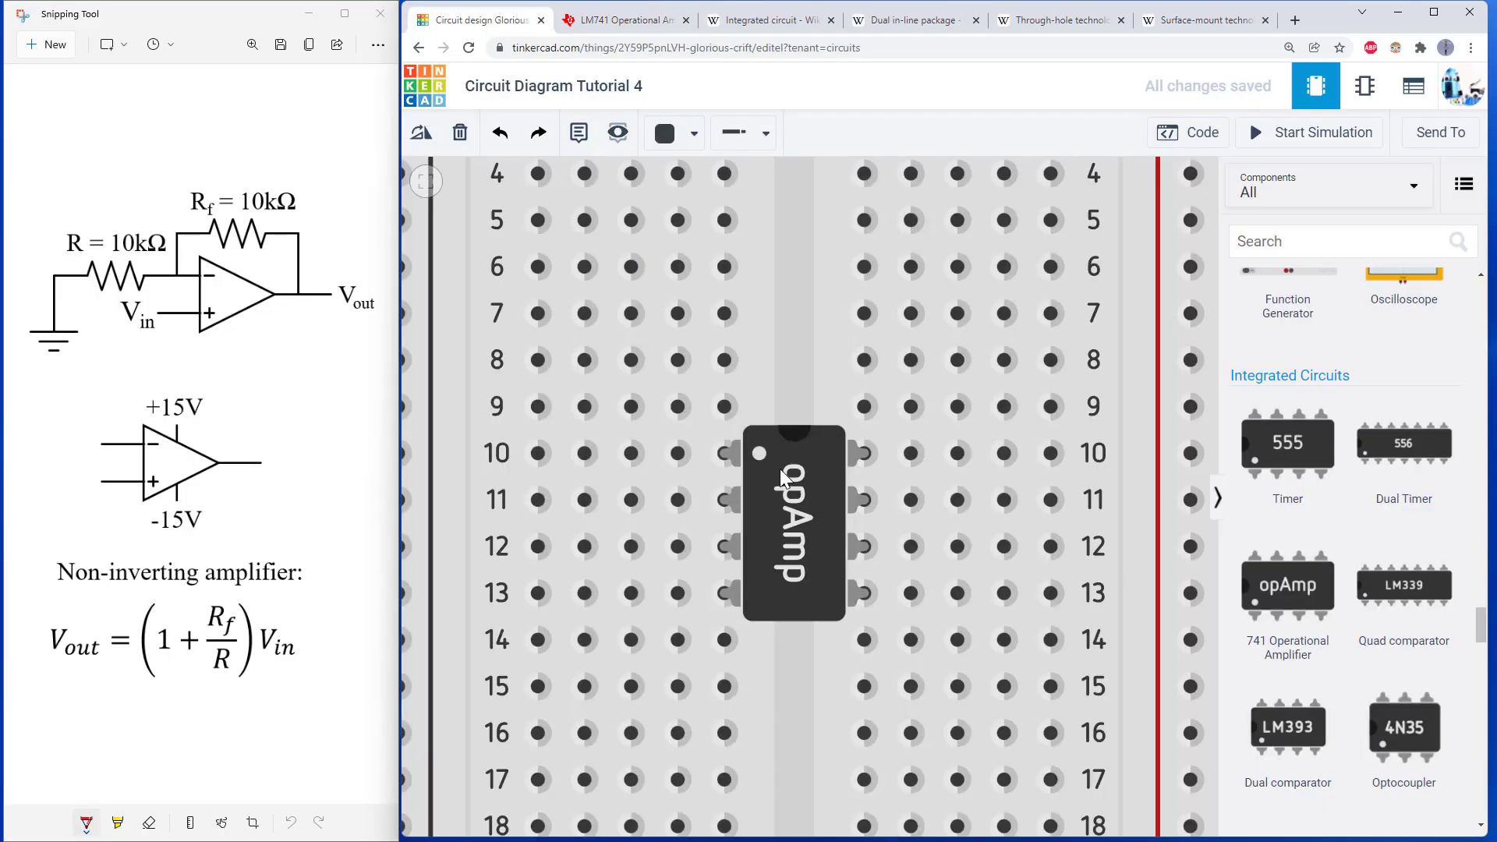
left_click(779, 469)
left_click(421, 135)
left_click(421, 134)
left_click(421, 135)
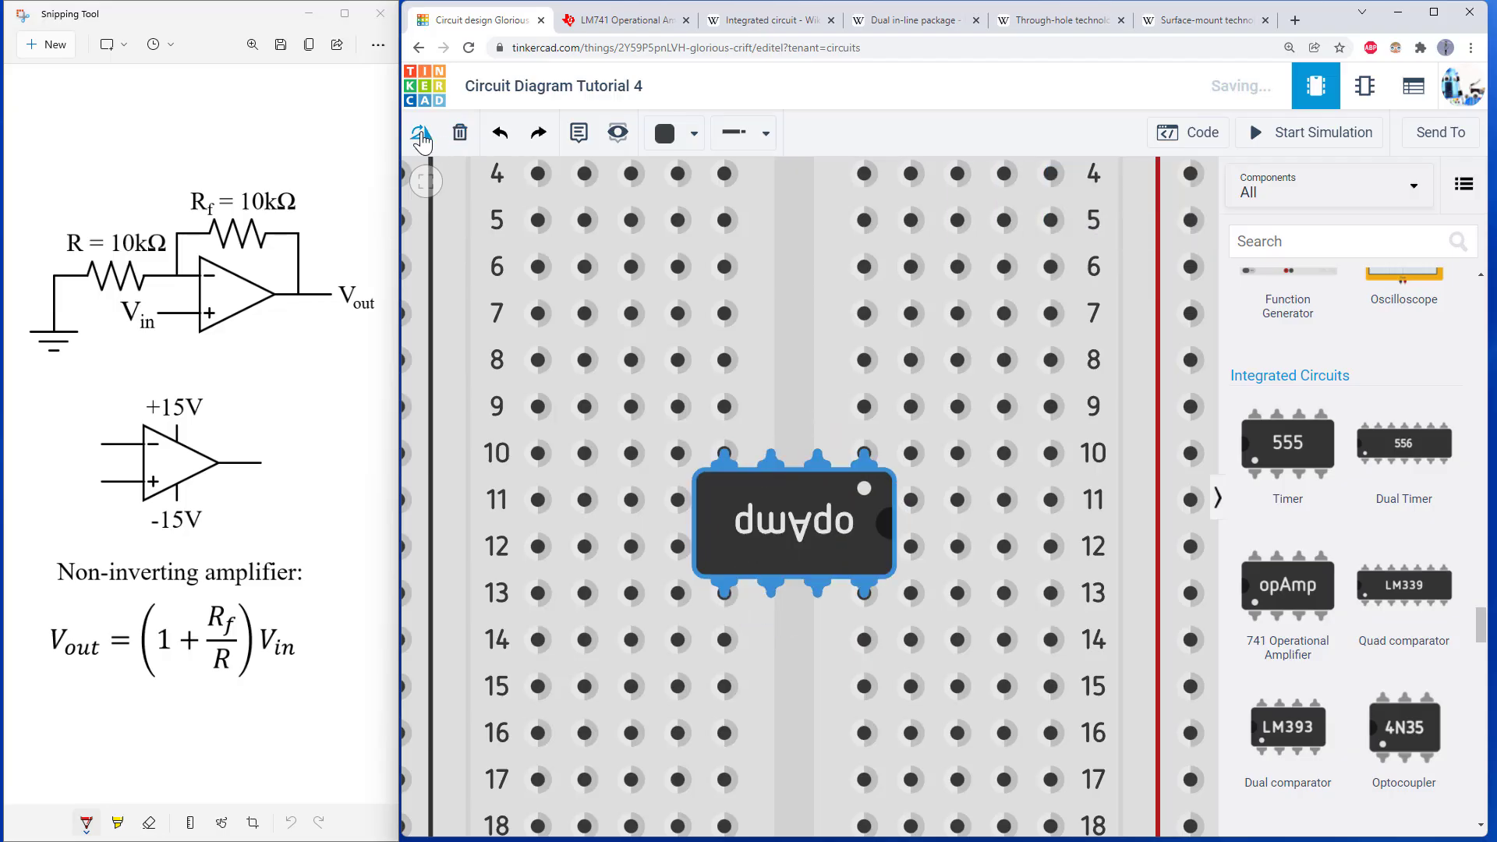
left_click(421, 135)
left_click(421, 135)
left_click(421, 135)
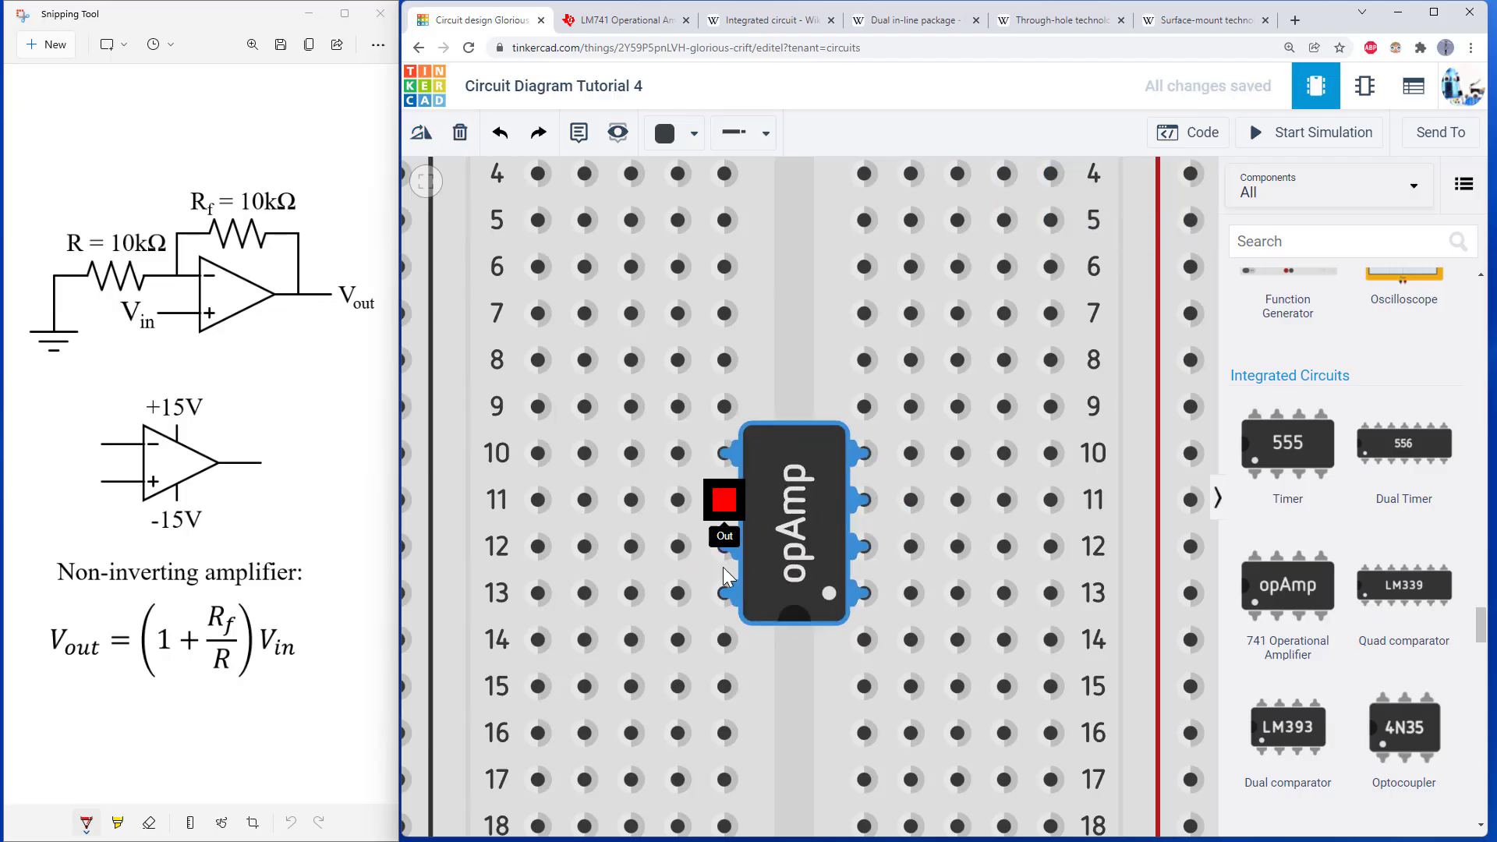
- Recheck the pinout, rotate the chip back to notch-up, and show the datasheet again
left_click(618, 26)
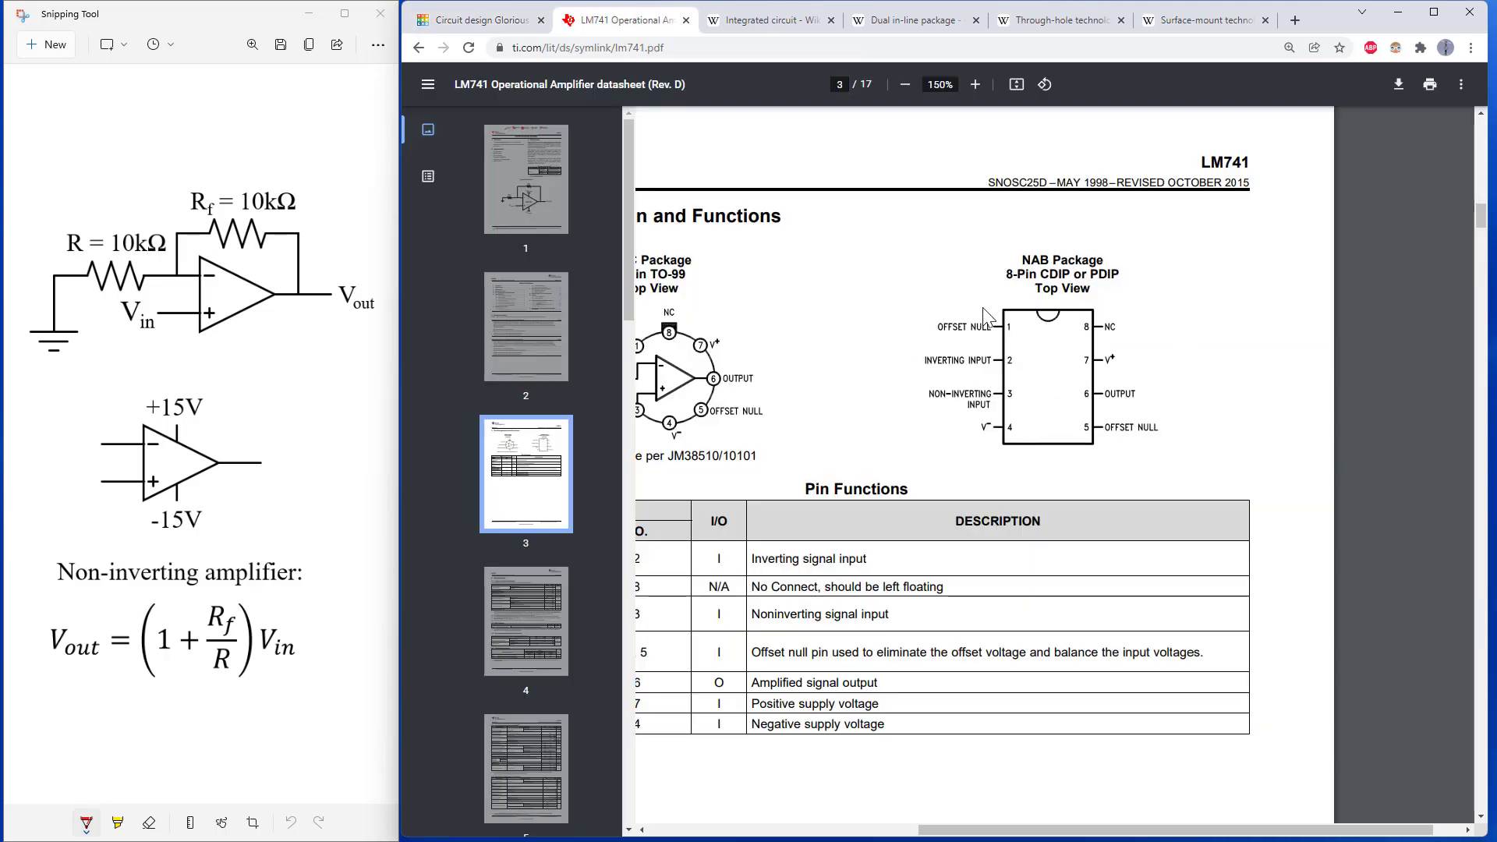
left_click(471, 24)
left_click(422, 140)
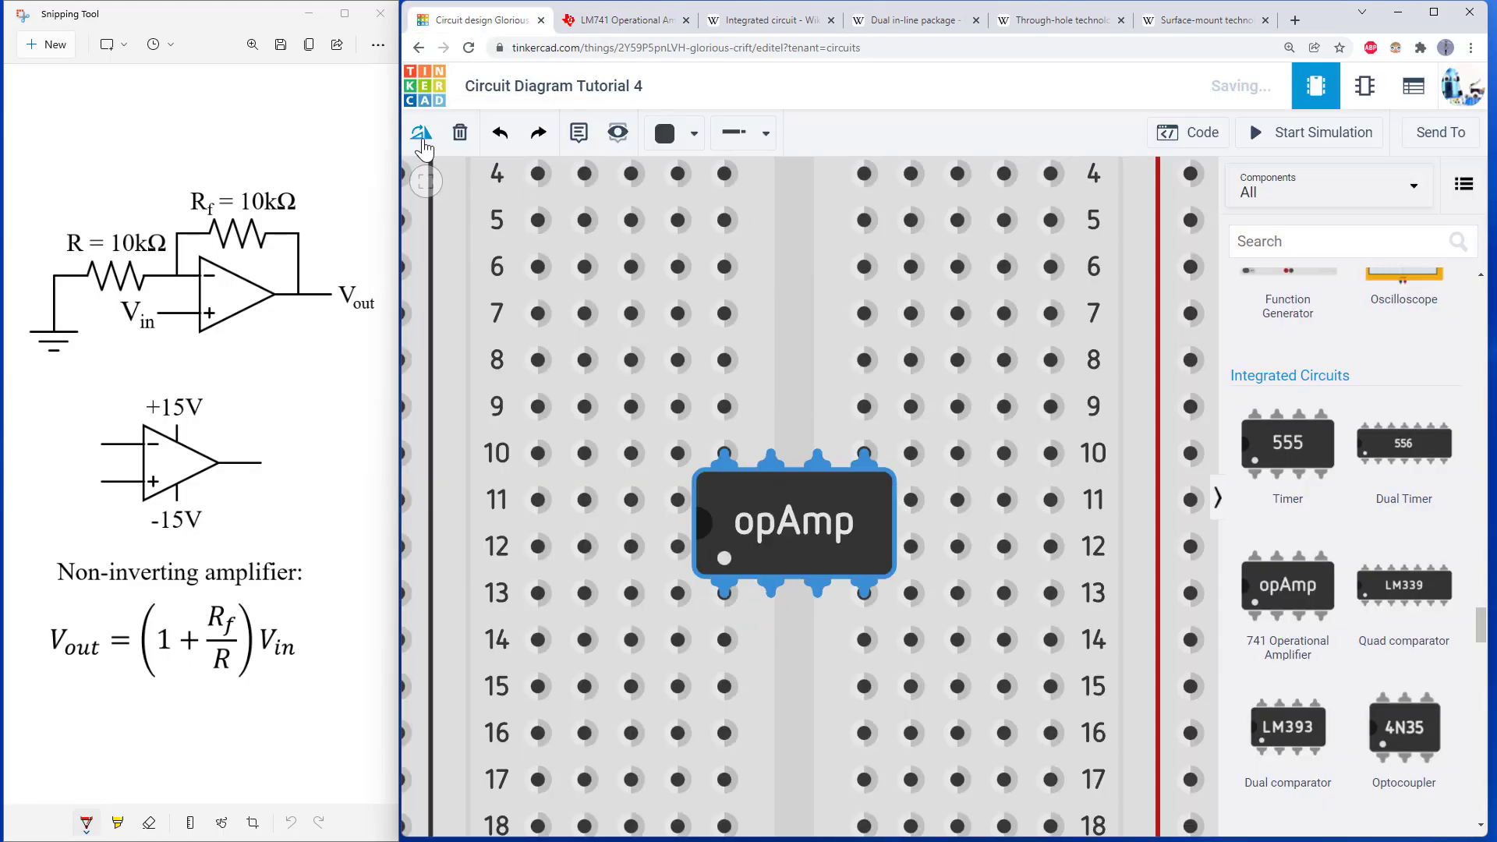
left_click(421, 140)
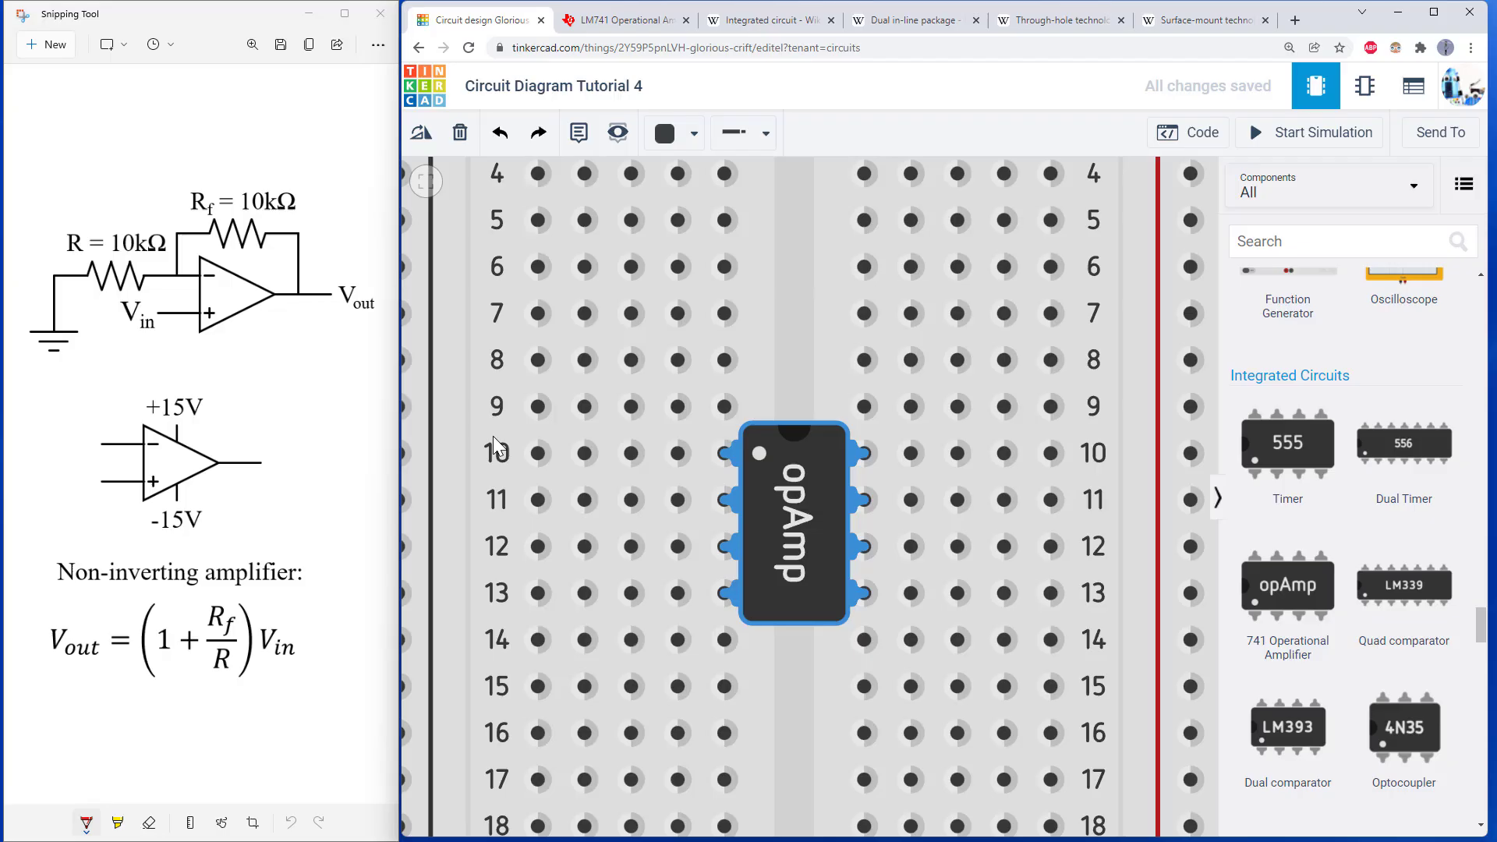
left_click(624, 20)
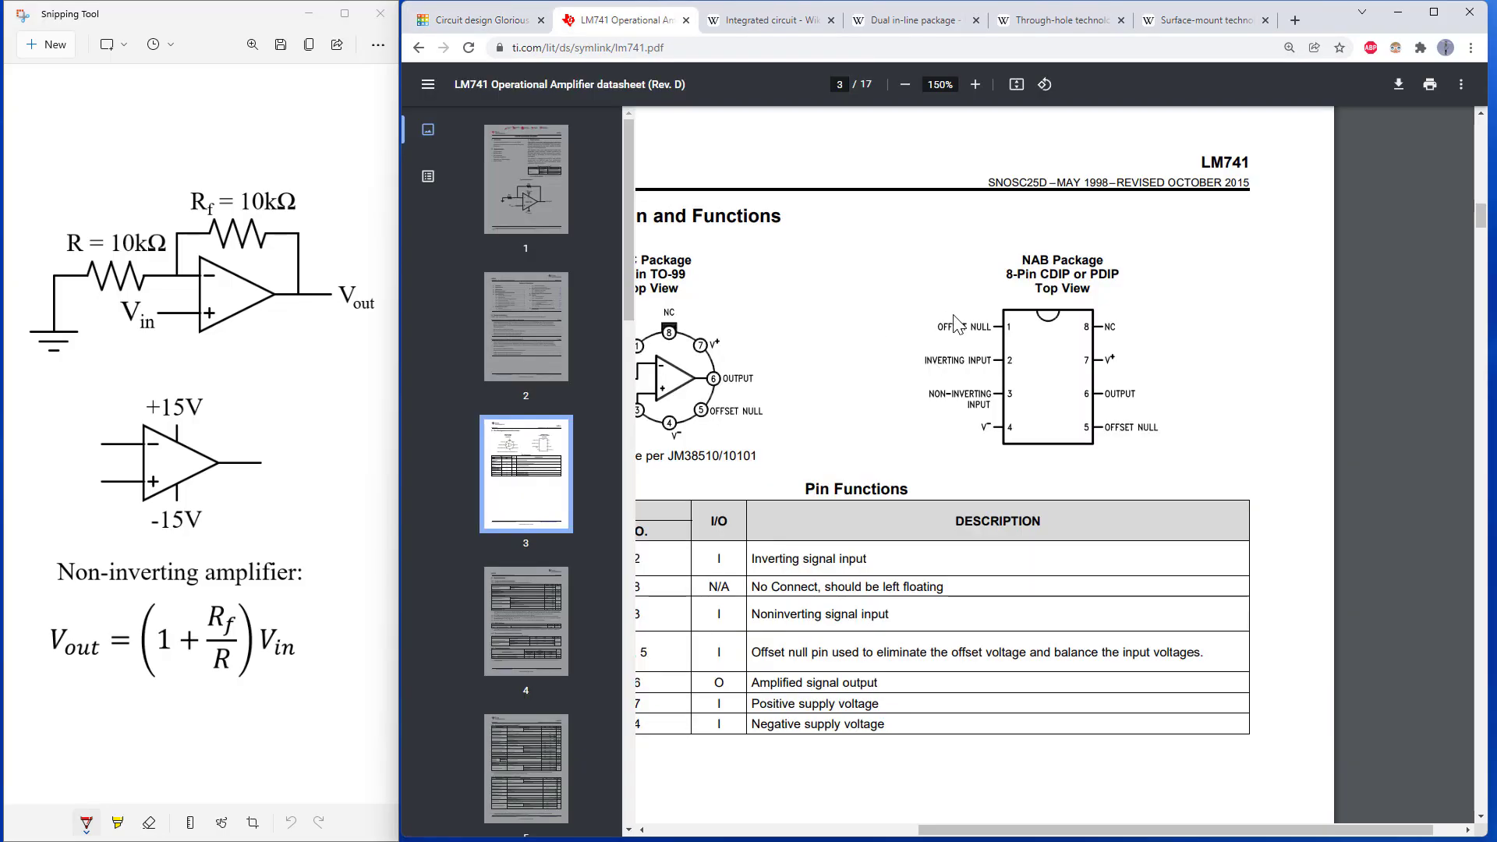
- Switch back to the Tinkercad design with two loose resistors beside the breadboard
left_click(477, 22)
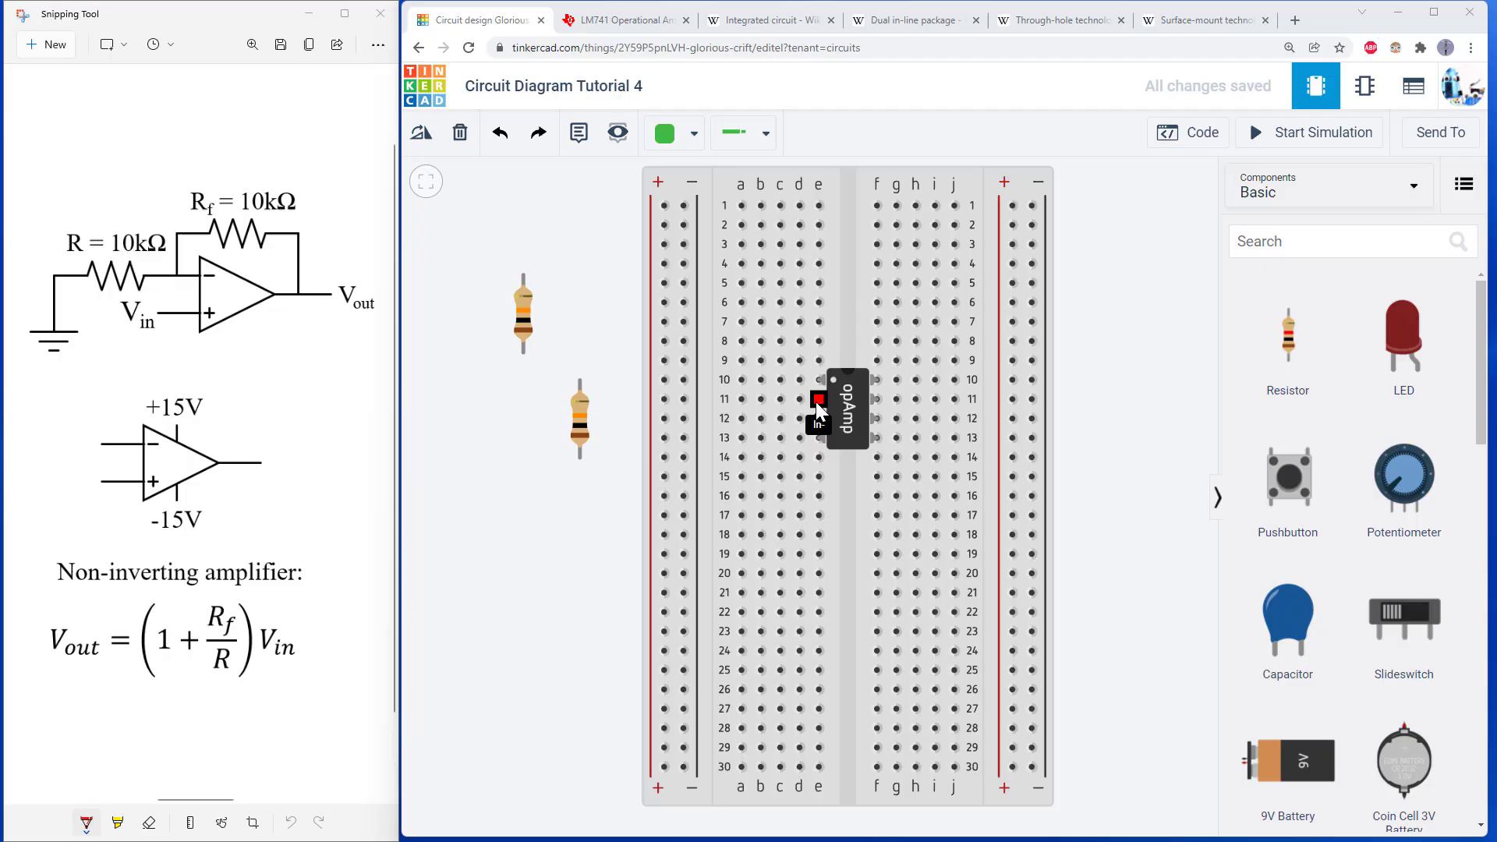
- Place a 10 kΩ resistor horizontally on row 11, from the left rail to the op-amp's inverting input
scroll(815, 401, "up", 2)
scroll(819, 402, "down", 2)
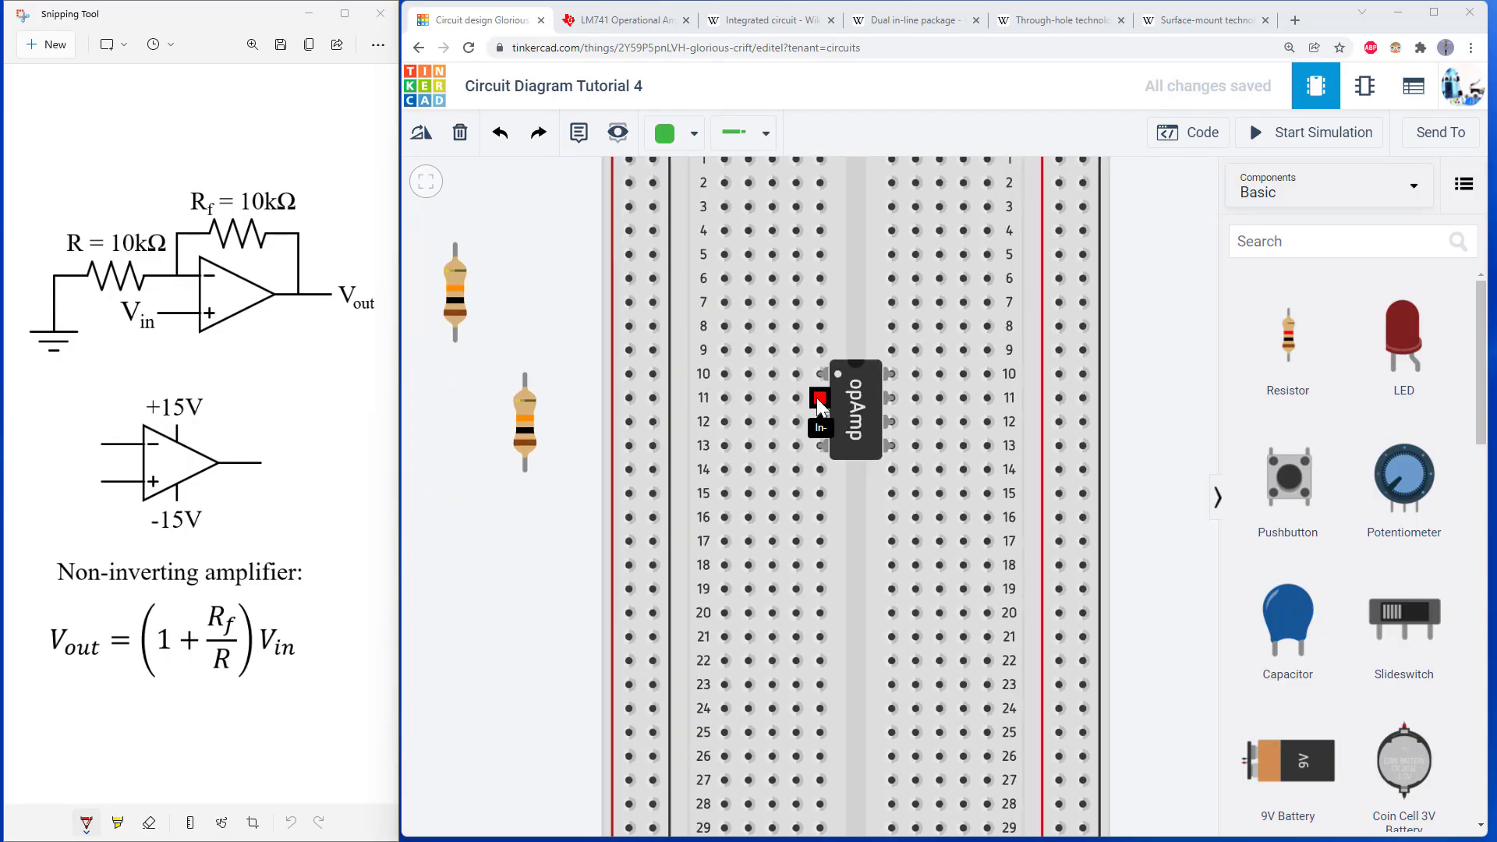
left_click(624, 20)
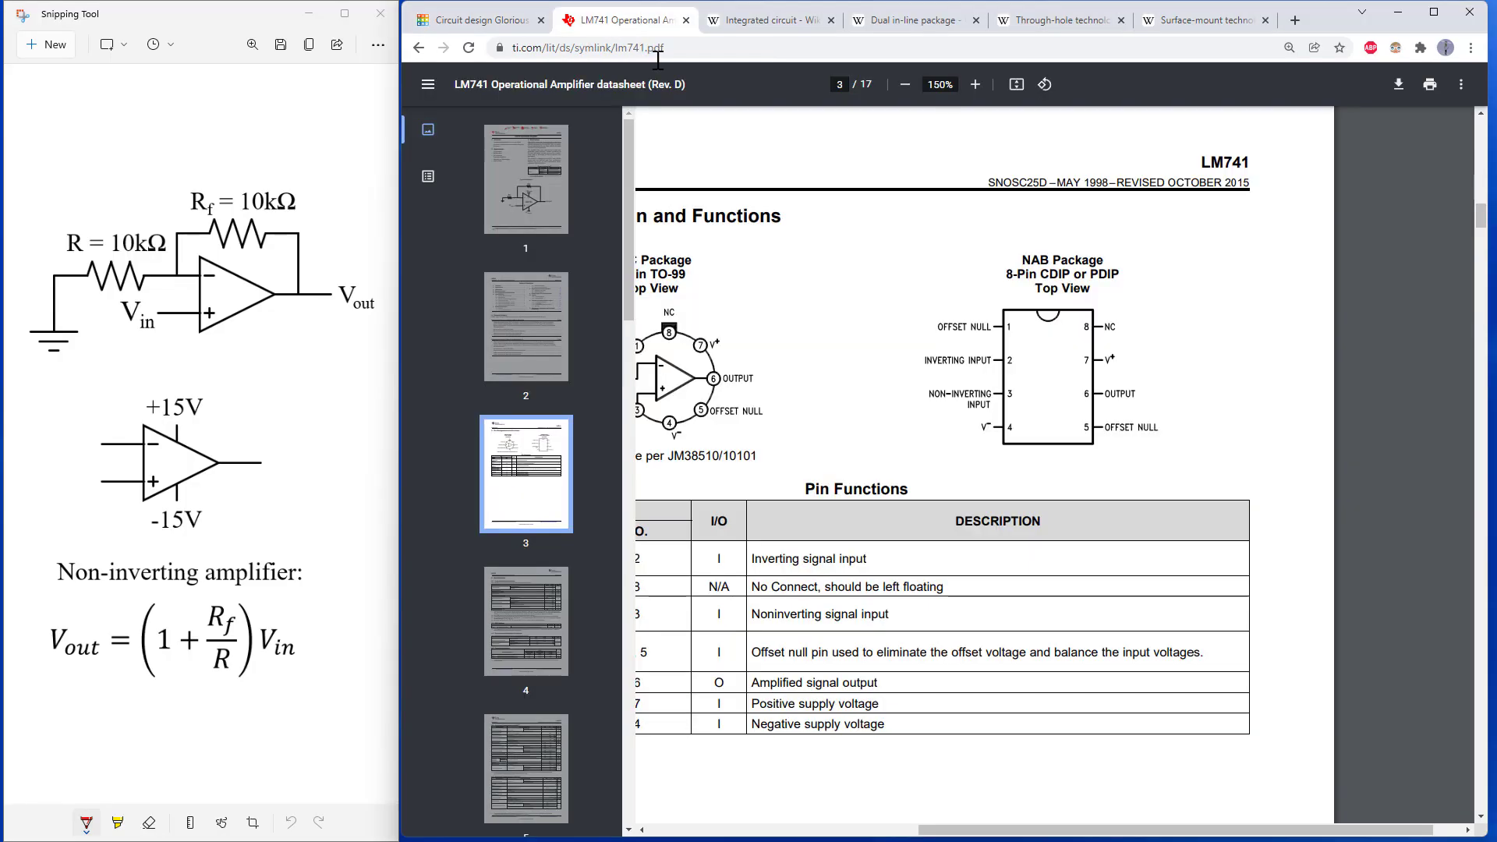
left_click(477, 20)
left_click(524, 405)
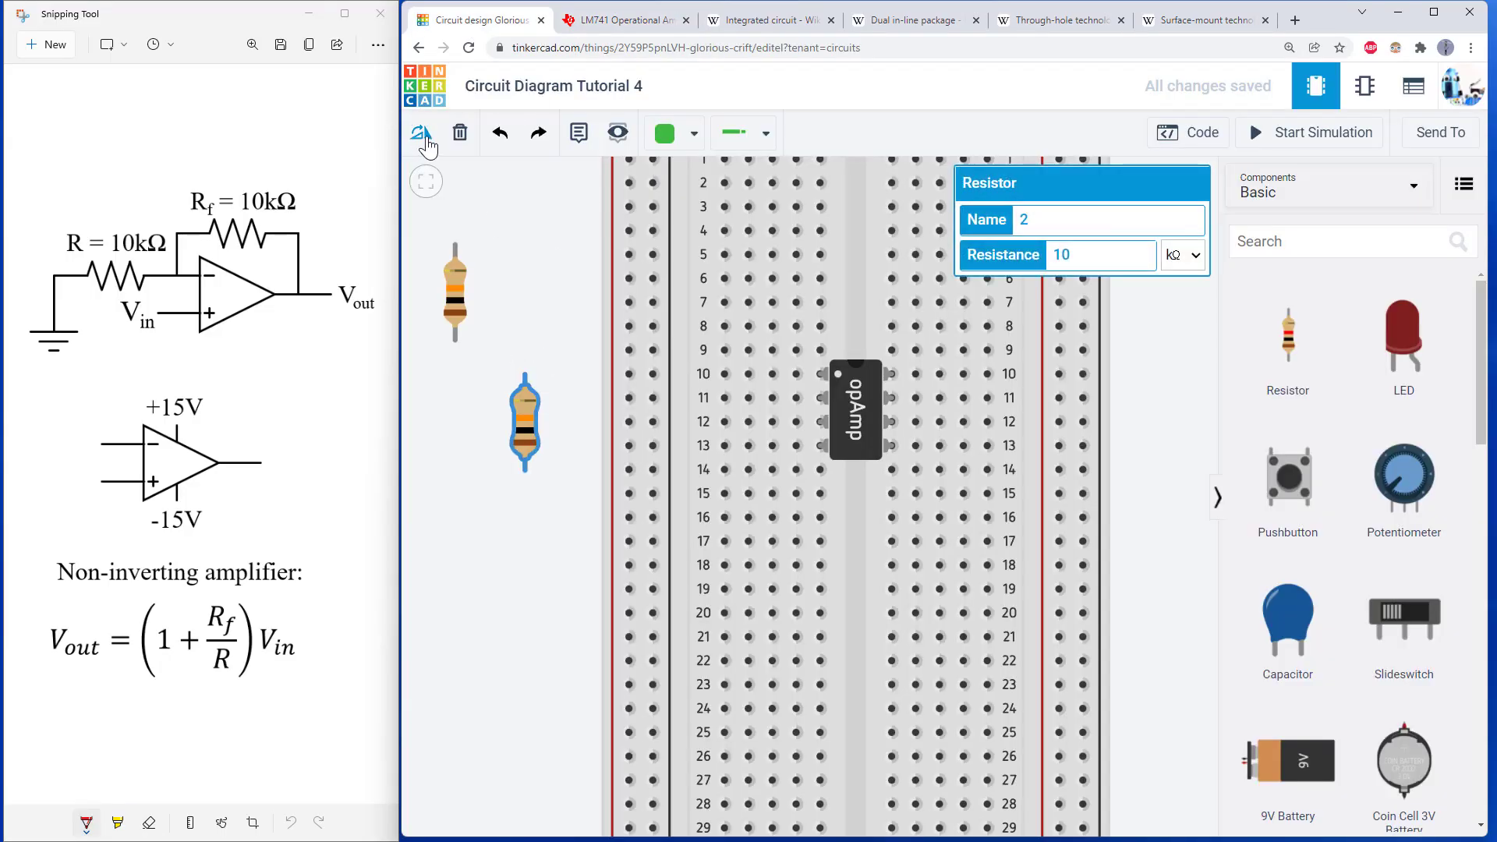
left_click(421, 132)
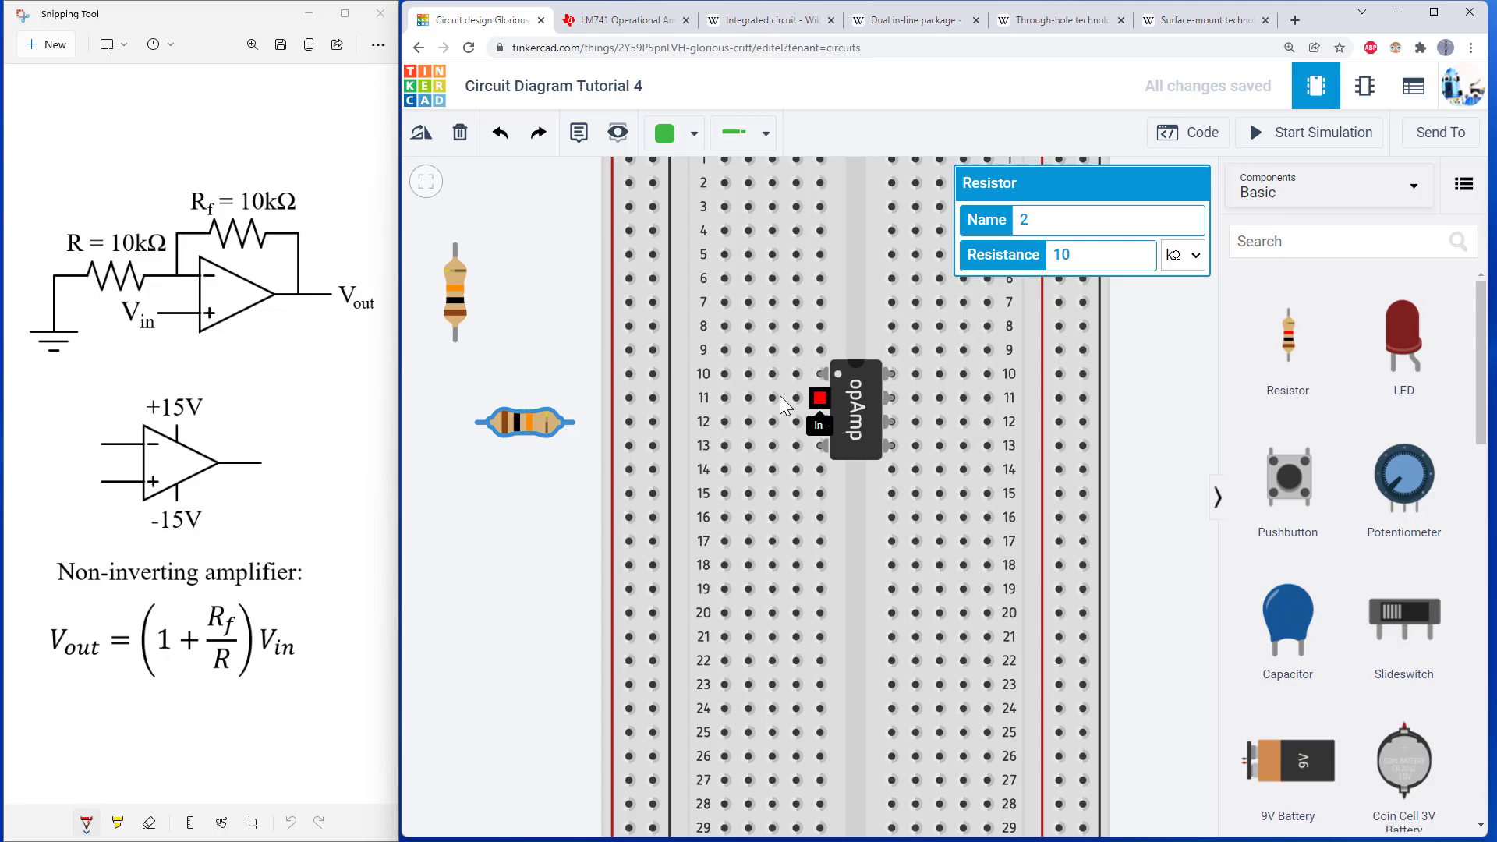
left_click_drag(521, 424, 692, 403)
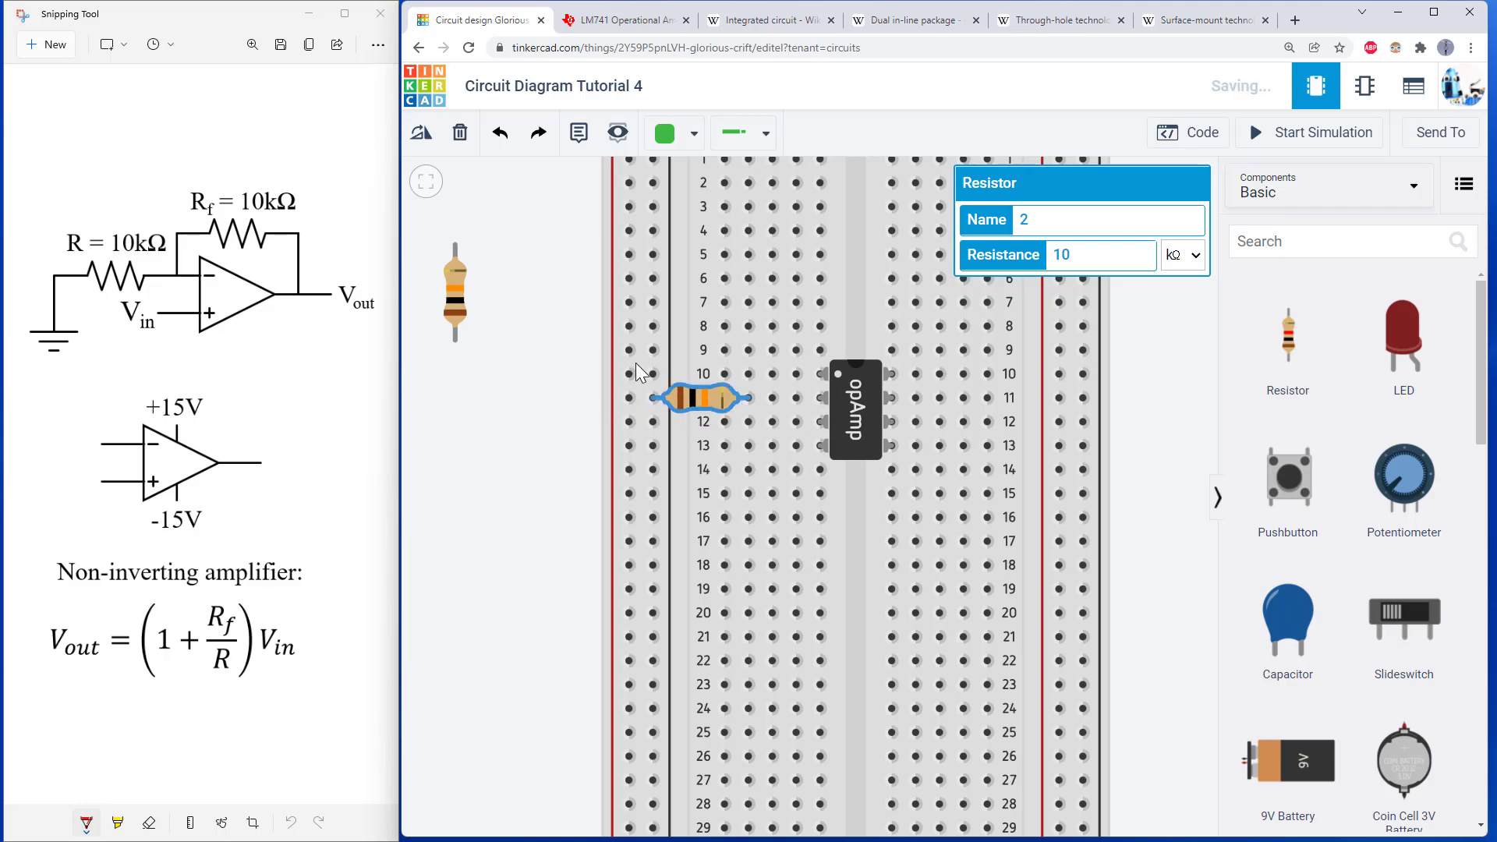
left_click(563, 377)
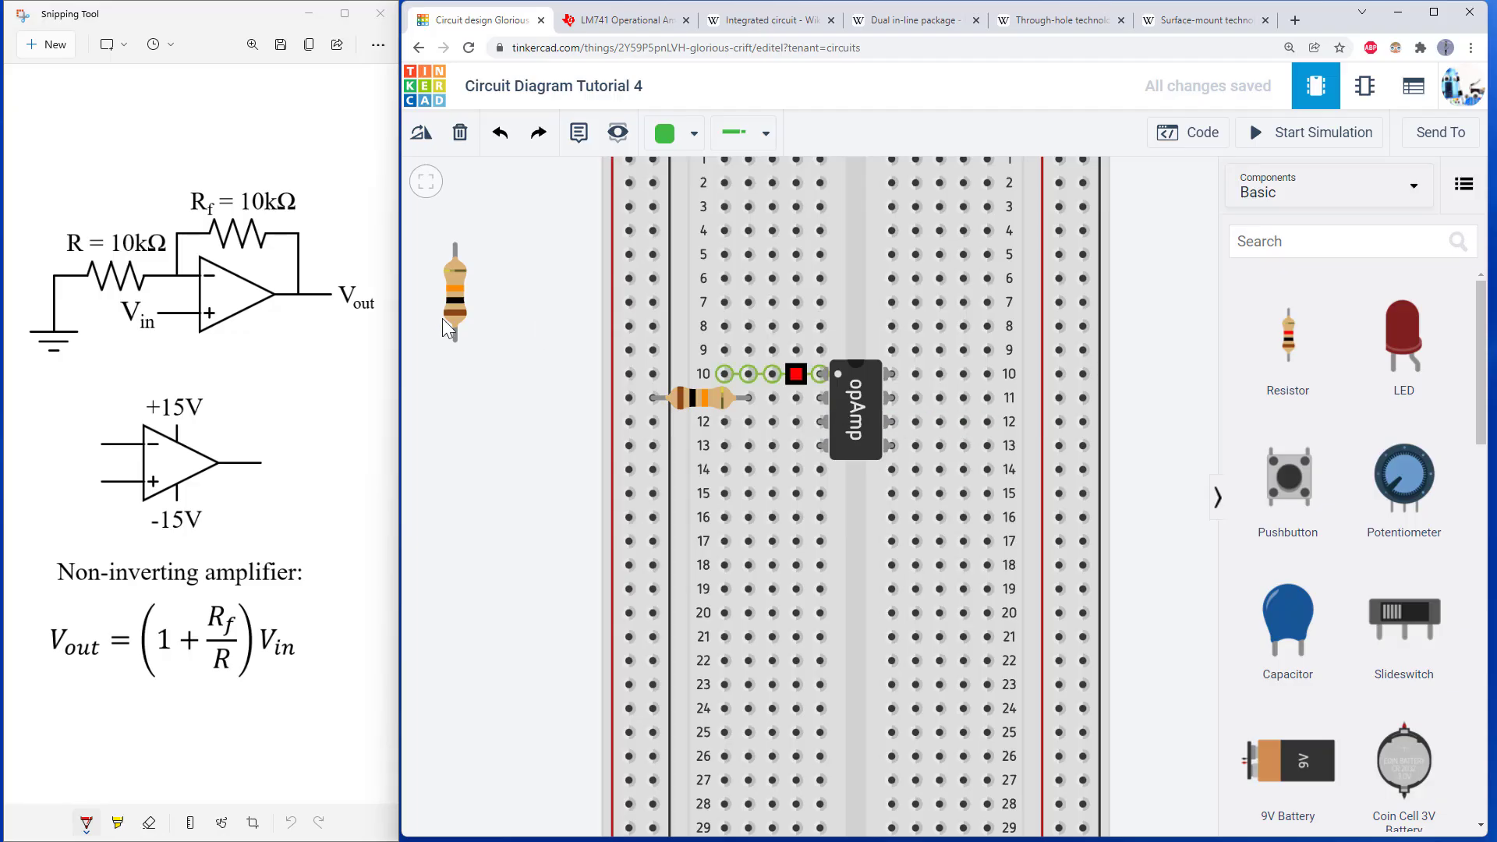
- Lay the second 10 kΩ feedback resistor horizontally across row 7 above the op-amp
left_click_drag(454, 292, 530, 320)
left_click(407, 131)
left_click(407, 131)
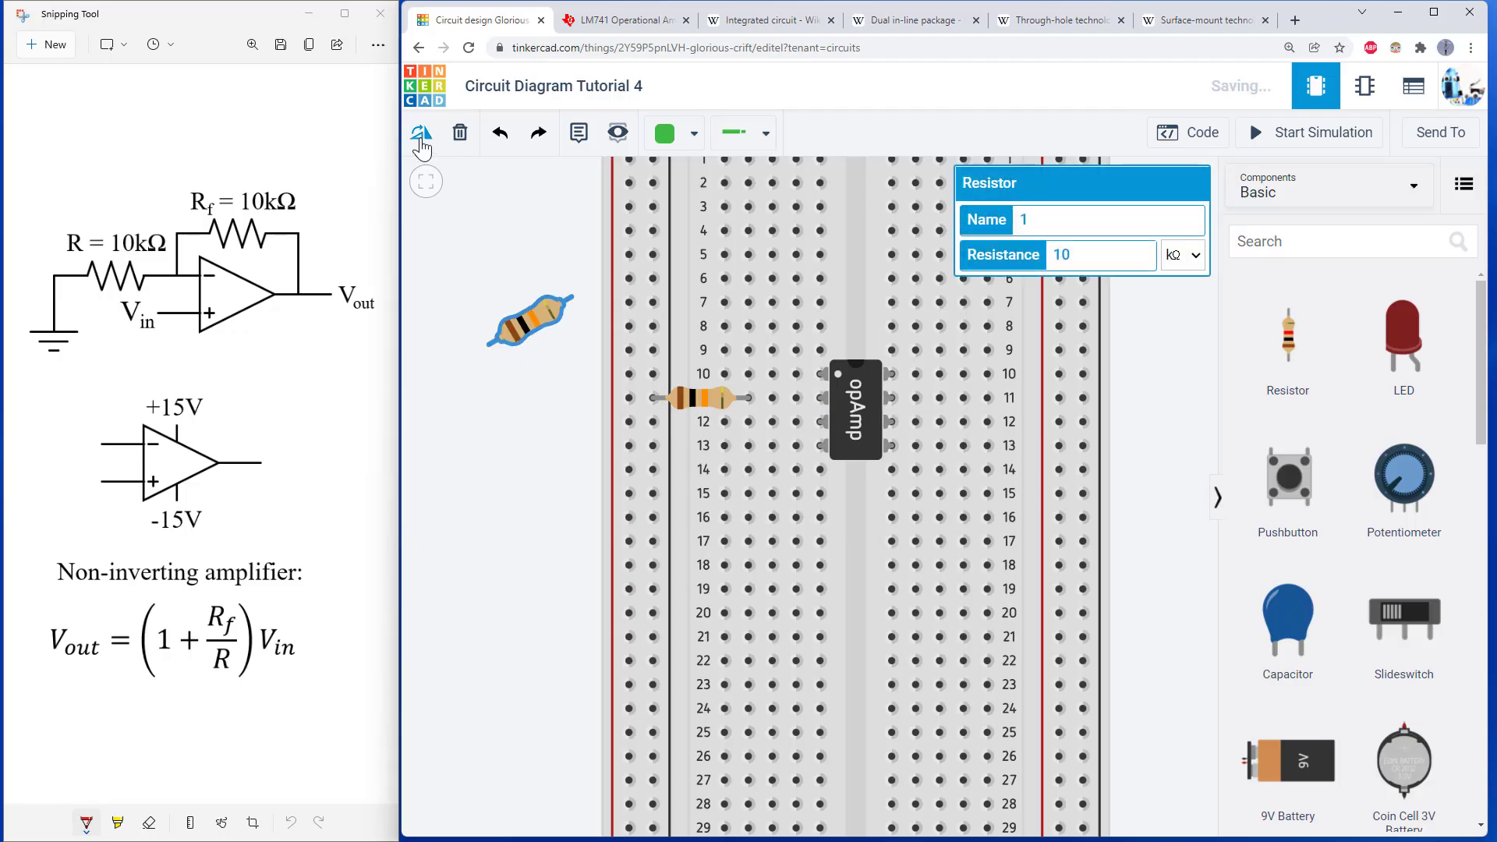
left_click(407, 131)
left_click(407, 131)
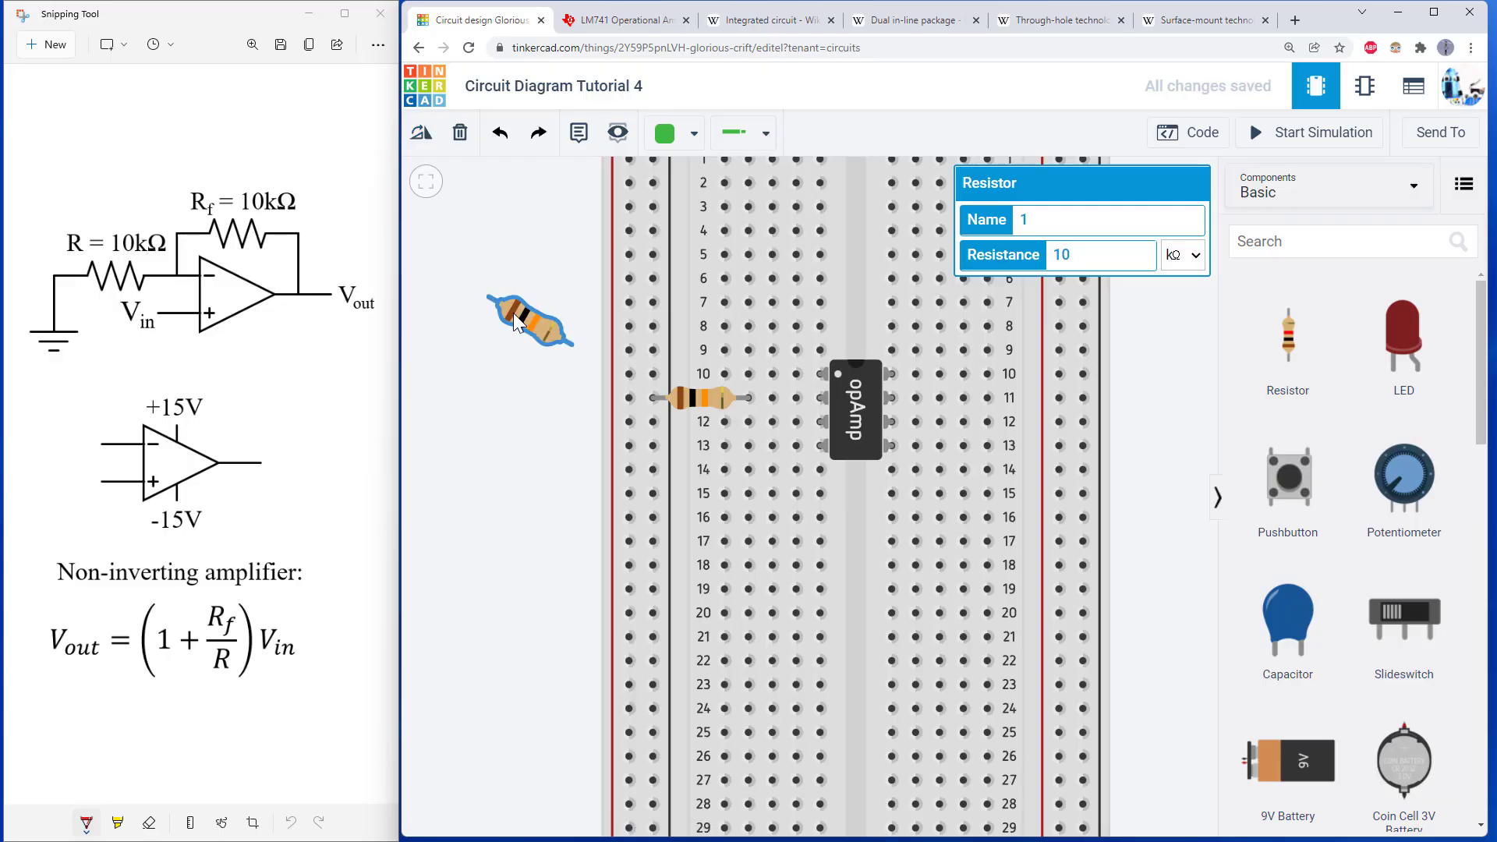
left_click_drag(530, 321, 824, 425)
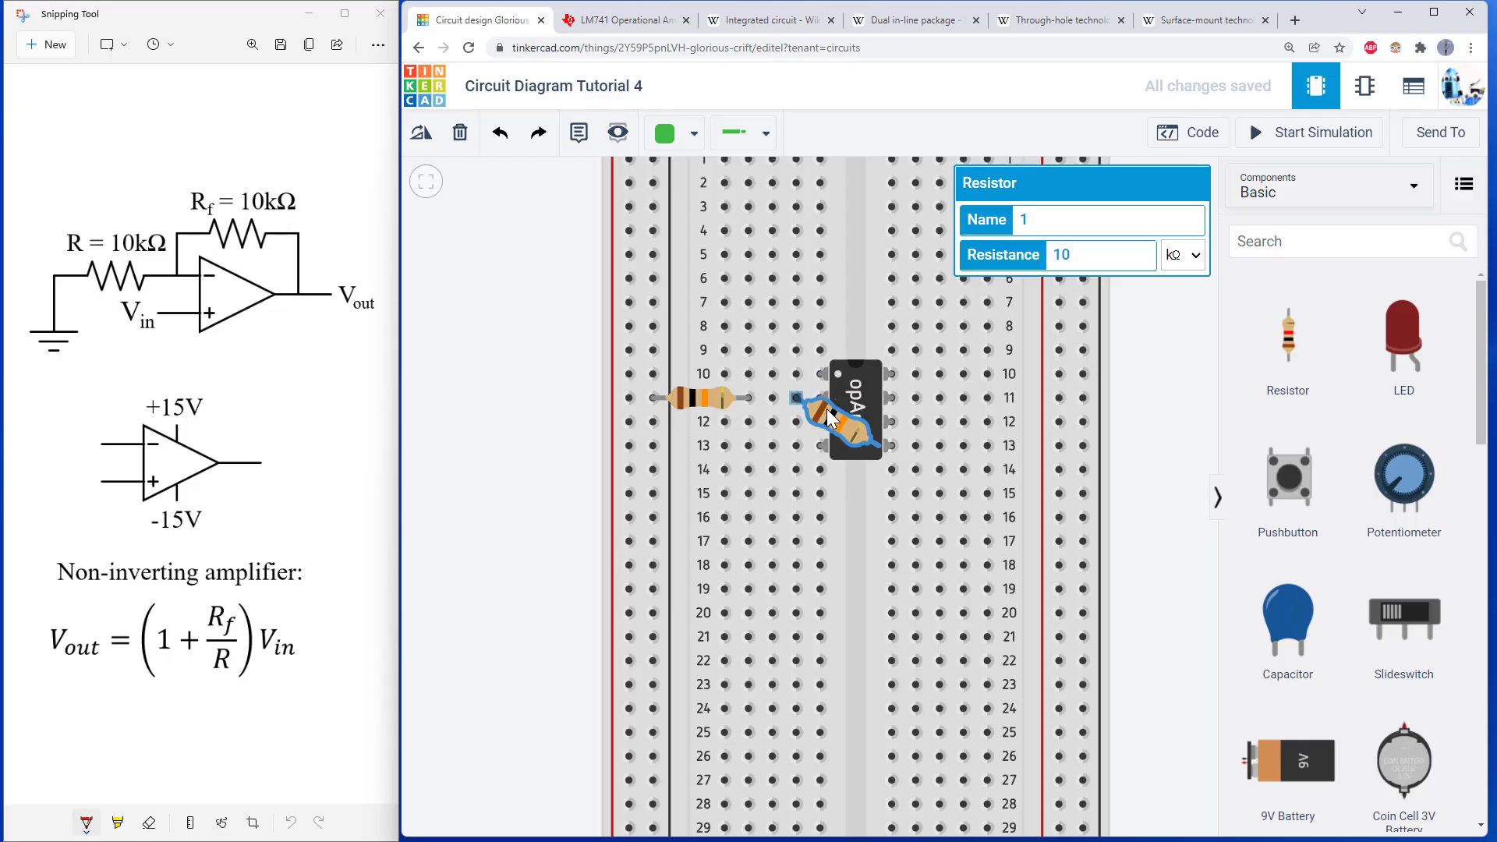
left_click_drag(828, 409, 834, 318)
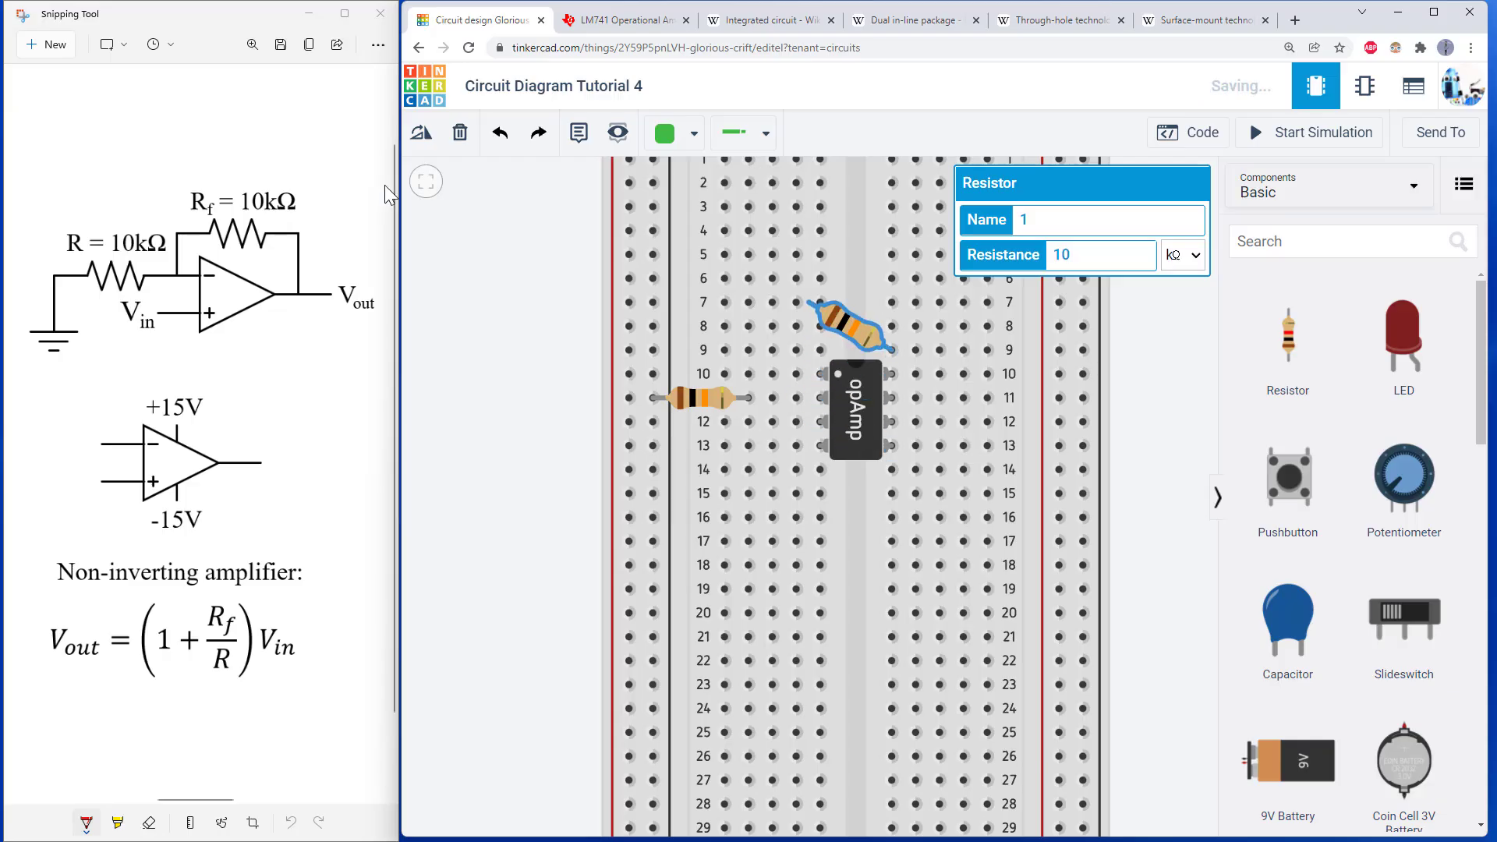
left_click(420, 134)
left_click(420, 134)
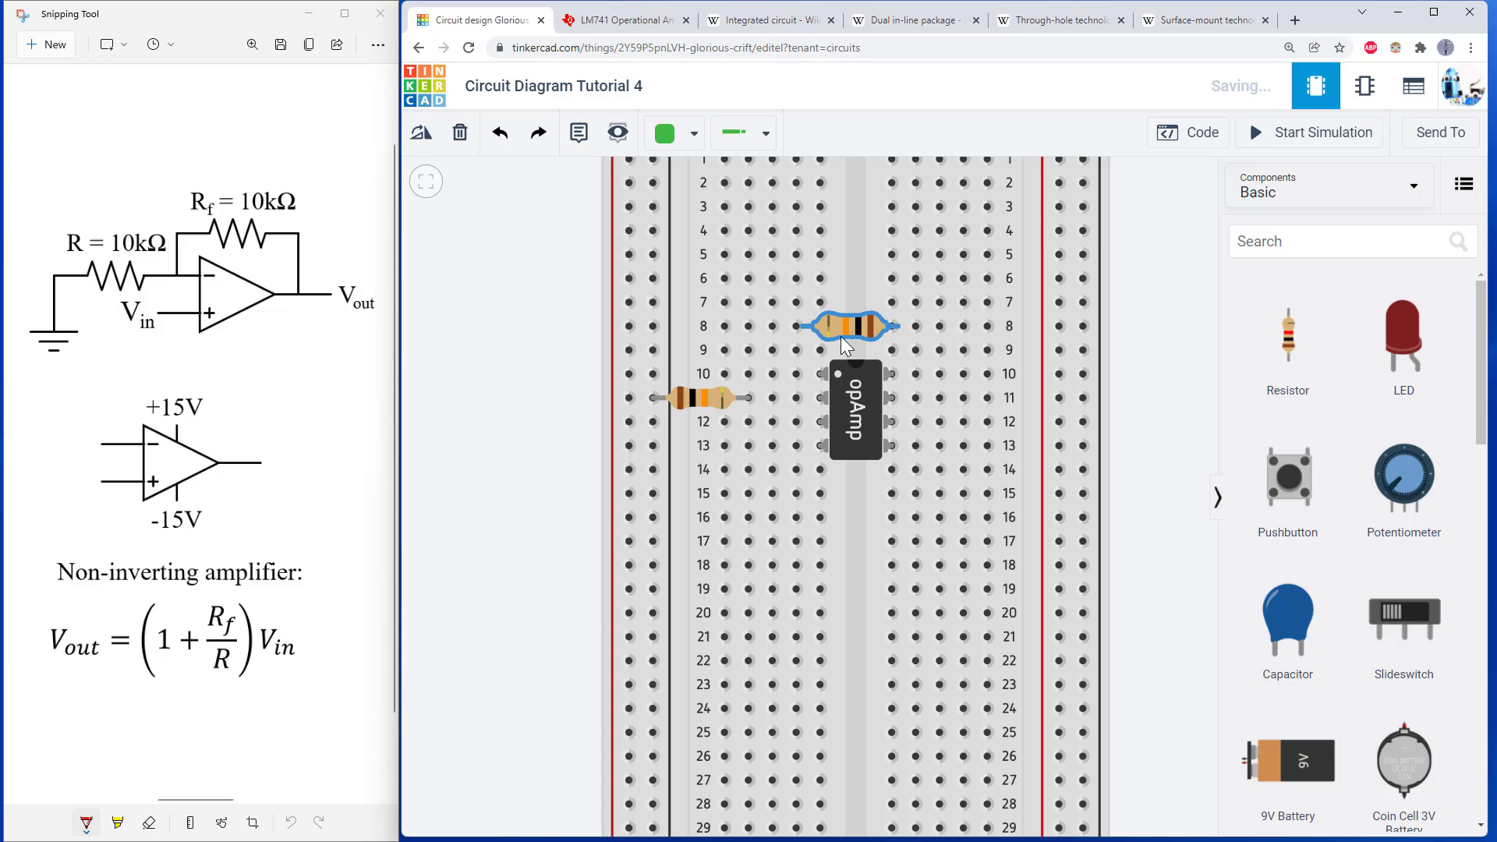
left_click_drag(842, 302, 842, 303)
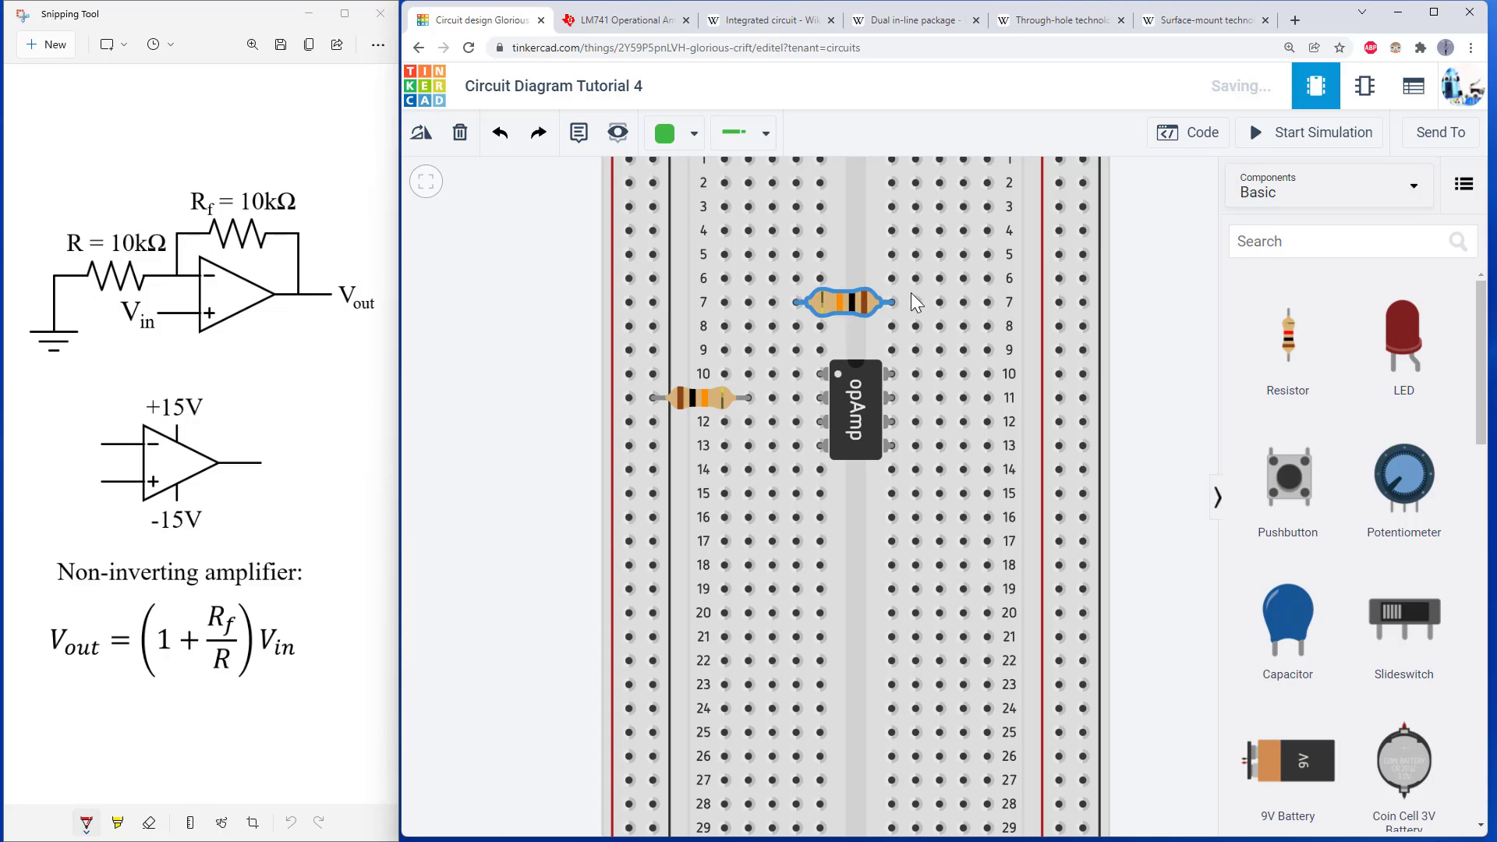
- Wire the op-amp's inverting input to the resistor's left end on row 7, and its right end to row 12
left_click(819, 398)
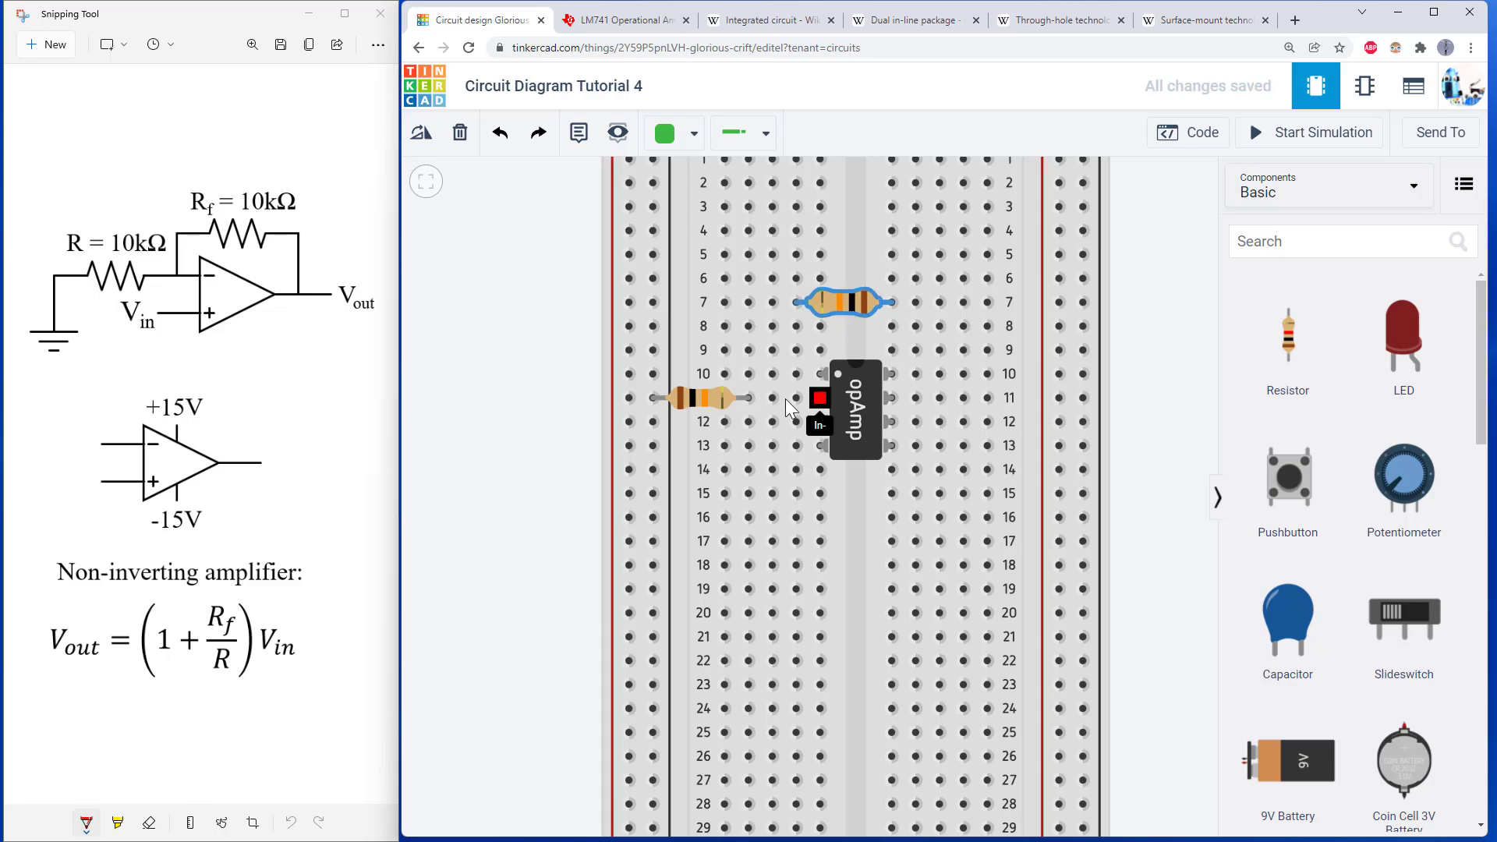
left_click(775, 303)
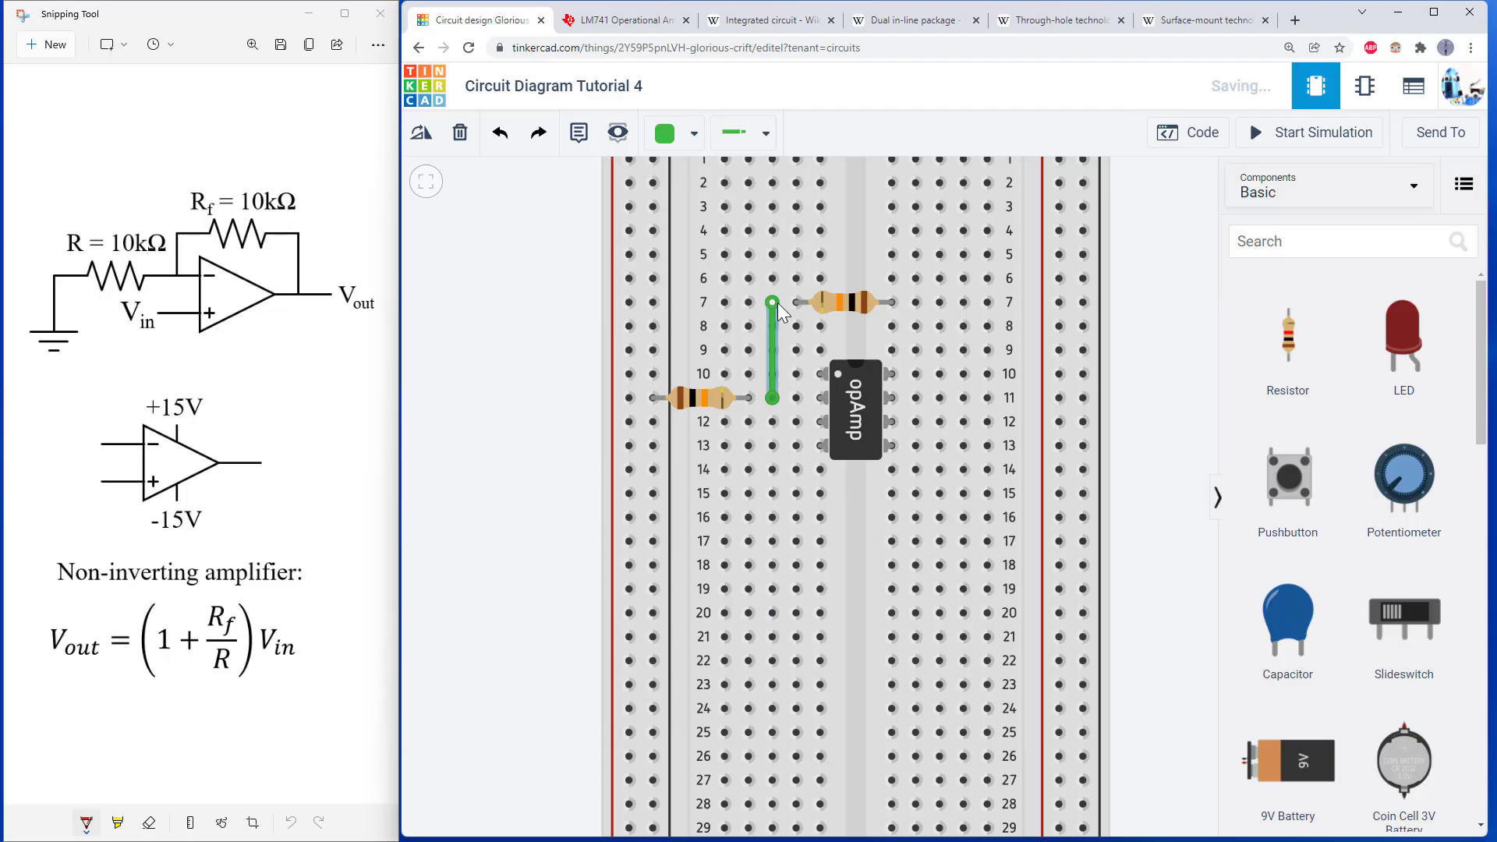
left_click(917, 303)
left_click(916, 421)
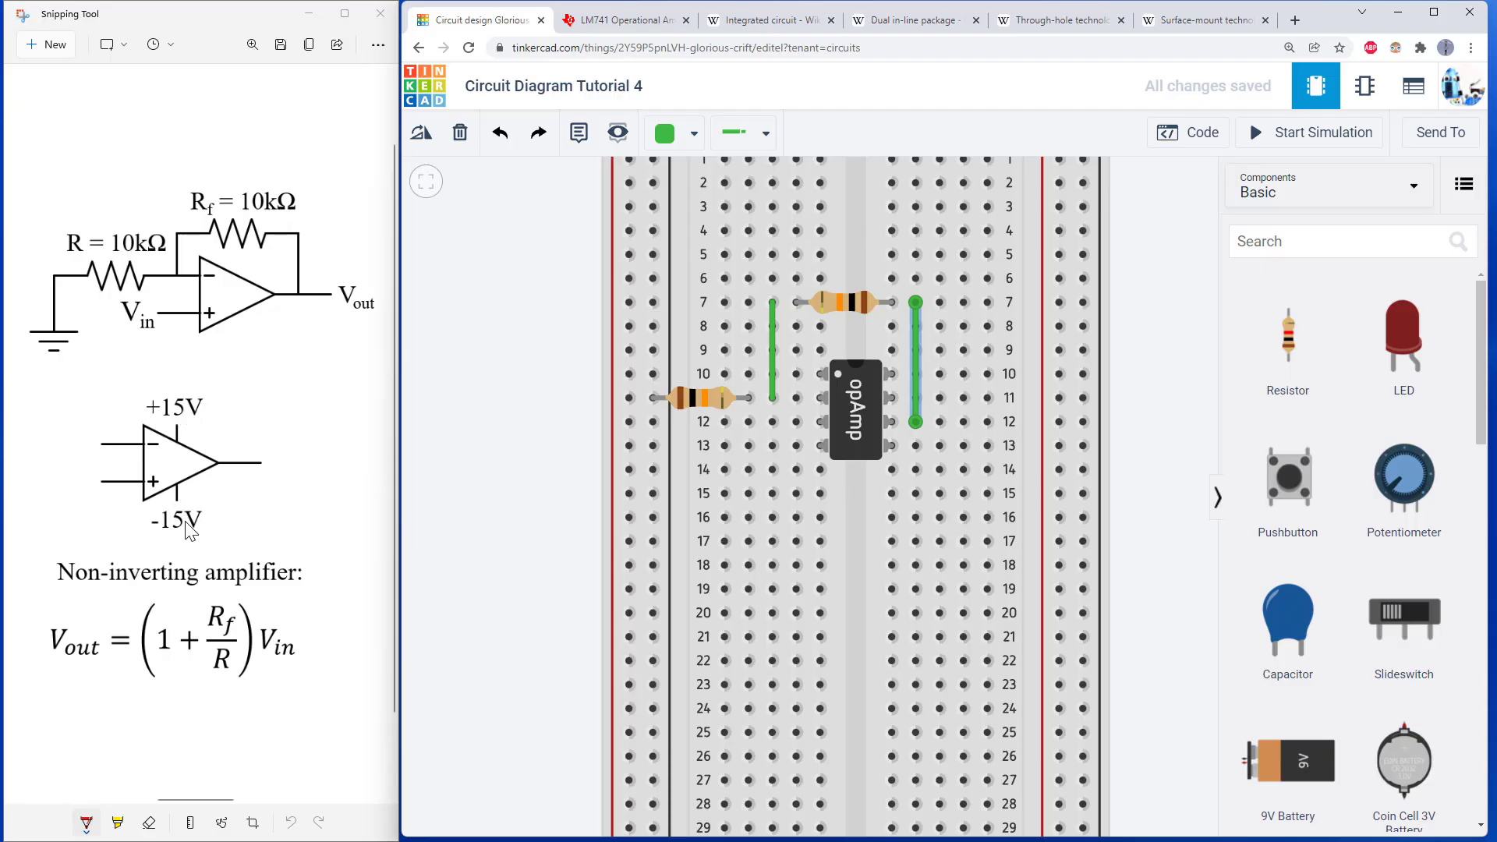
- Place the function generator and oscilloscope beside the breadboard
left_click_drag(1403, 335, 1086, 375)
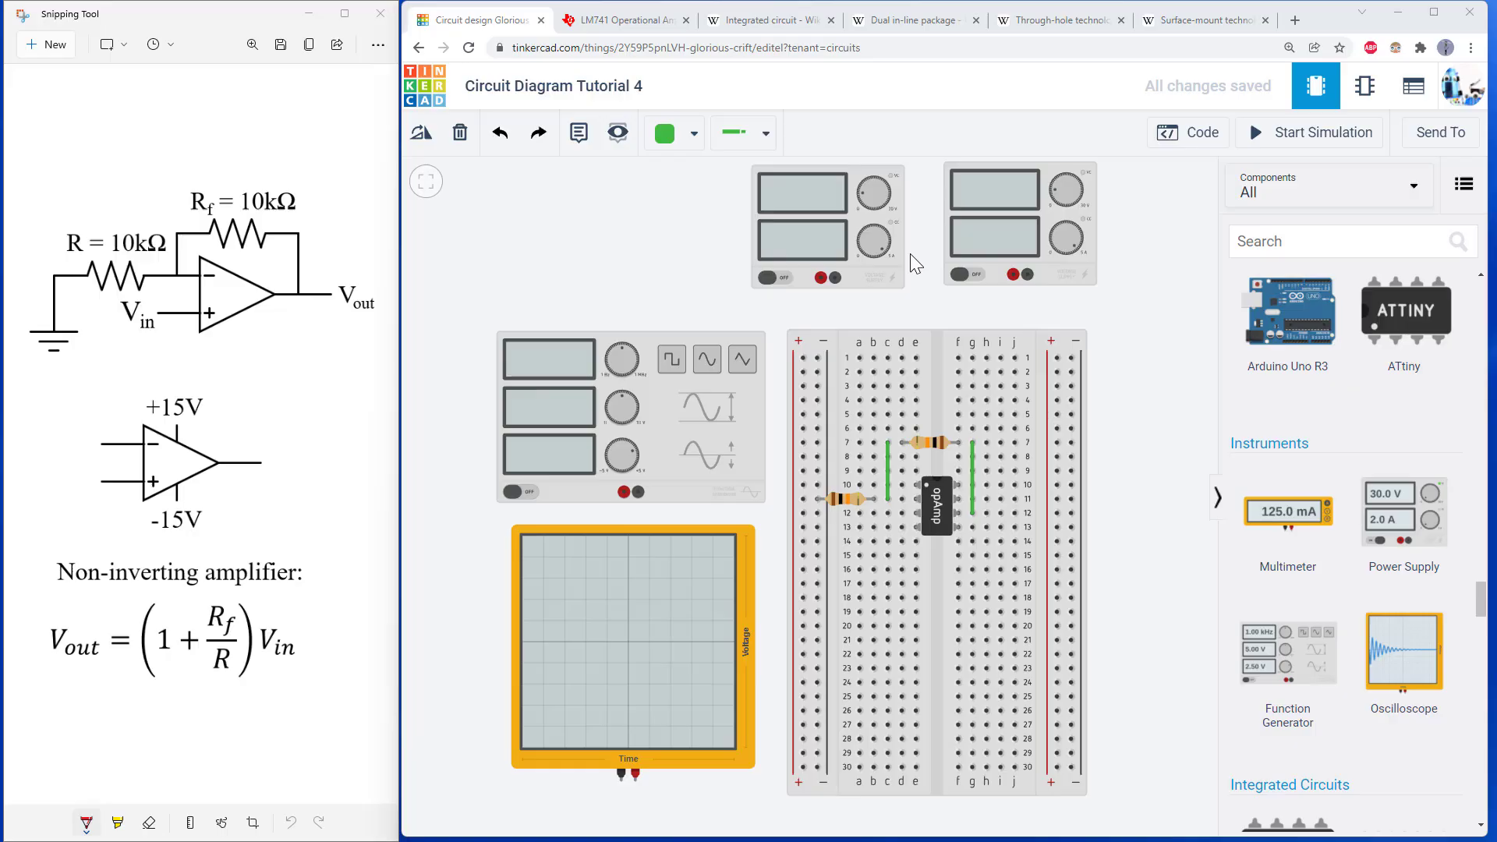
left_click_drag(661, 287, 676, 258)
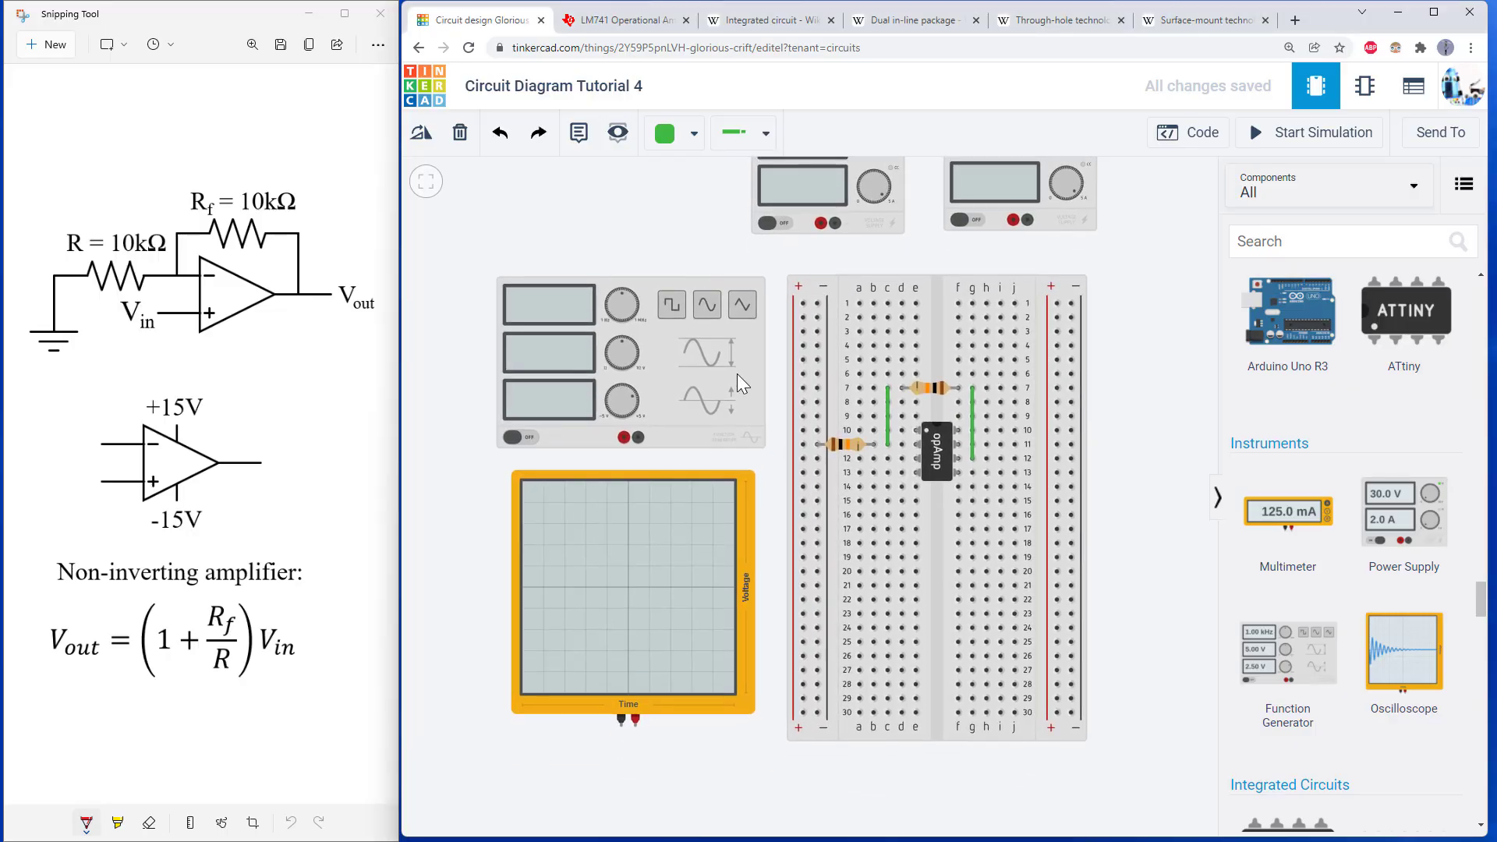
scroll(737, 373, "up", 1)
scroll(737, 373, "up", 1)
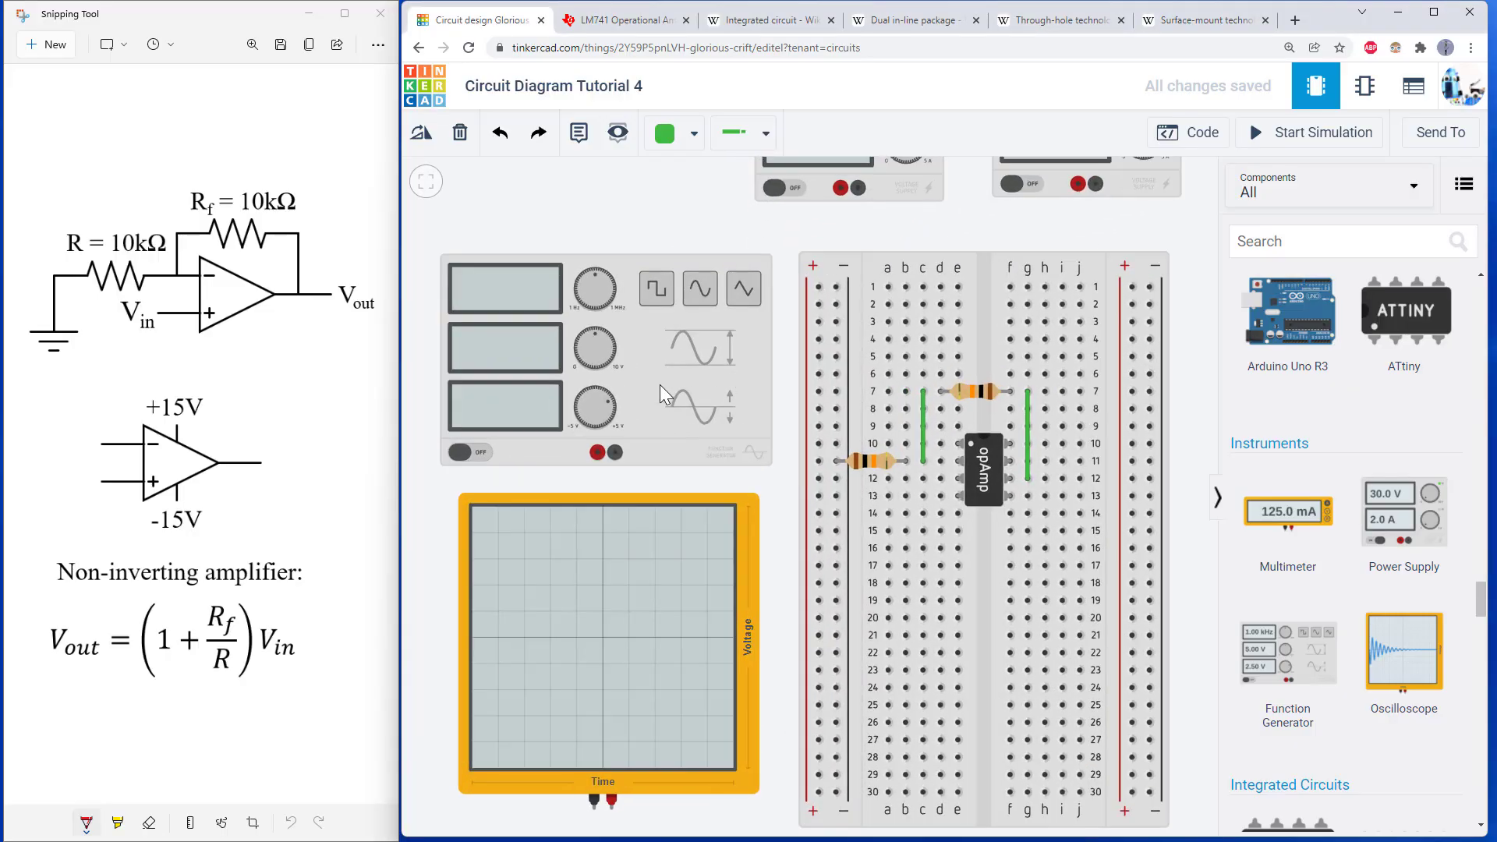
left_click_drag(660, 385, 654, 368)
left_click(651, 474)
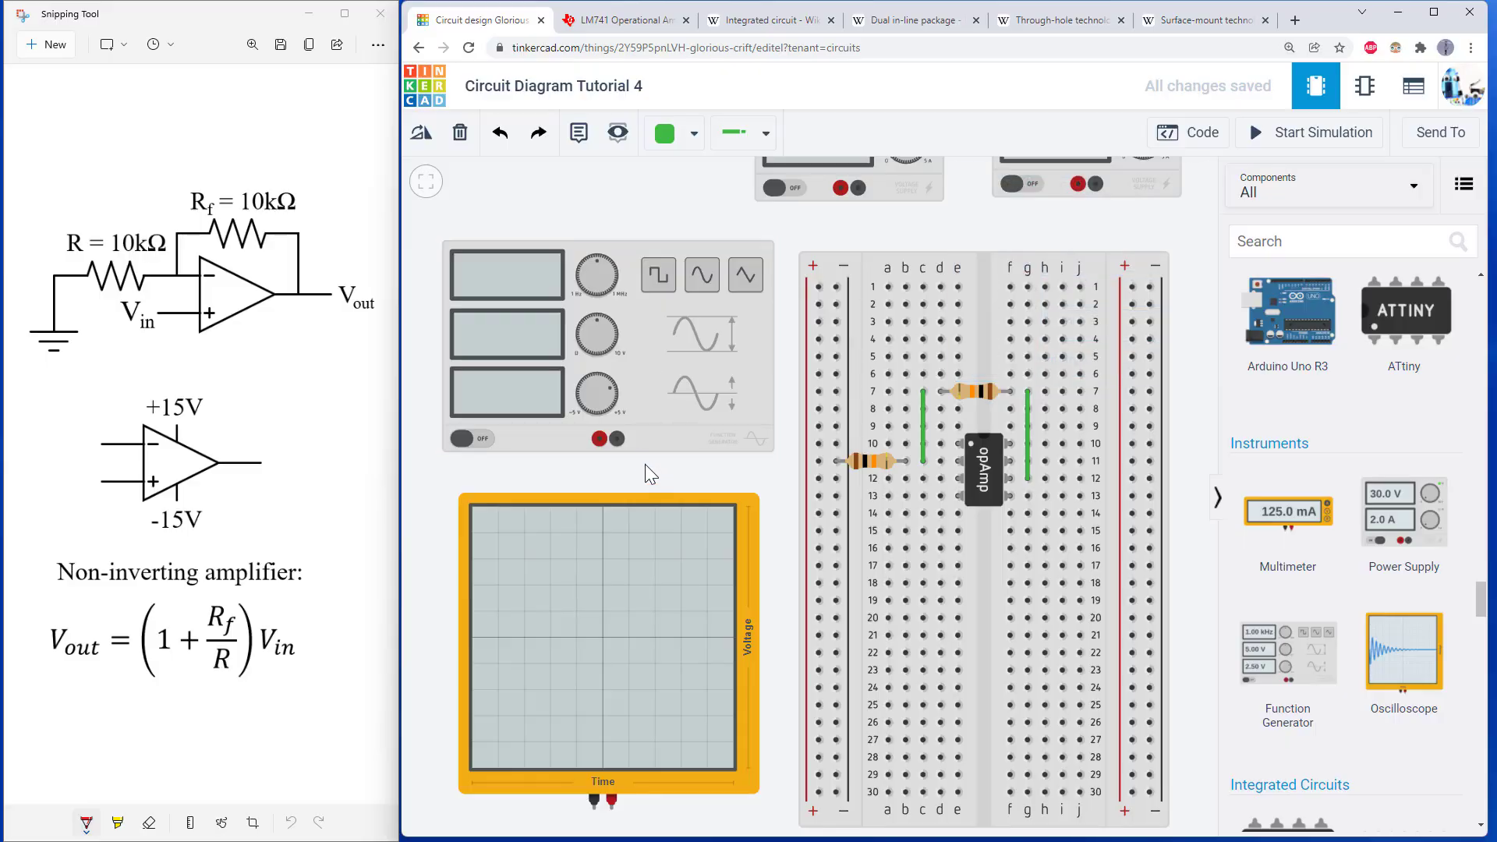
- Connect the function generator's negative terminal to the left negative rail with a black wire
left_click(617, 441)
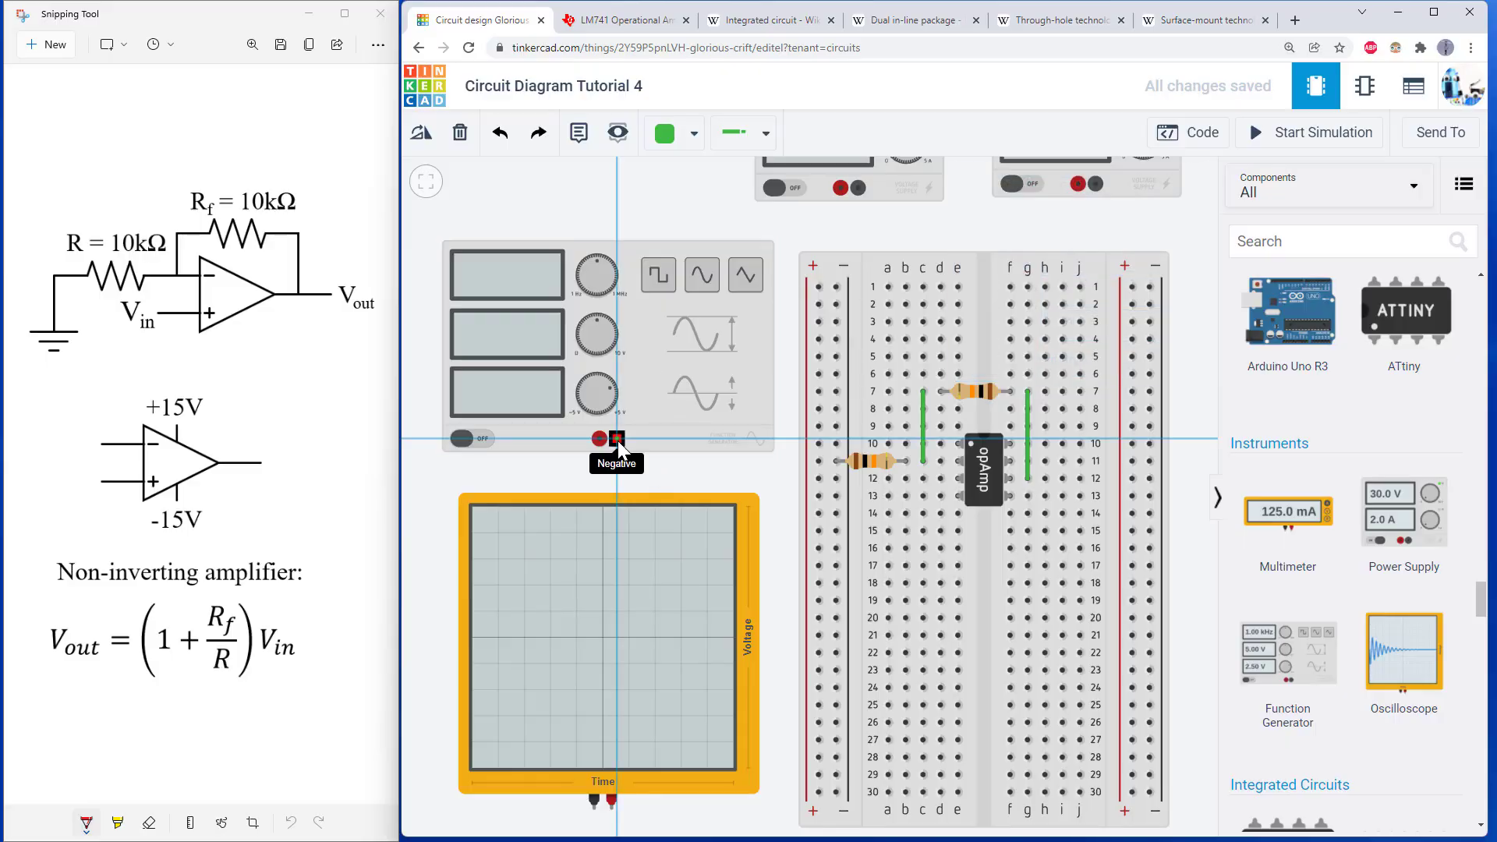
left_click(619, 480)
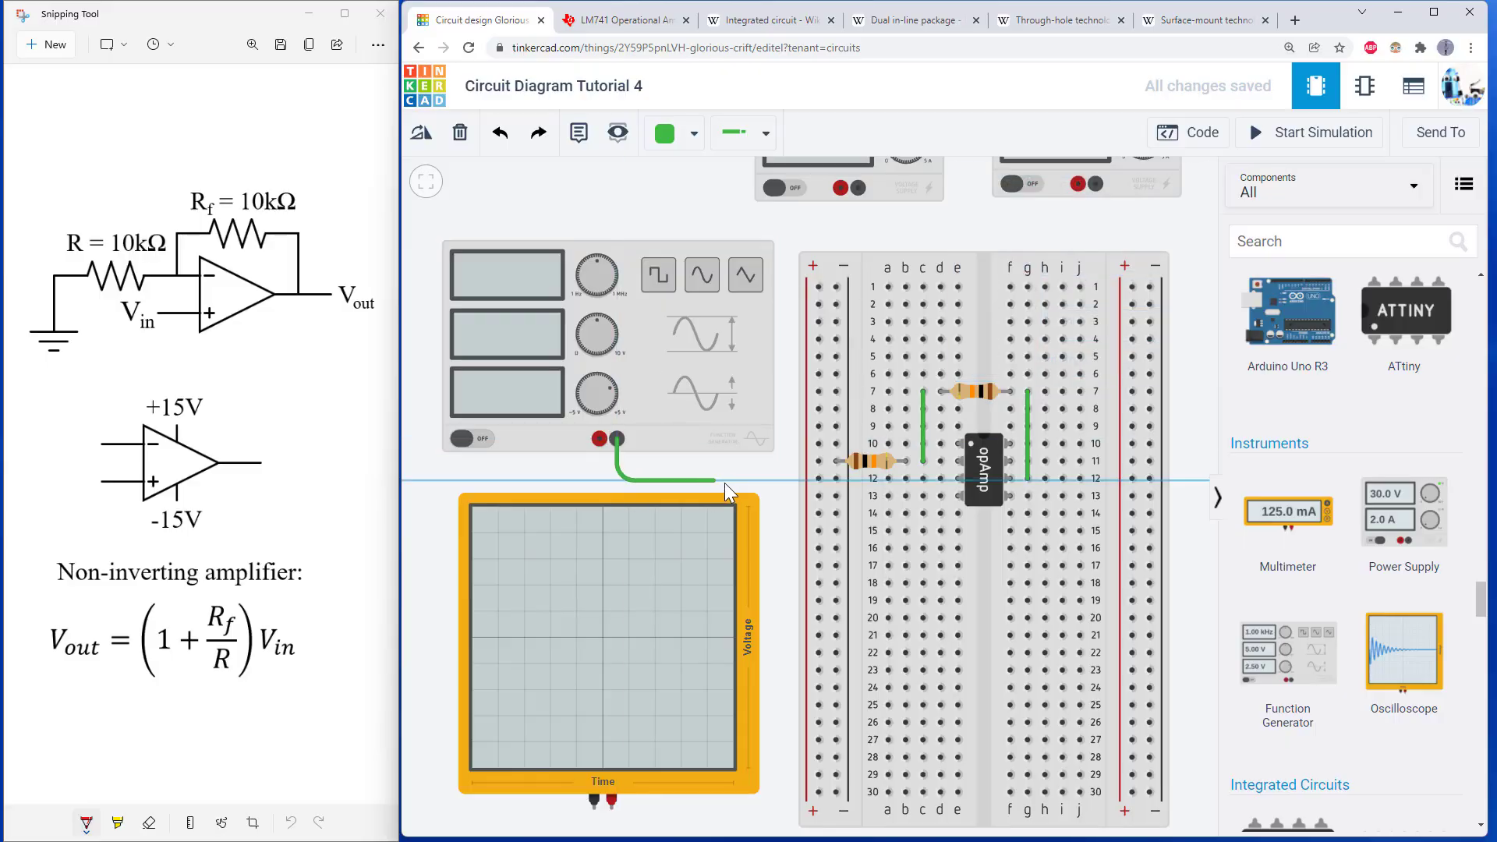
left_click(834, 479)
left_click(673, 139)
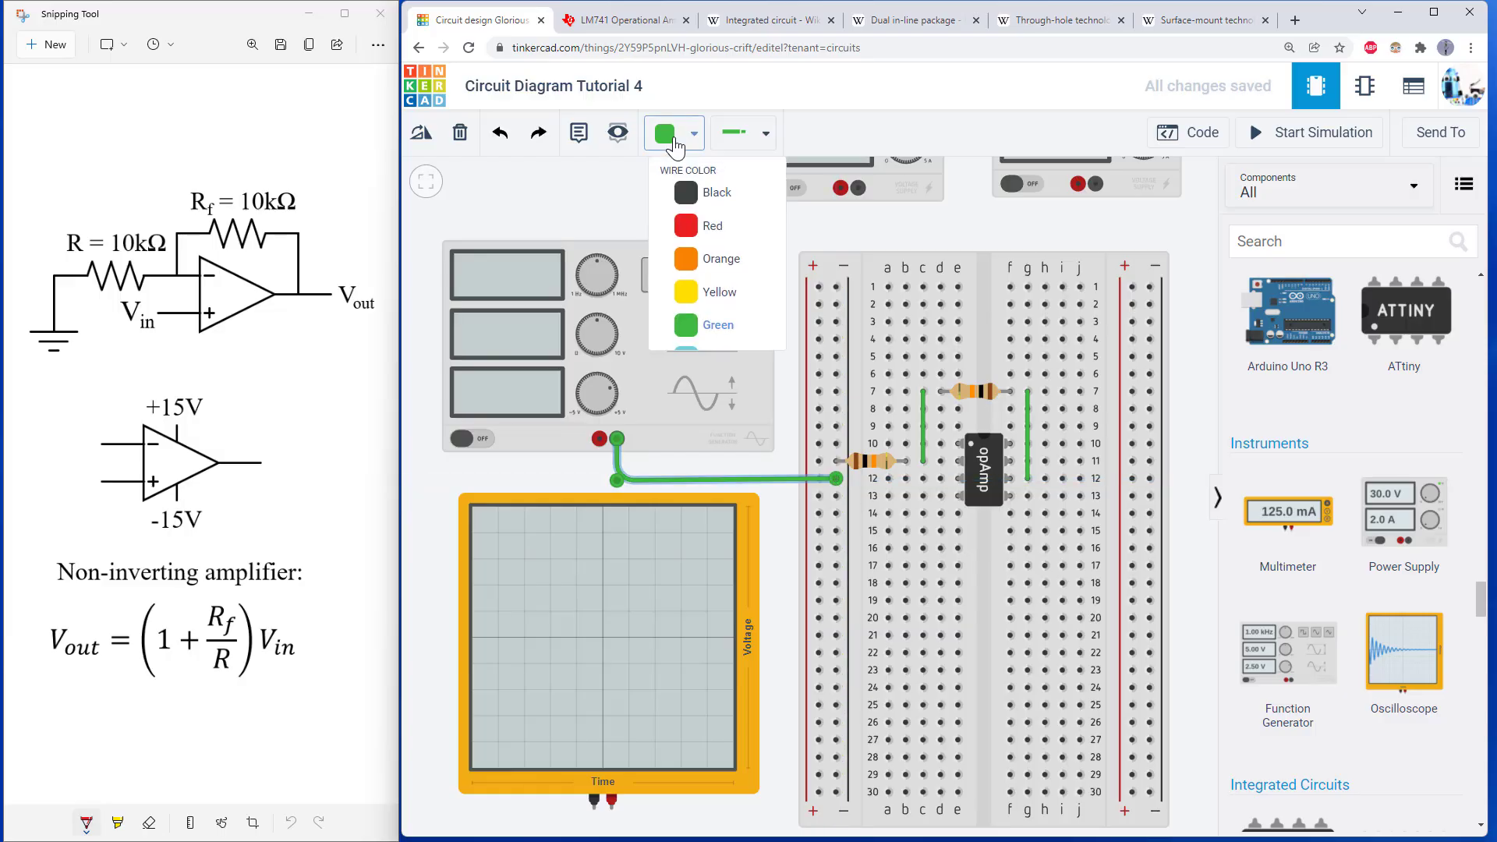
left_click(685, 194)
- Route the oscilloscope's negative probe wire under the scope to the left negative rail
left_click(595, 813)
left_click(594, 829)
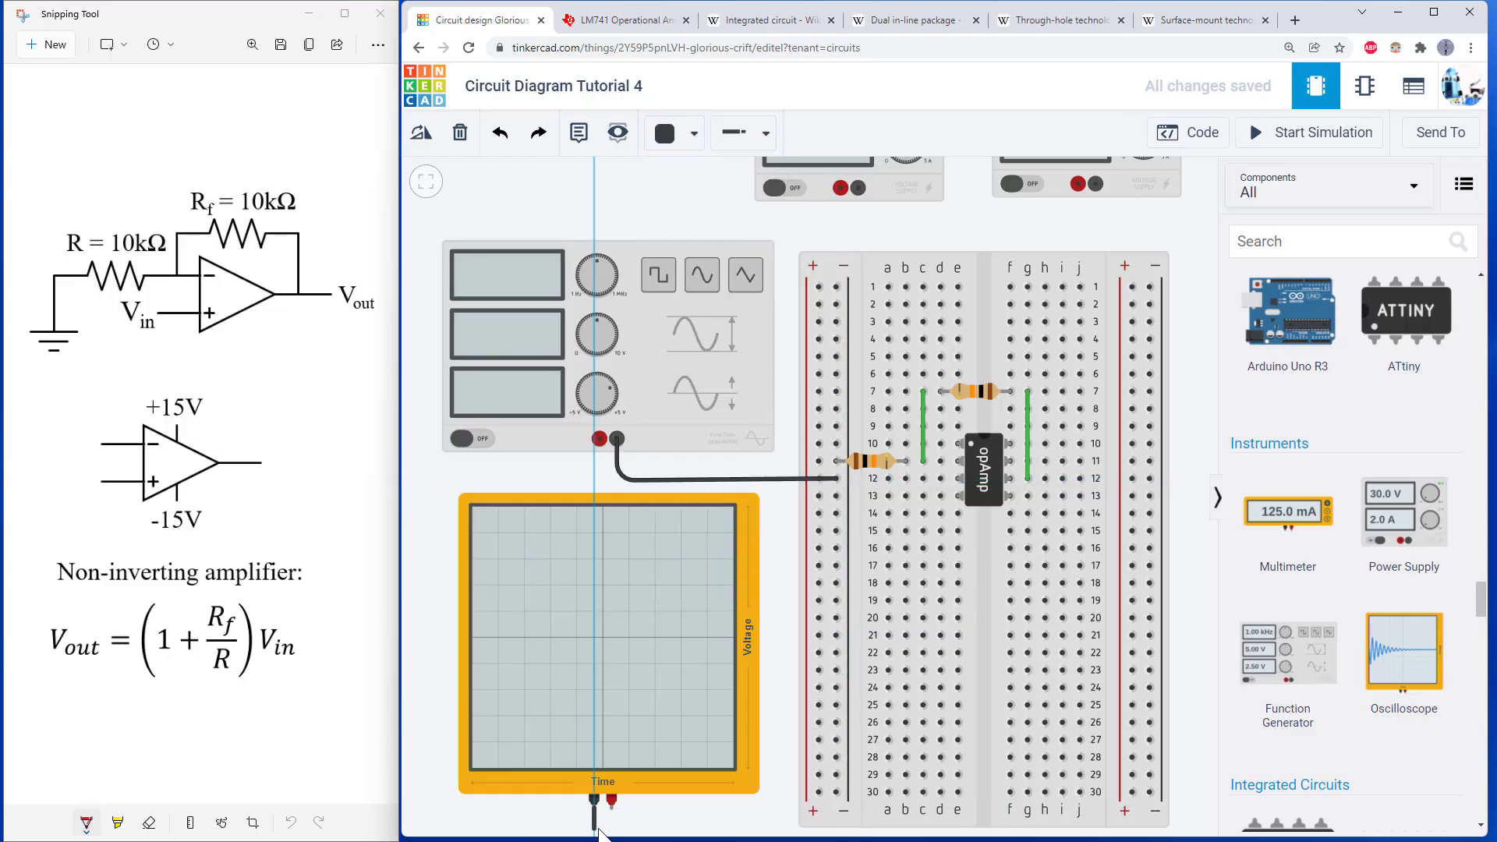
left_click(780, 829)
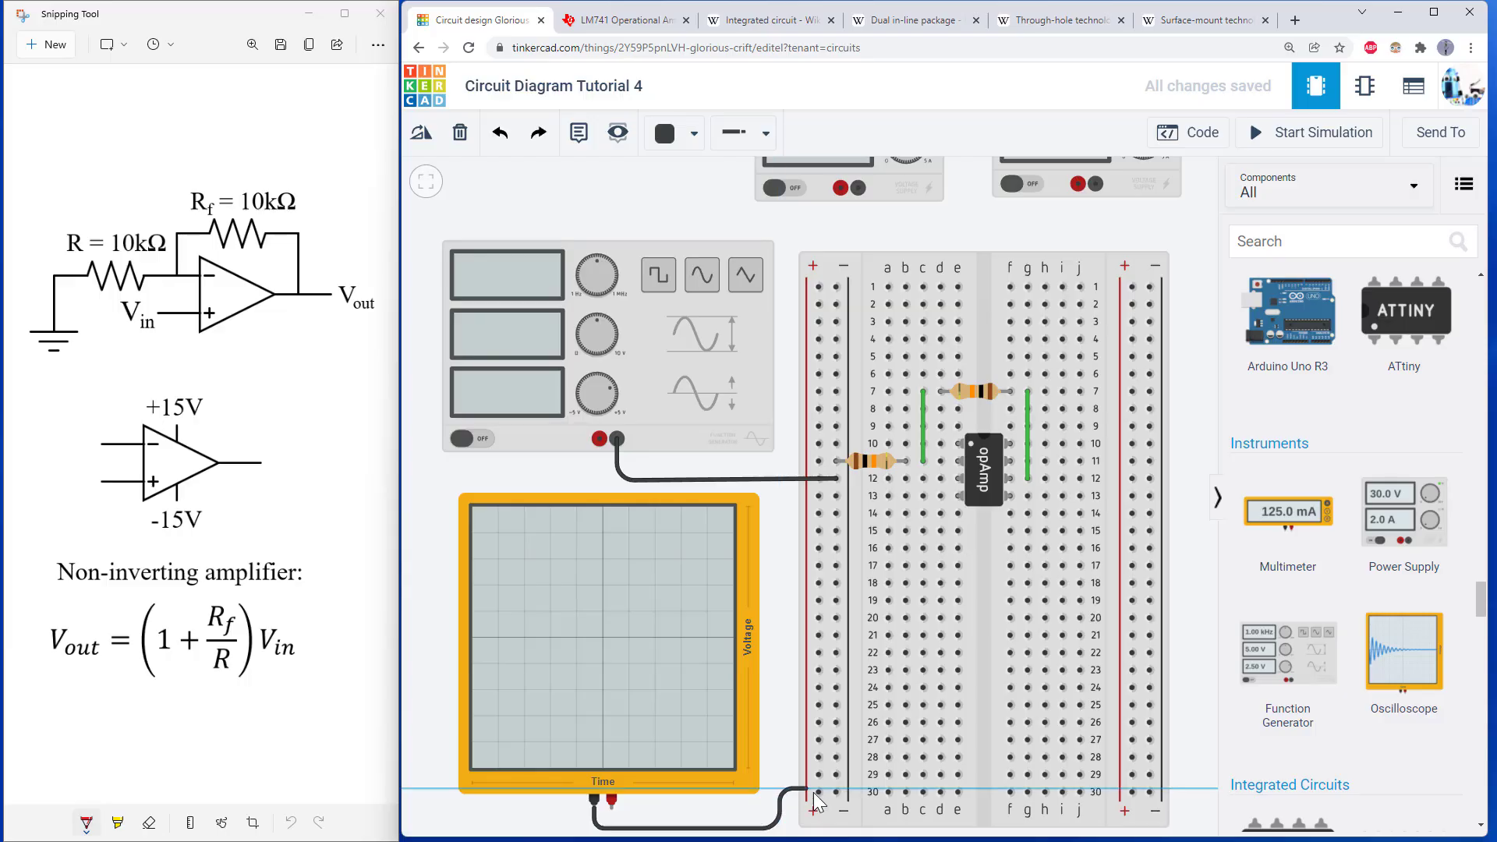
left_click(779, 789)
left_click(836, 793)
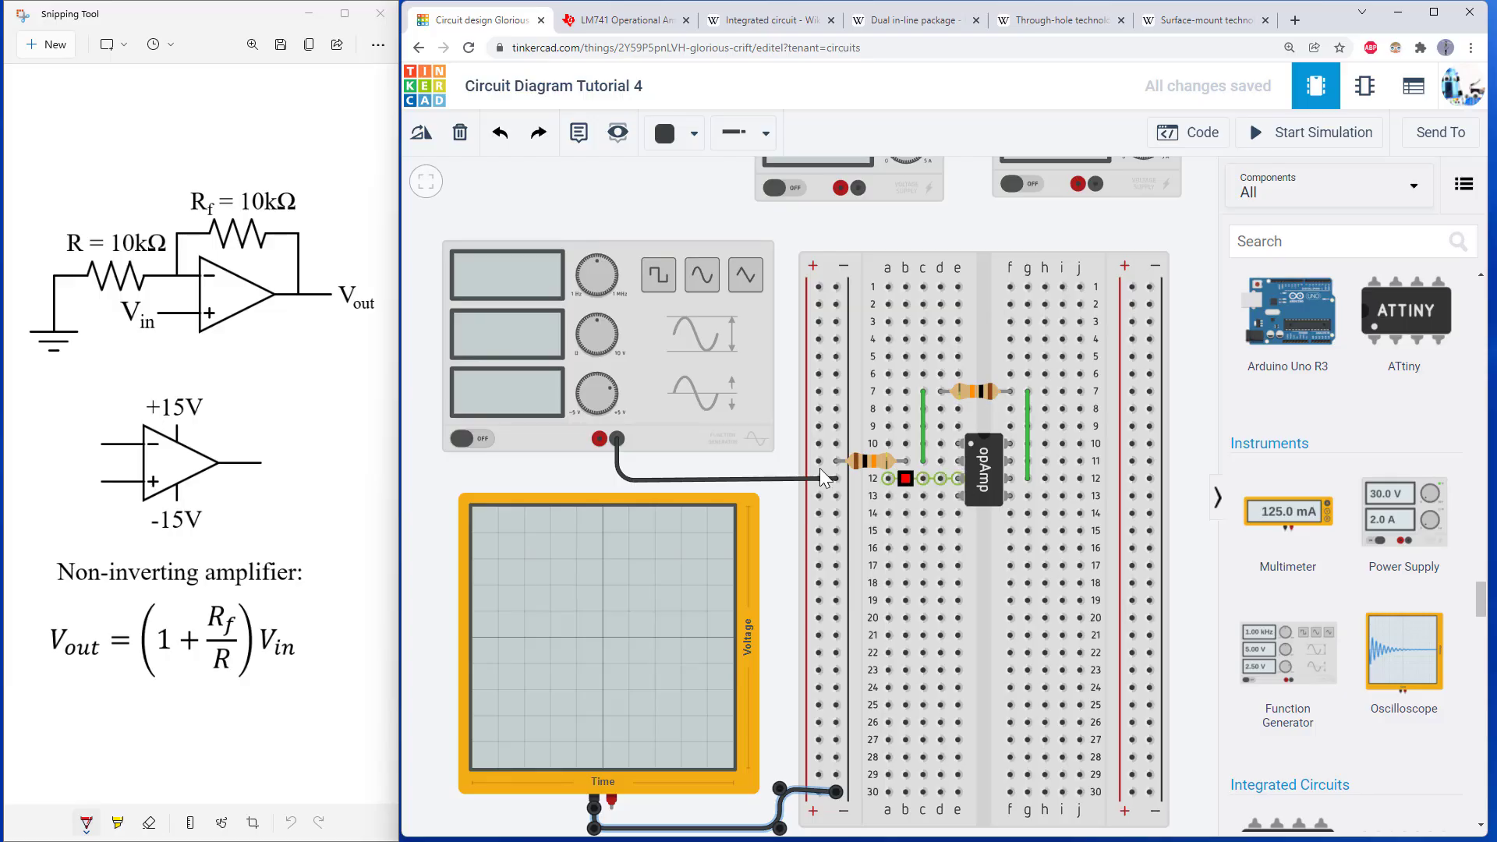
- Run a red wire from the function generator's positive terminal to hole a12
left_click(599, 440)
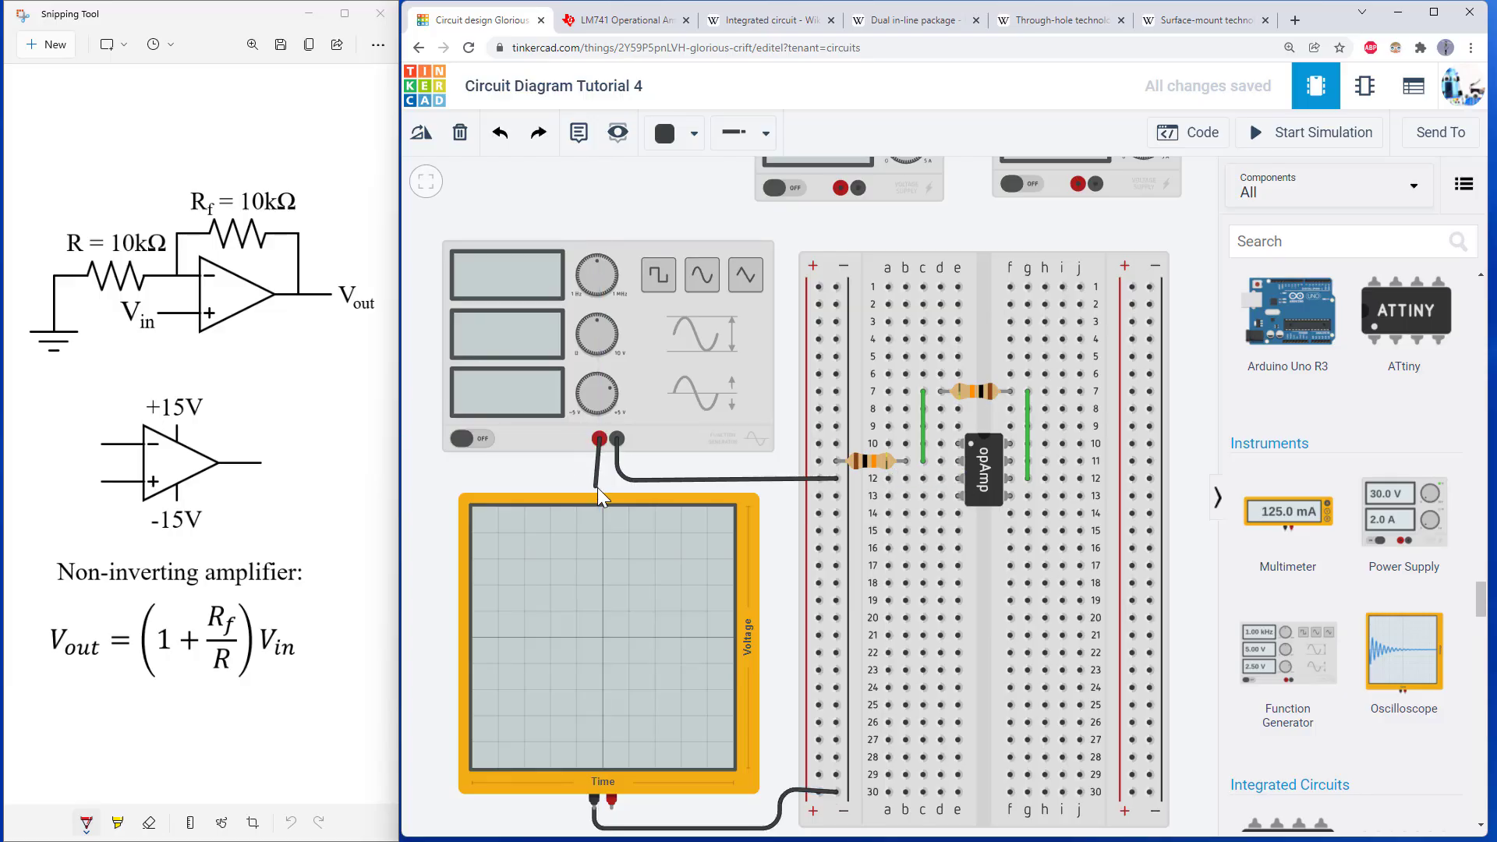
left_click(597, 488)
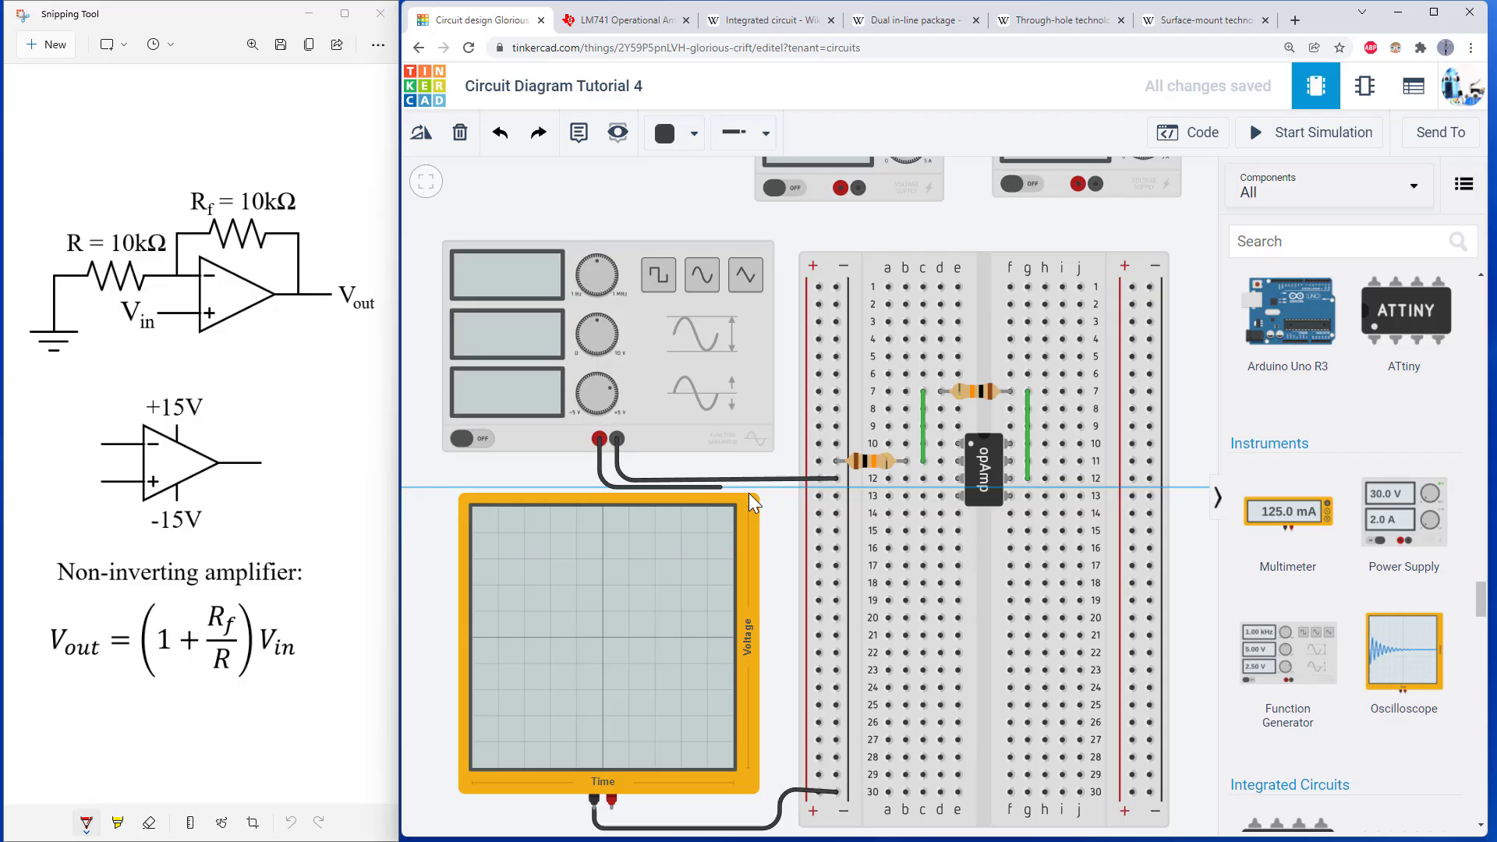
left_click(889, 478)
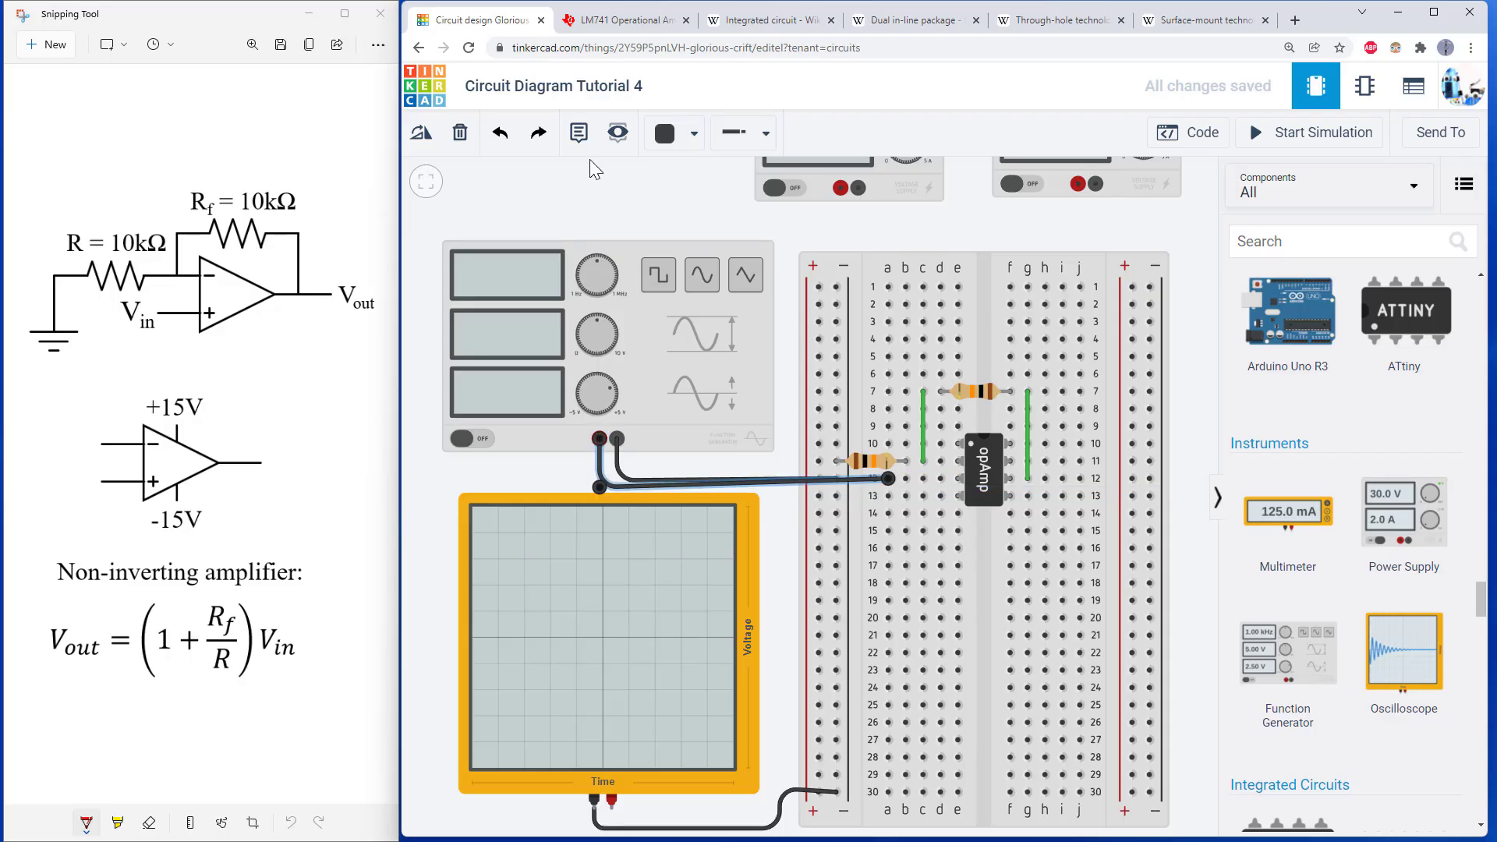
left_click(665, 133)
left_click(717, 232)
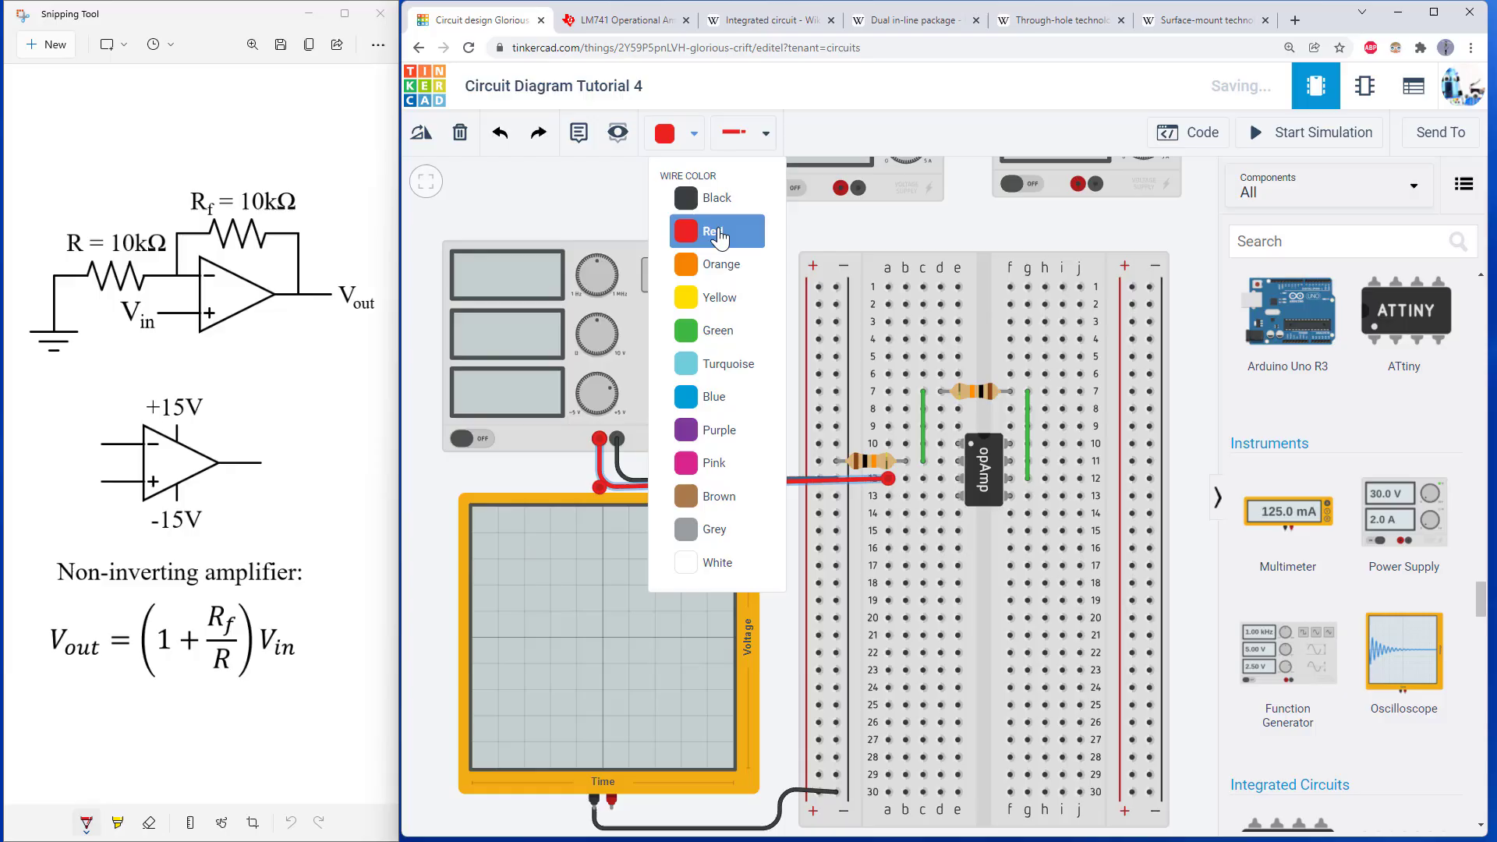
left_click(619, 192)
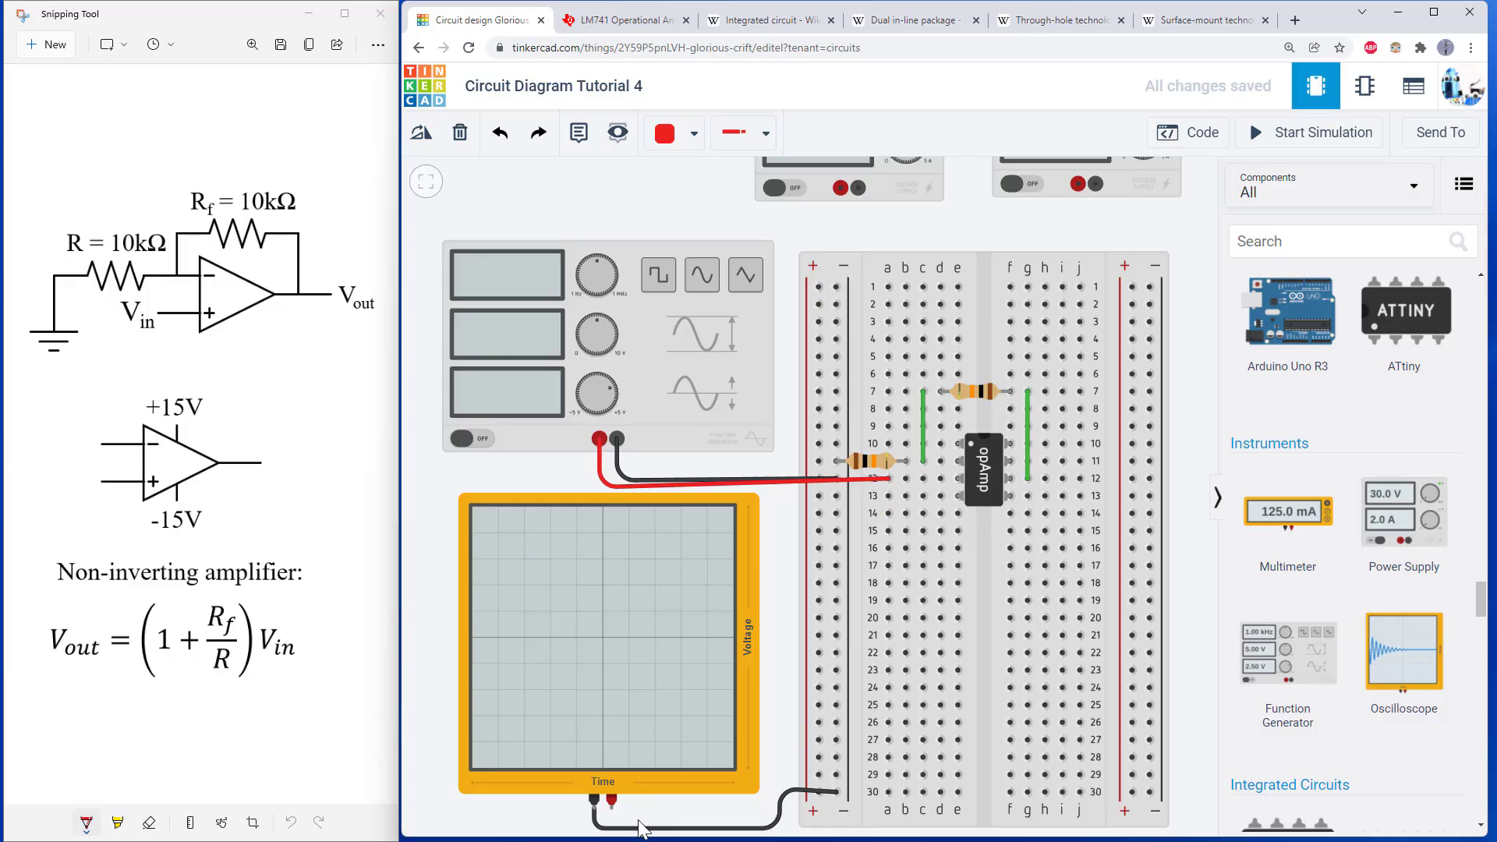
- Route a red wire from the oscilloscope's positive probe around to hole h12 at the op-amp output
left_click(611, 799)
left_click(762, 804)
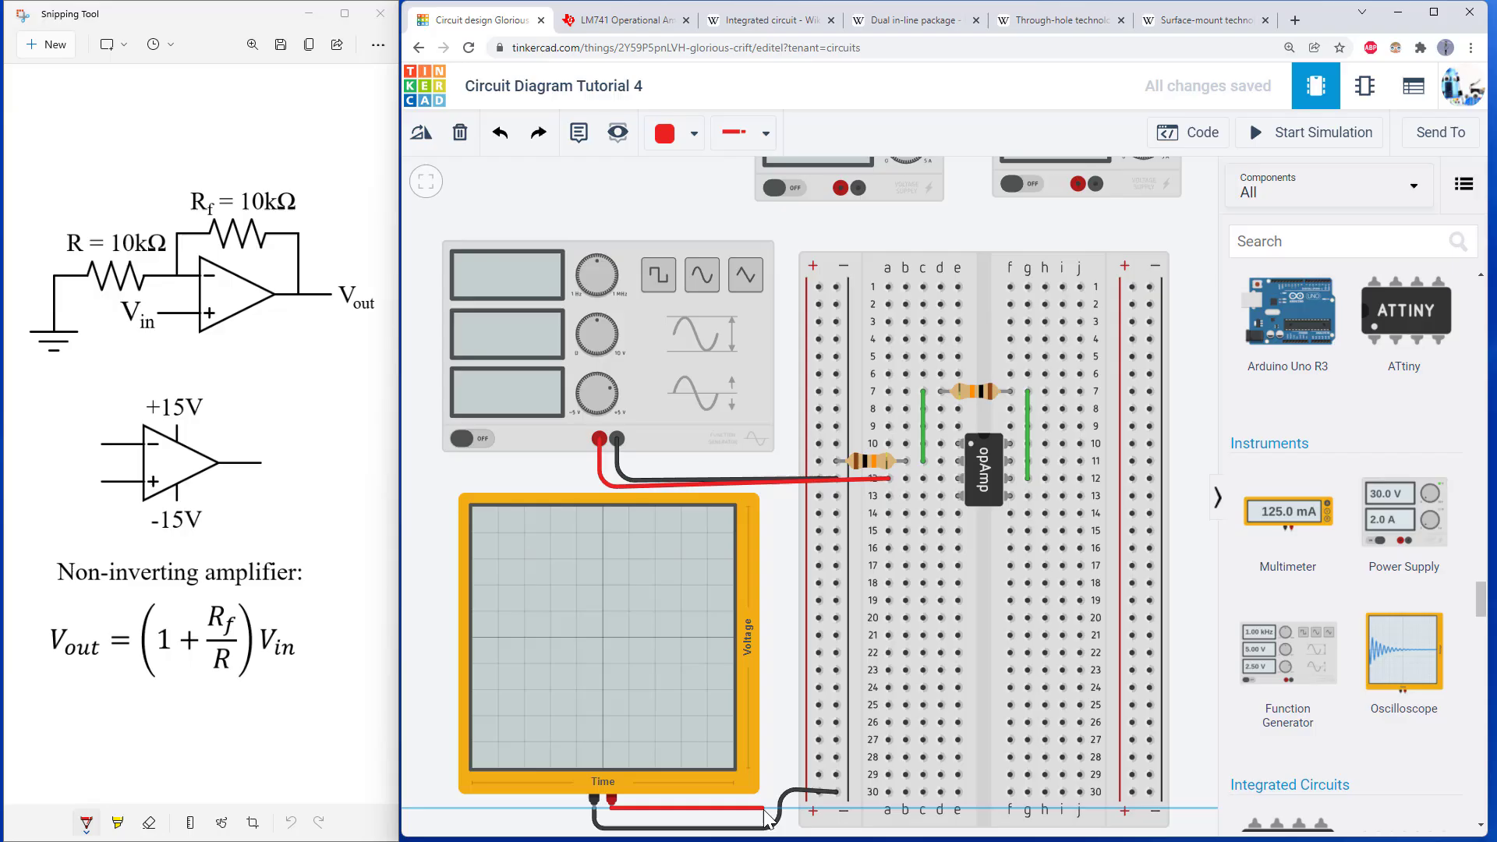
left_click(773, 679)
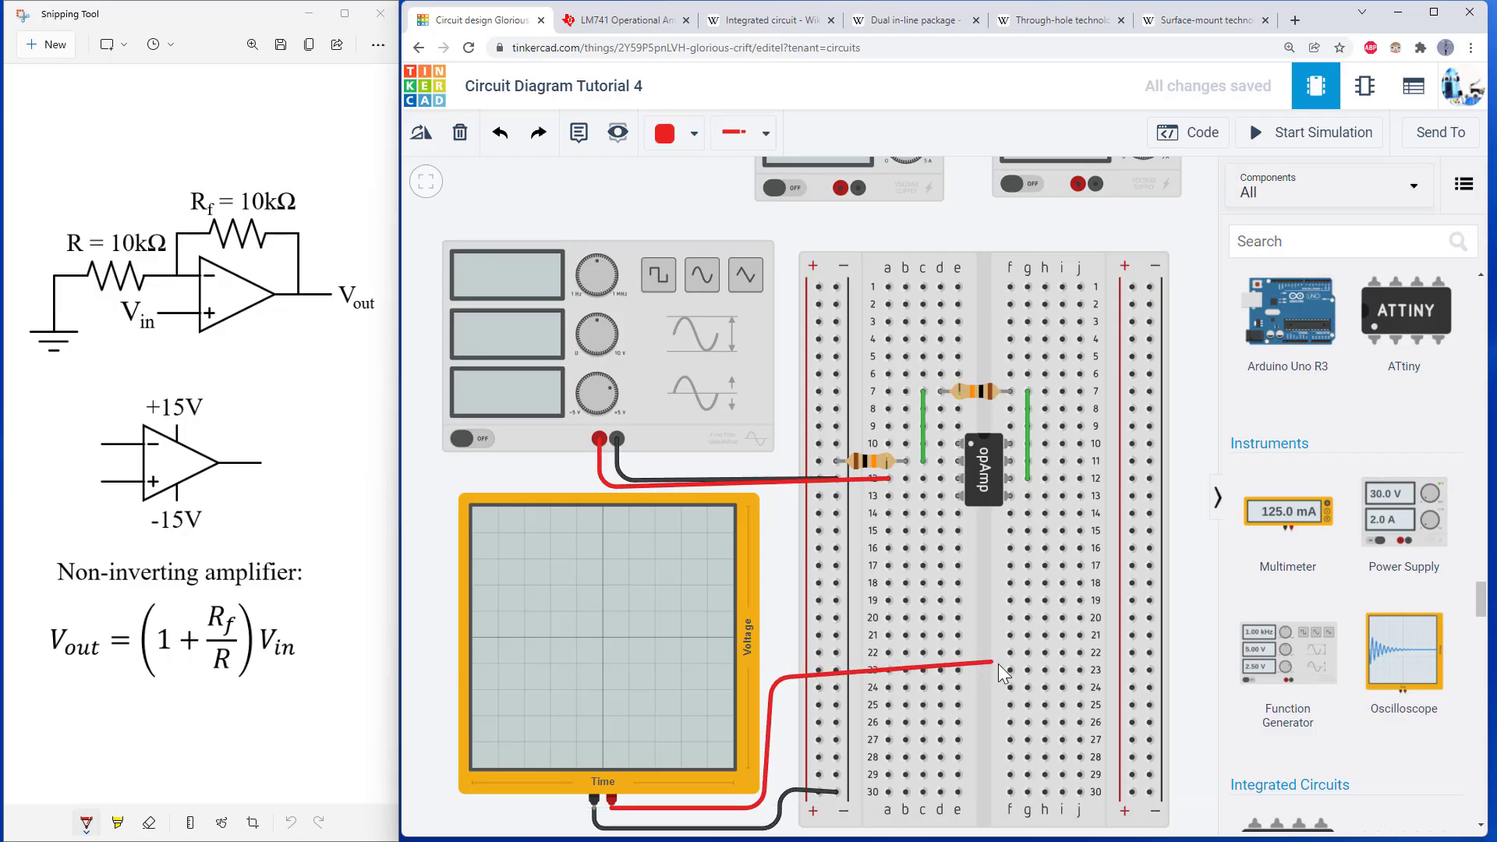
left_click(989, 672)
left_click(1046, 478)
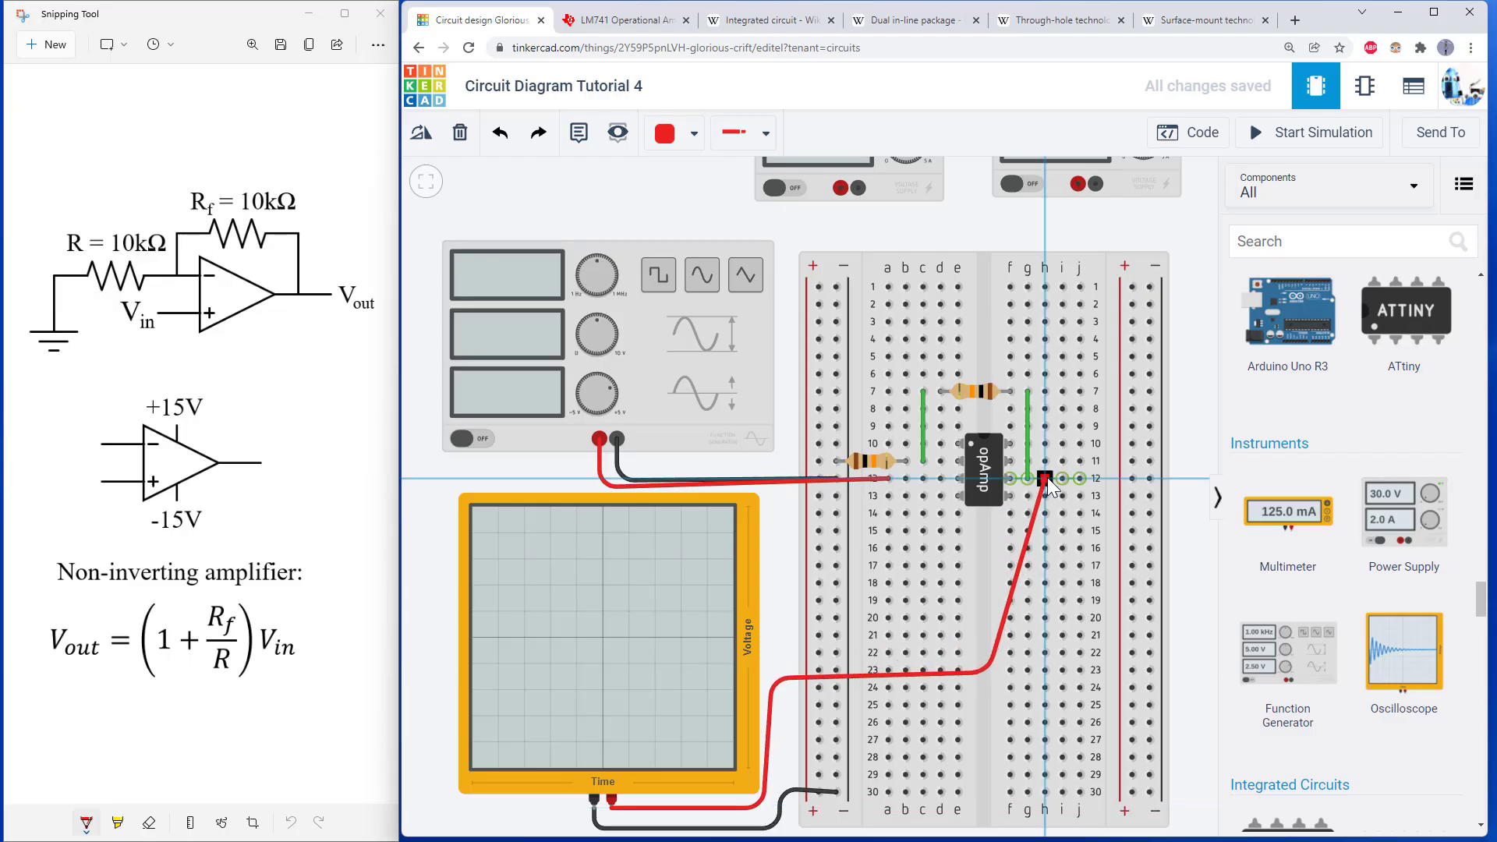
left_click(792, 542)
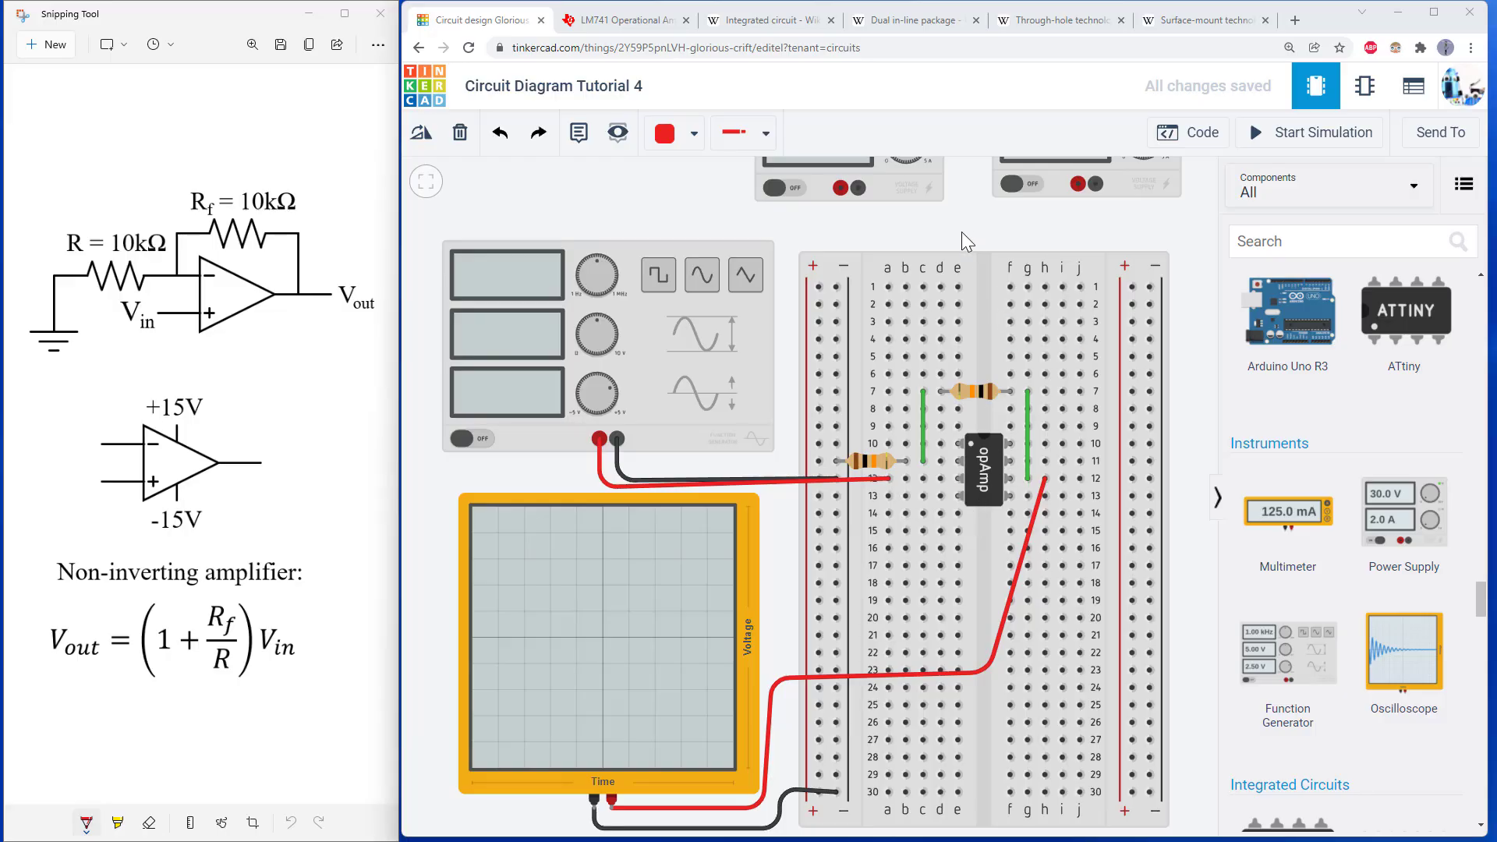
left_click_drag(961, 231, 910, 325)
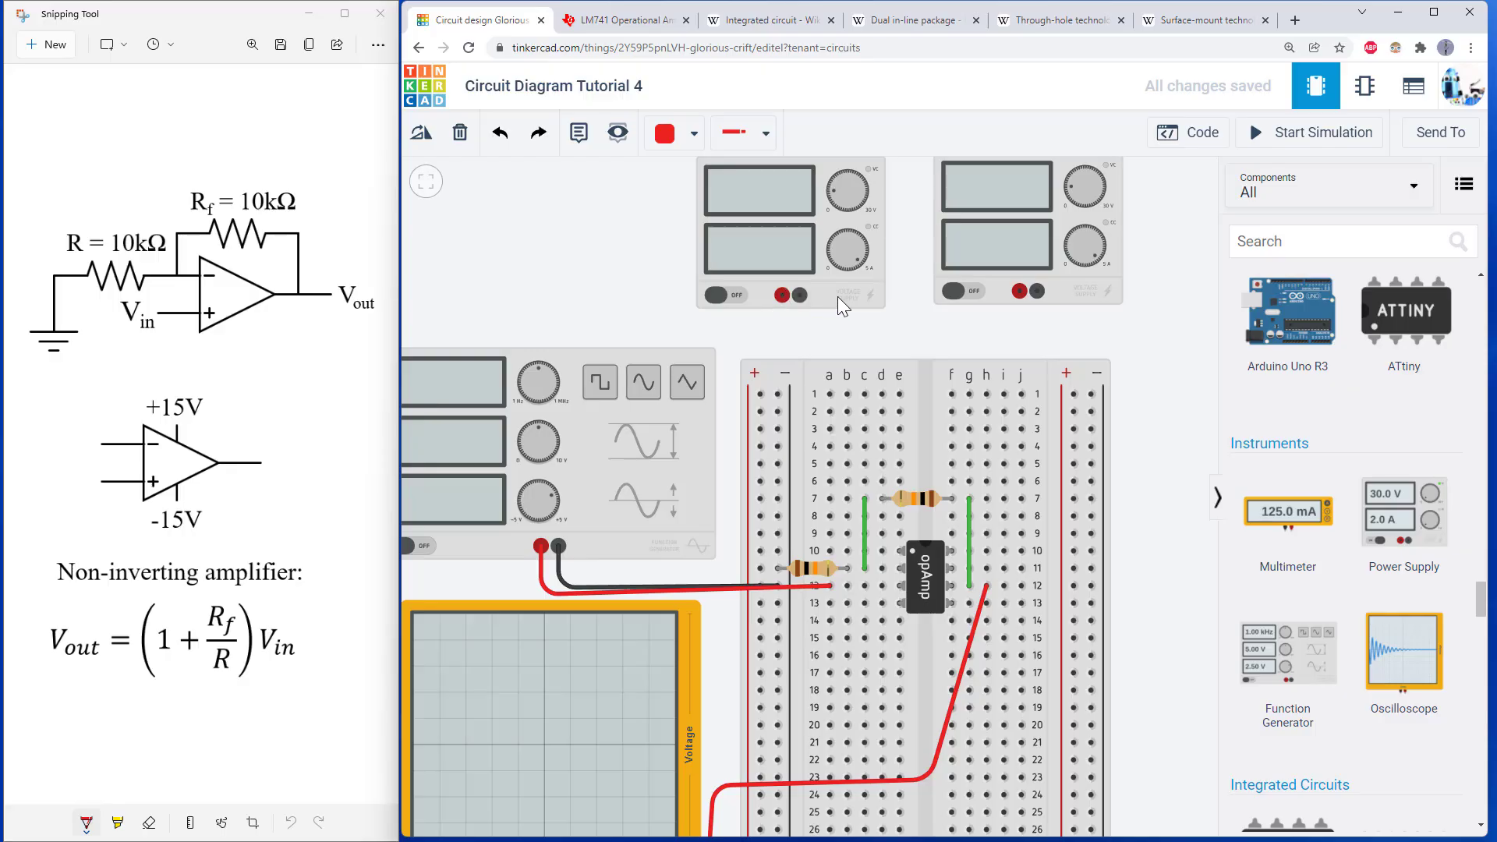
- Wire the first supply's negative terminal to the second supply's positive terminal
left_click_drag(917, 234, 909, 260)
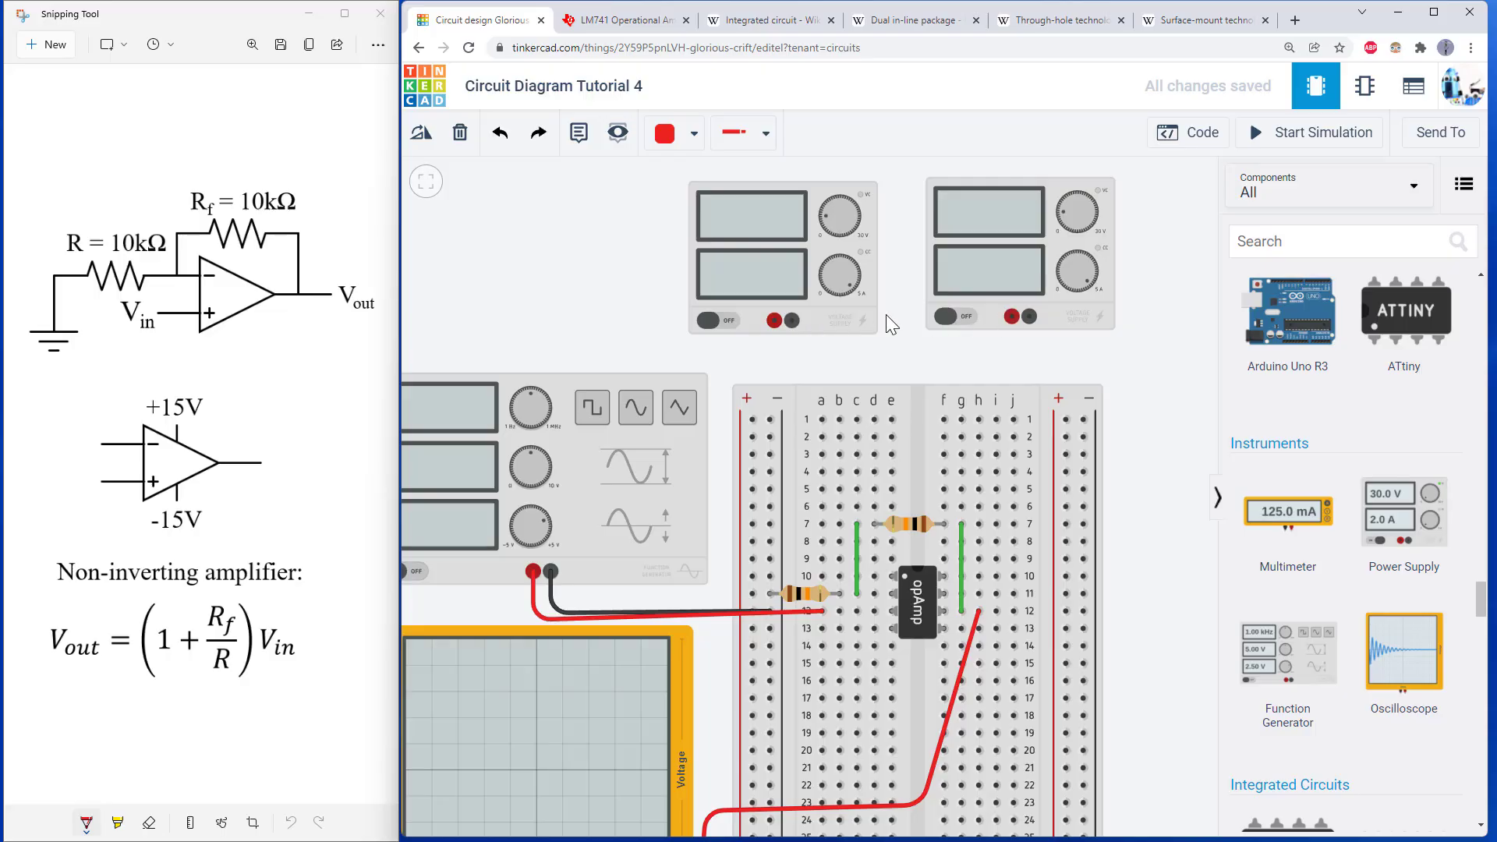
left_click(792, 320)
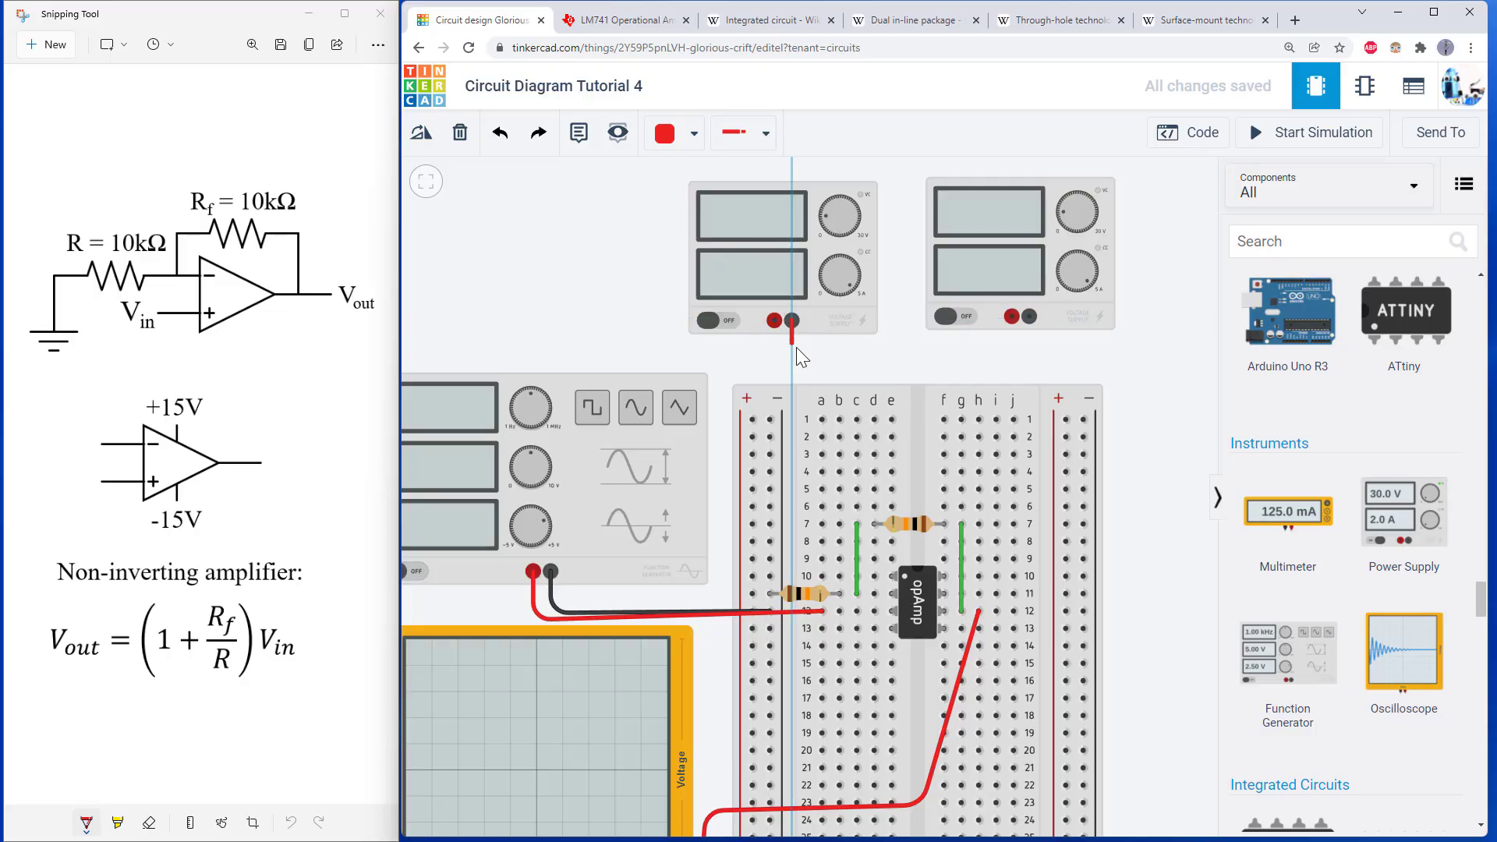
left_click(794, 351)
left_click(1011, 351)
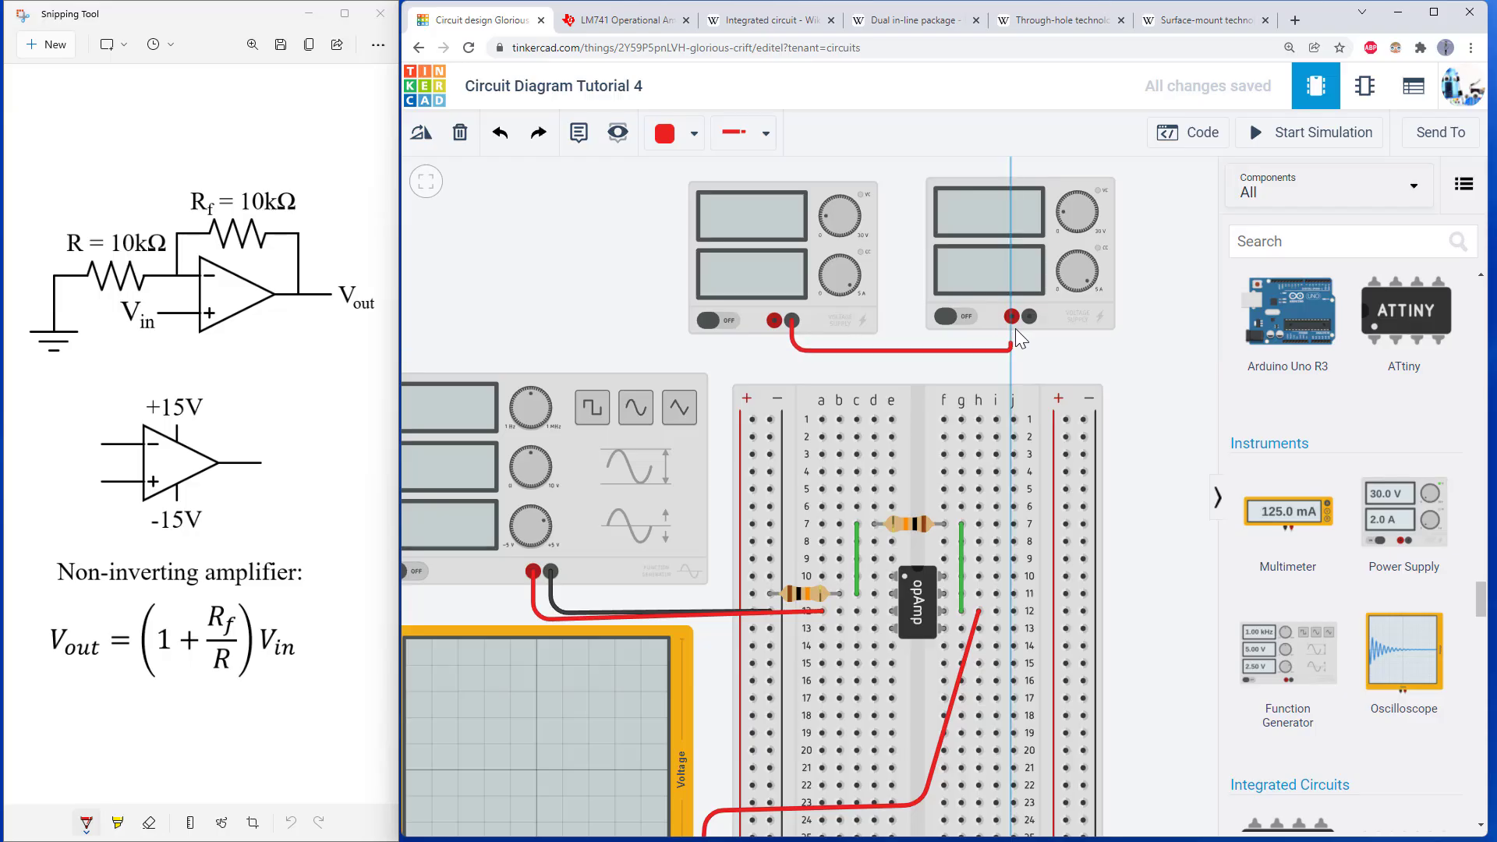
left_click(1012, 316)
left_click(670, 134)
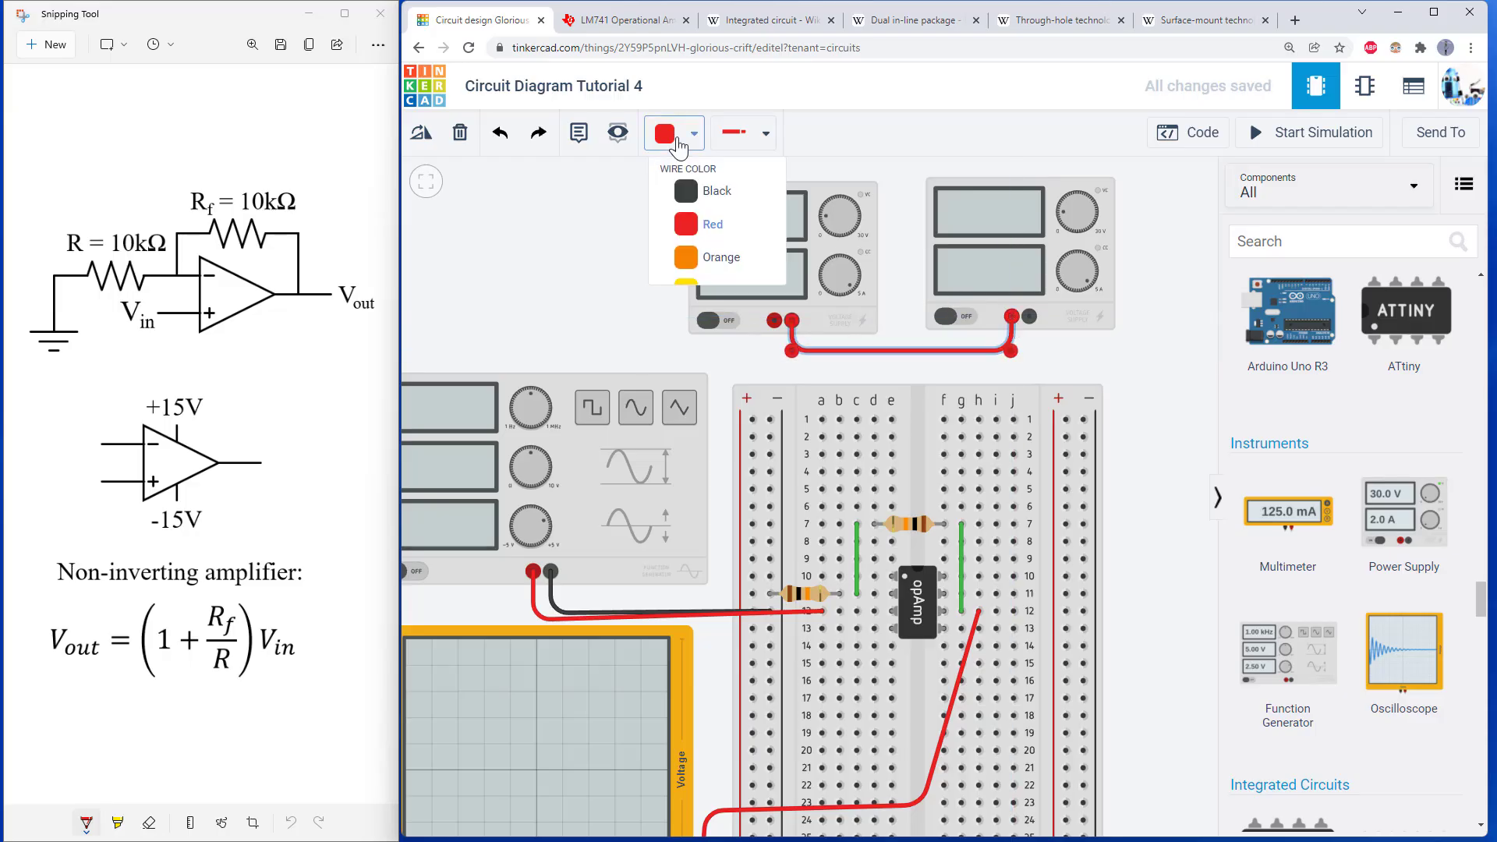
left_click(718, 398)
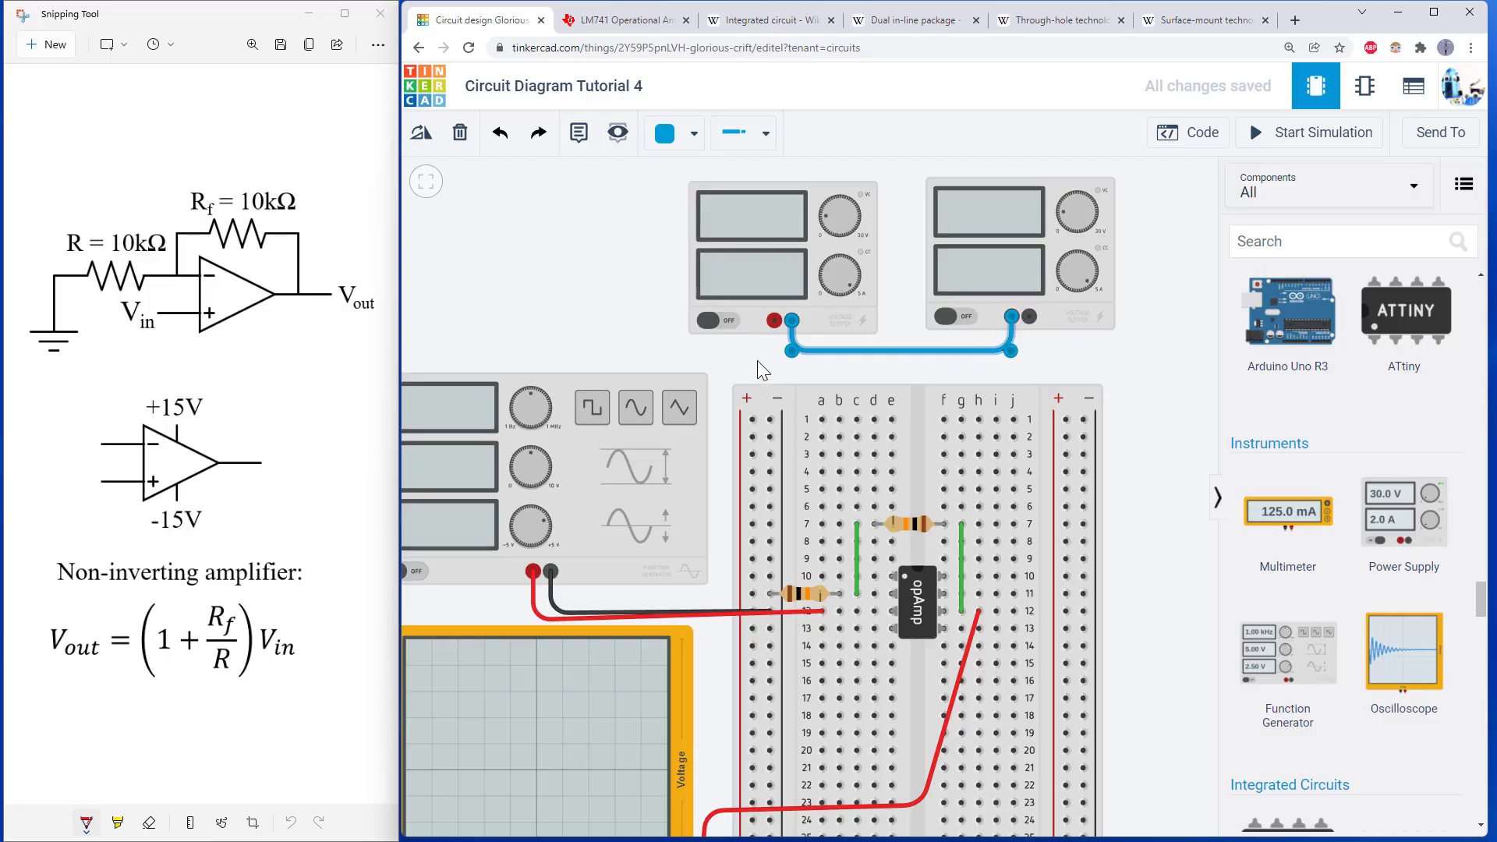
- Connect the left negative rail to the first supply's negative terminal and make both supply wires black
left_click(770, 419)
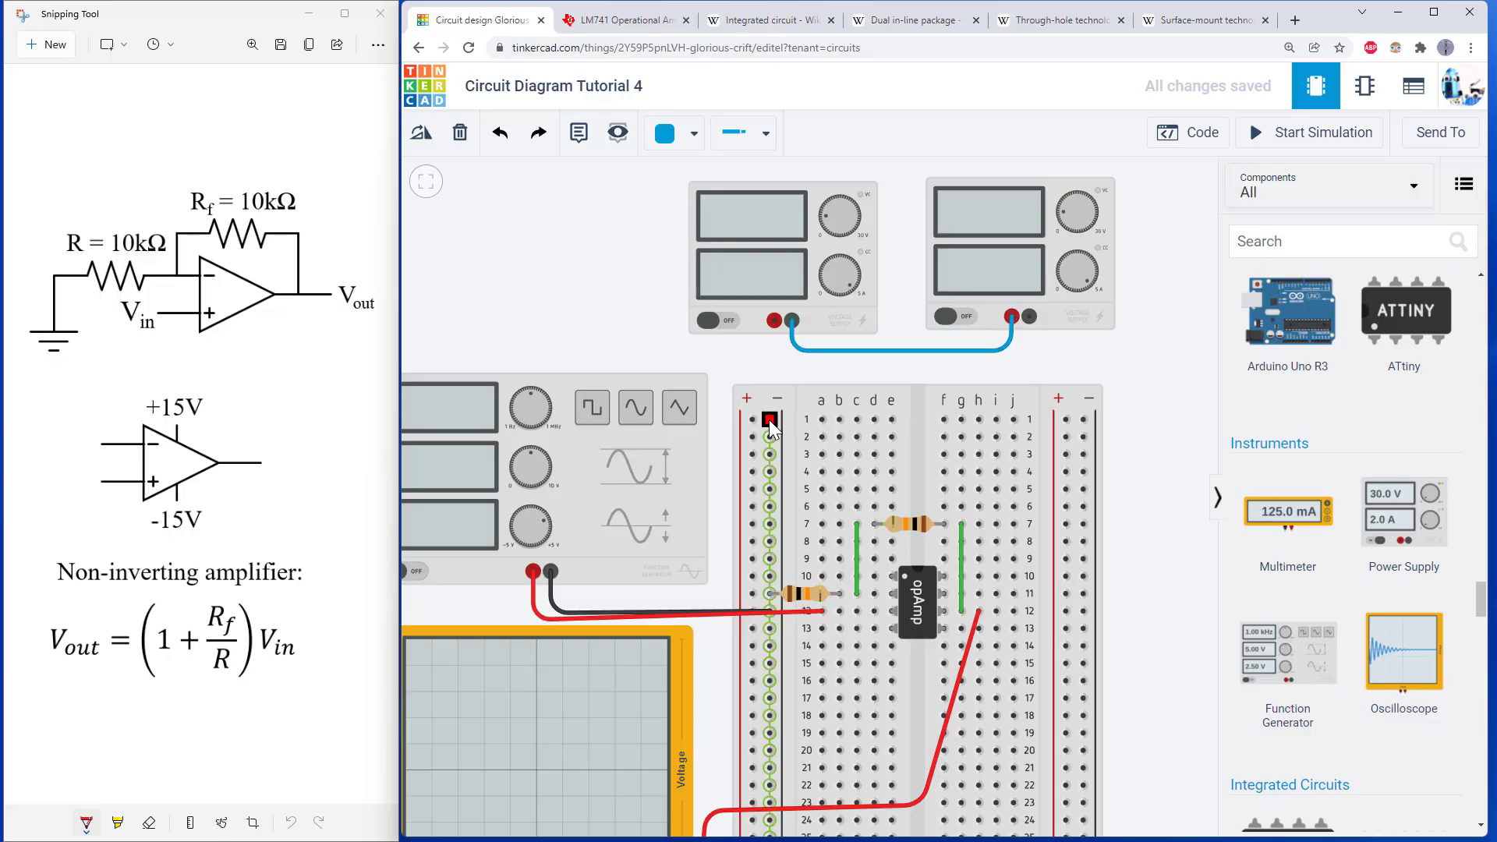
left_click(795, 399)
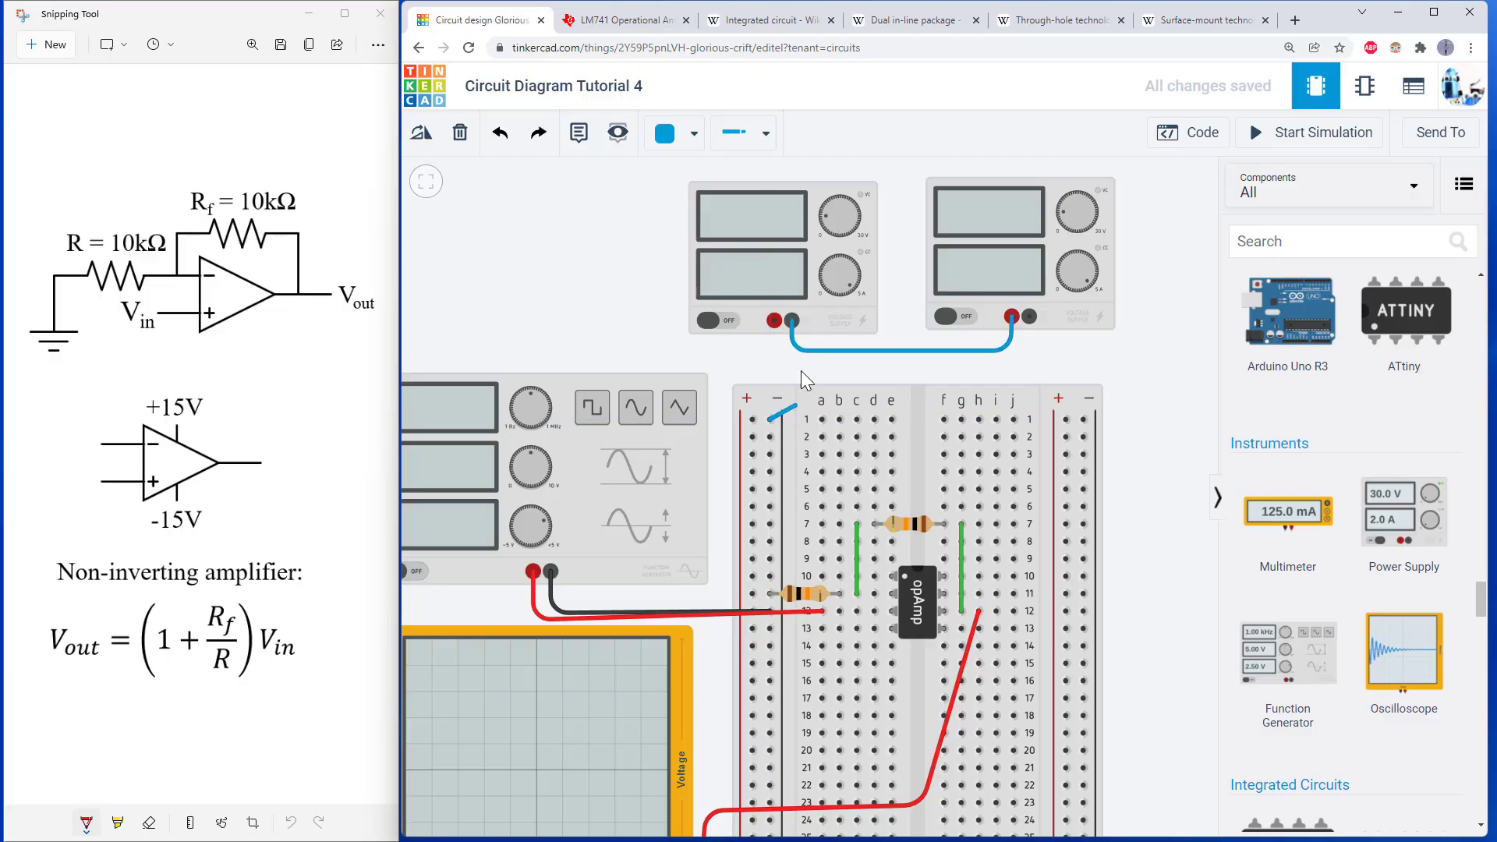
left_click(789, 321)
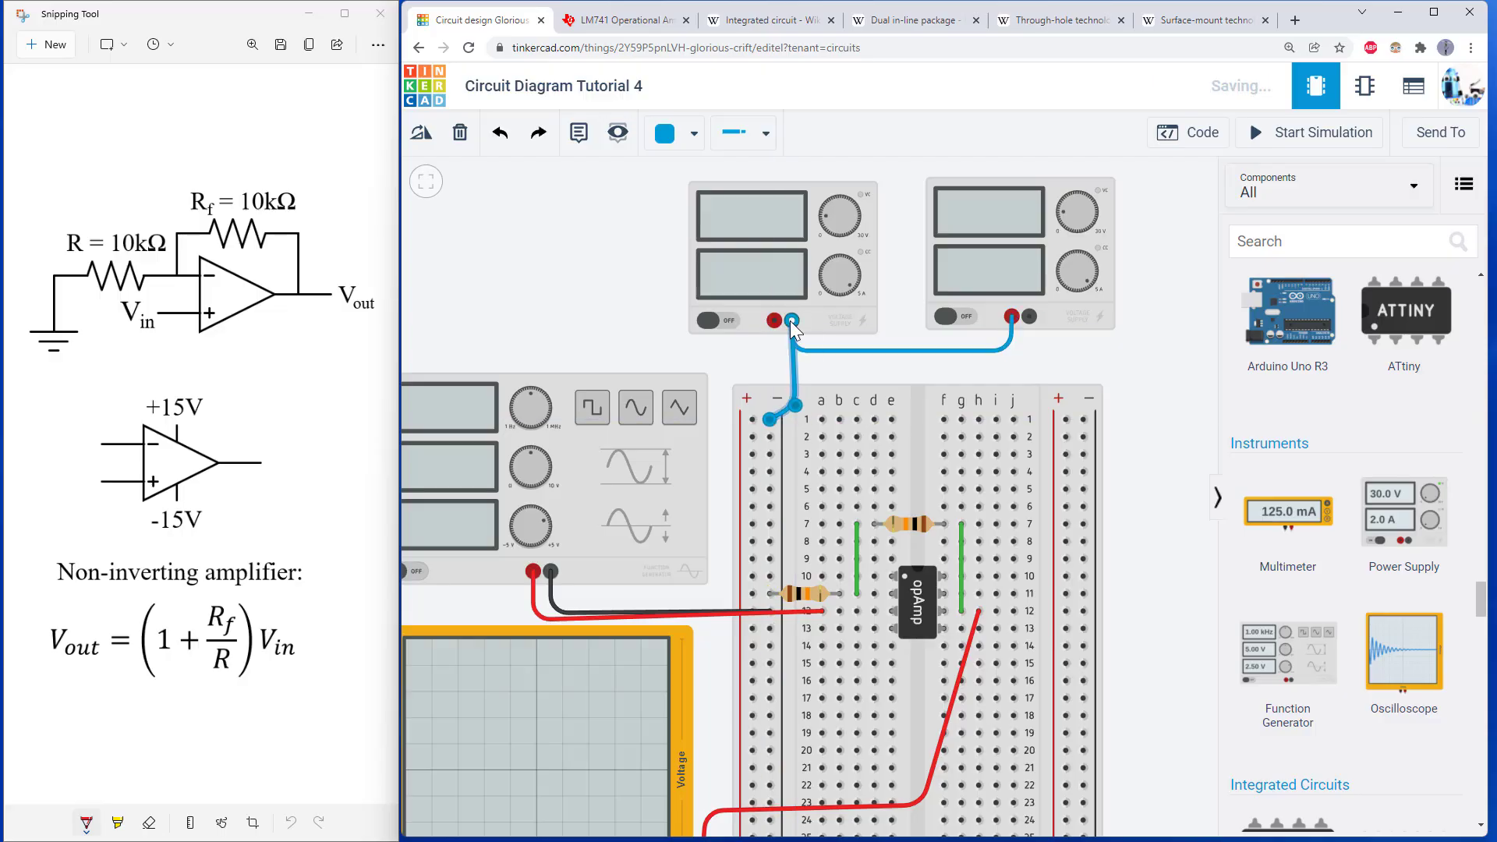
left_click(672, 150)
left_click(694, 197)
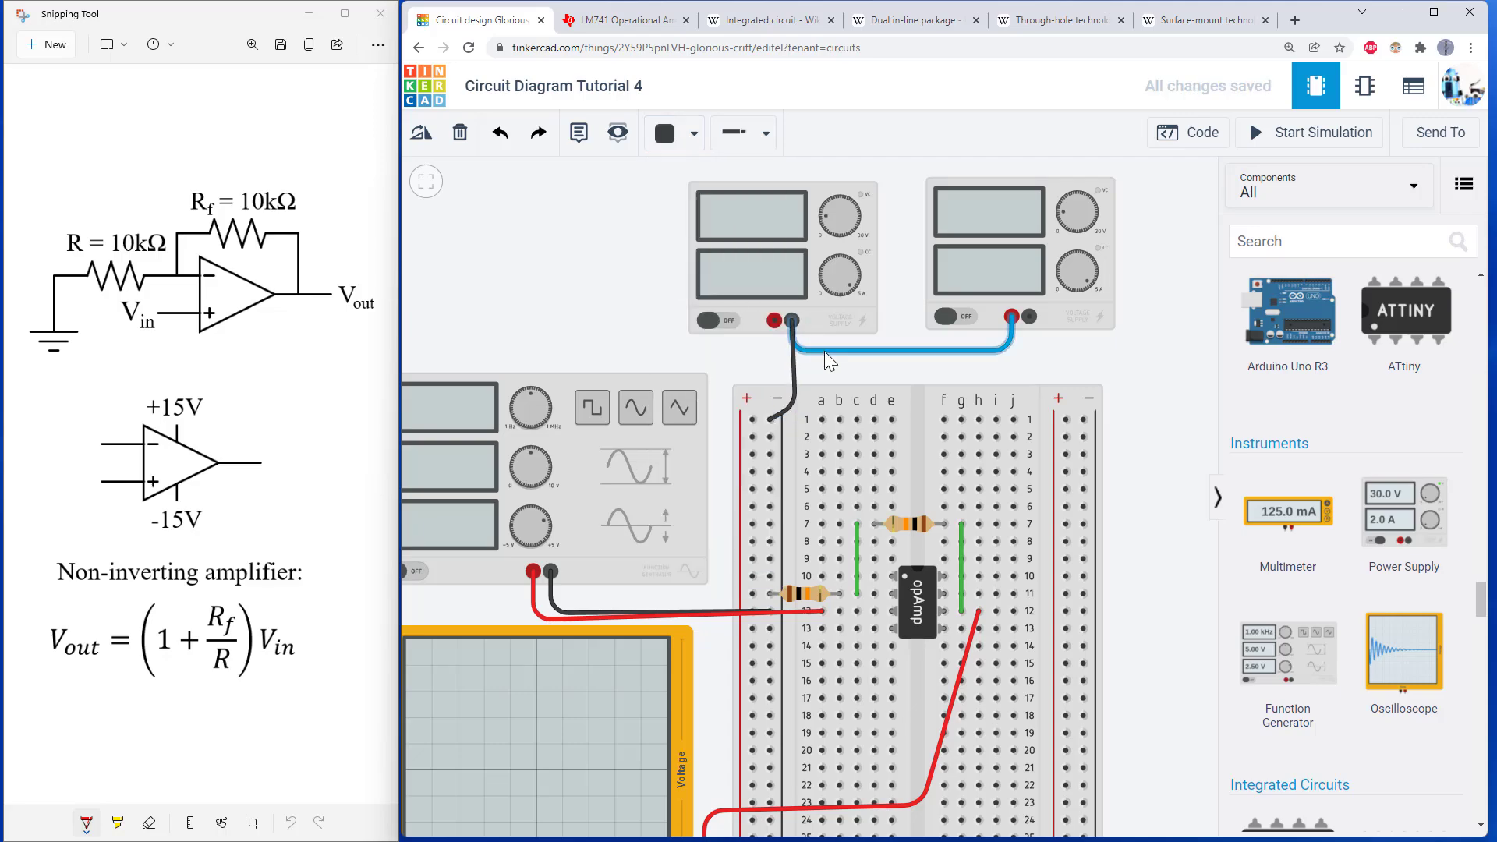
left_click(825, 351)
left_click(692, 133)
left_click(716, 196)
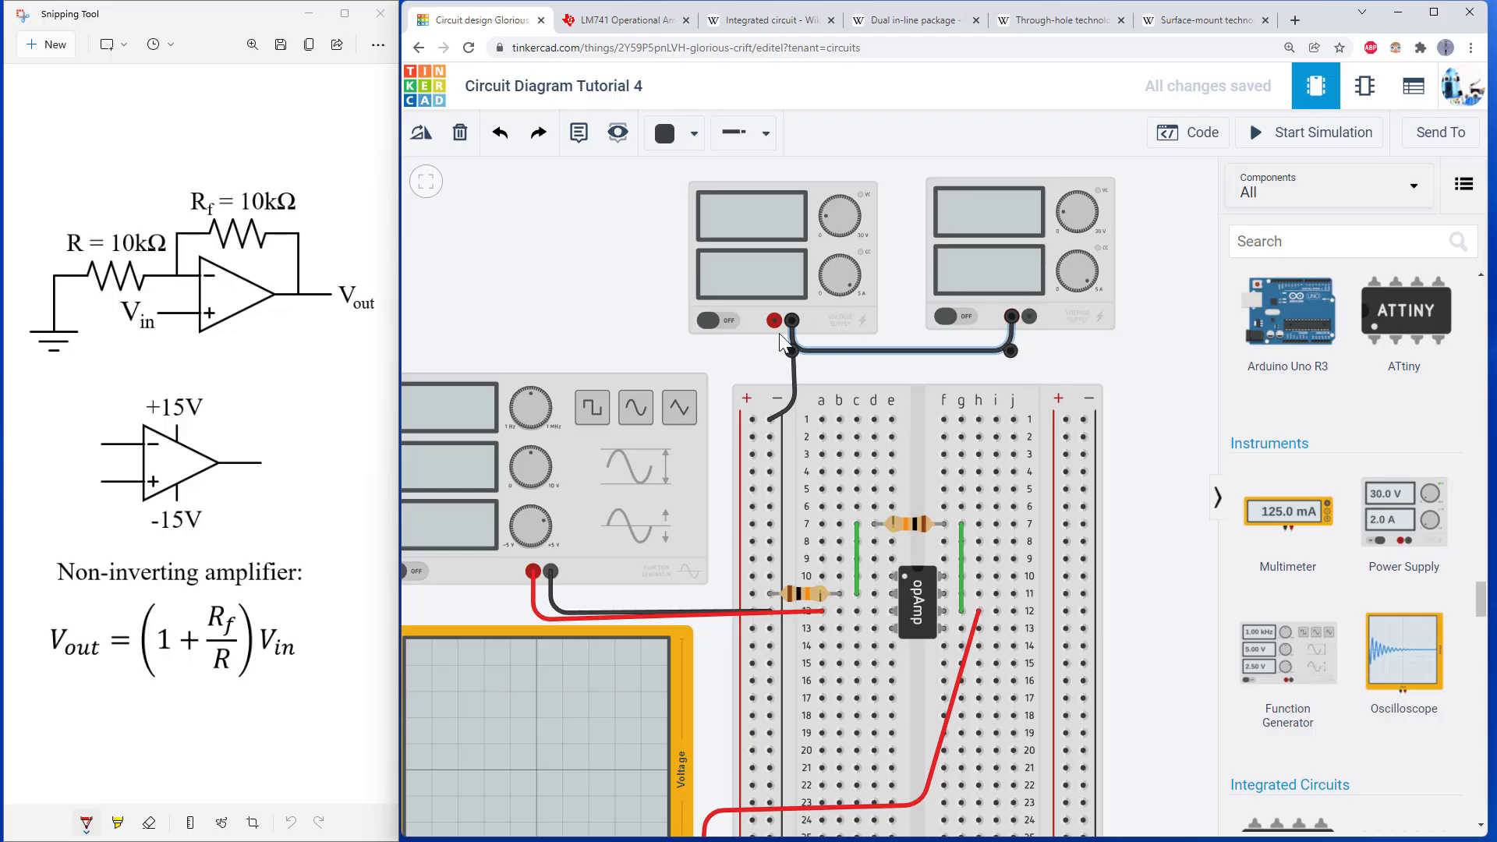
left_click_drag(738, 357, 745, 311)
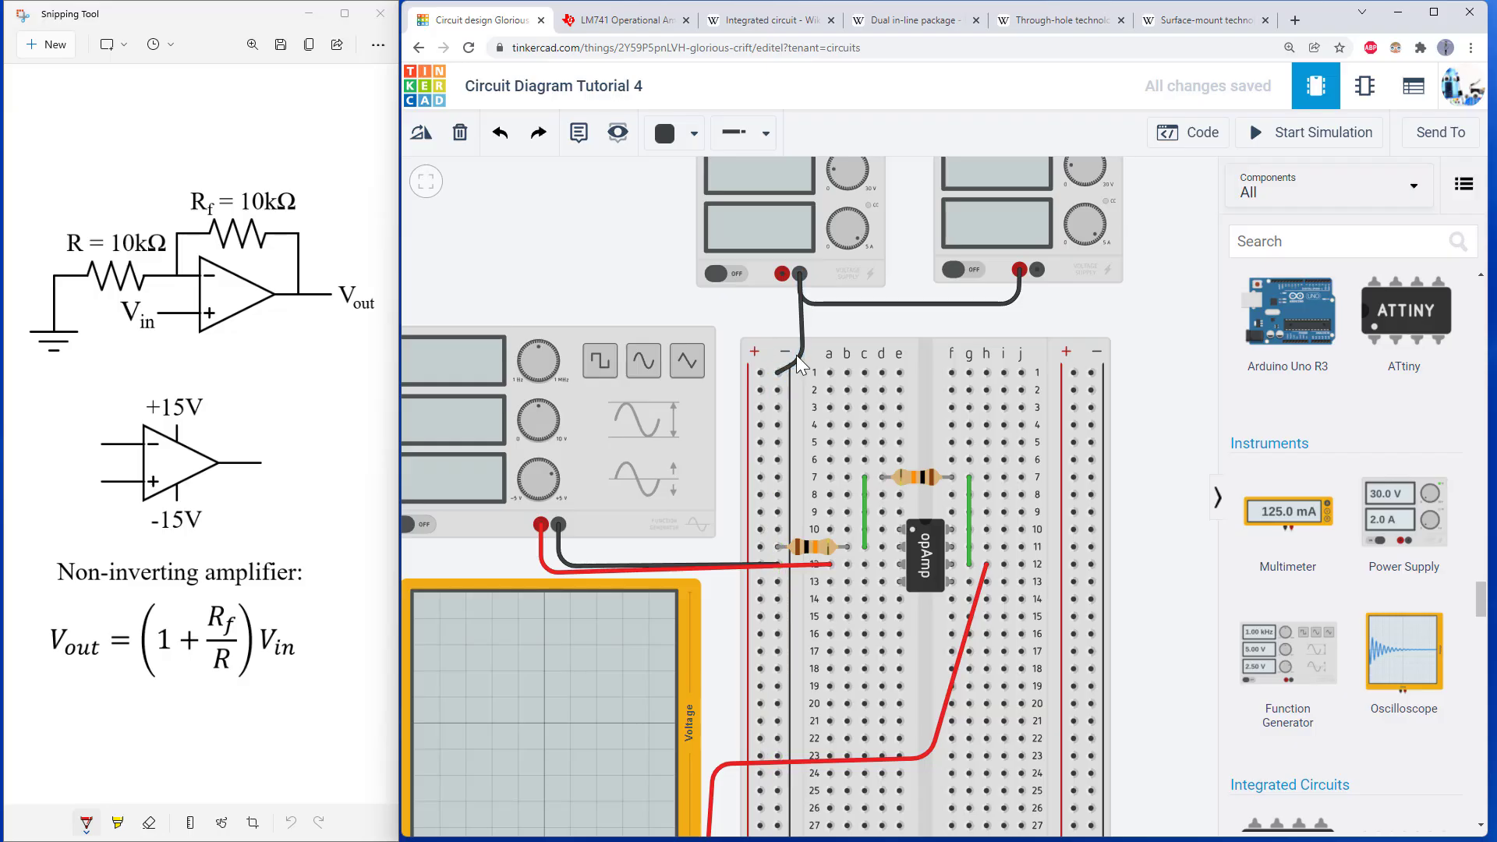
- Wire the second supply's negative terminal to the right negative rail in blue, discarding a trial rail-to-rail link
scroll(914, 424, "down", 2)
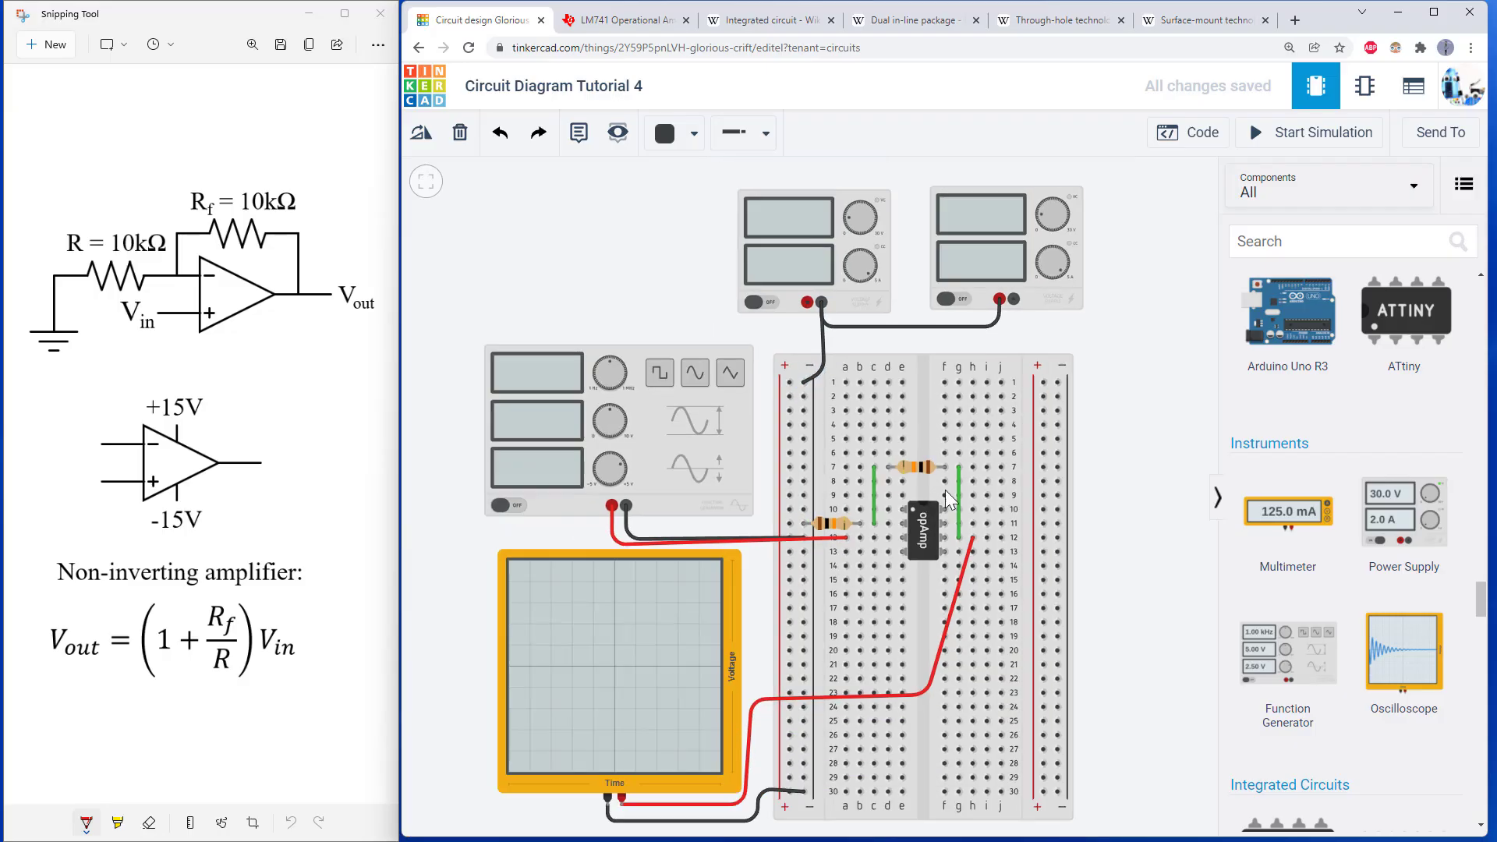
left_click(1012, 298)
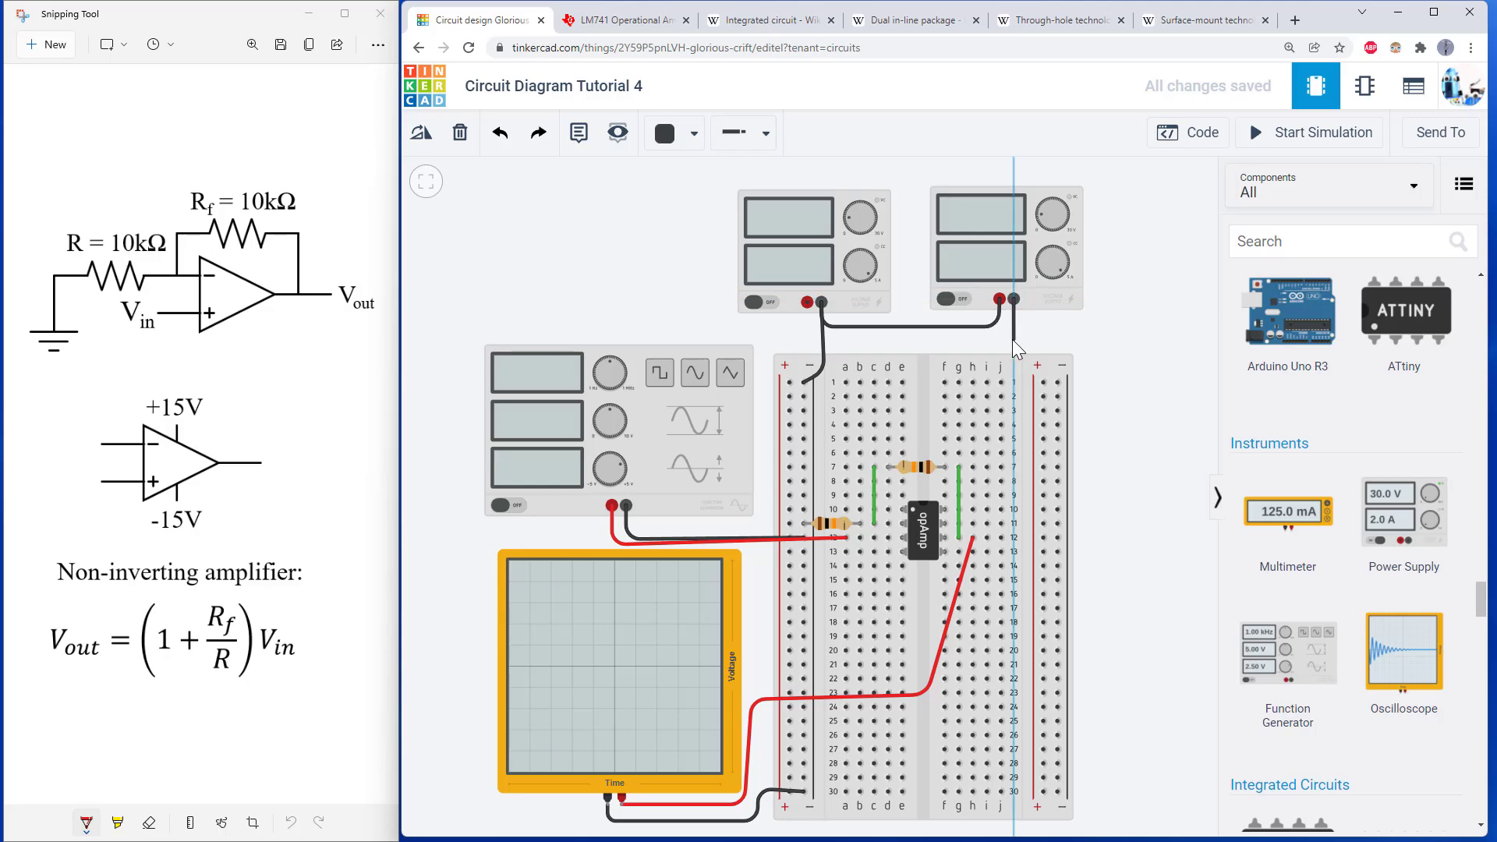
left_click(1059, 381)
left_click(693, 142)
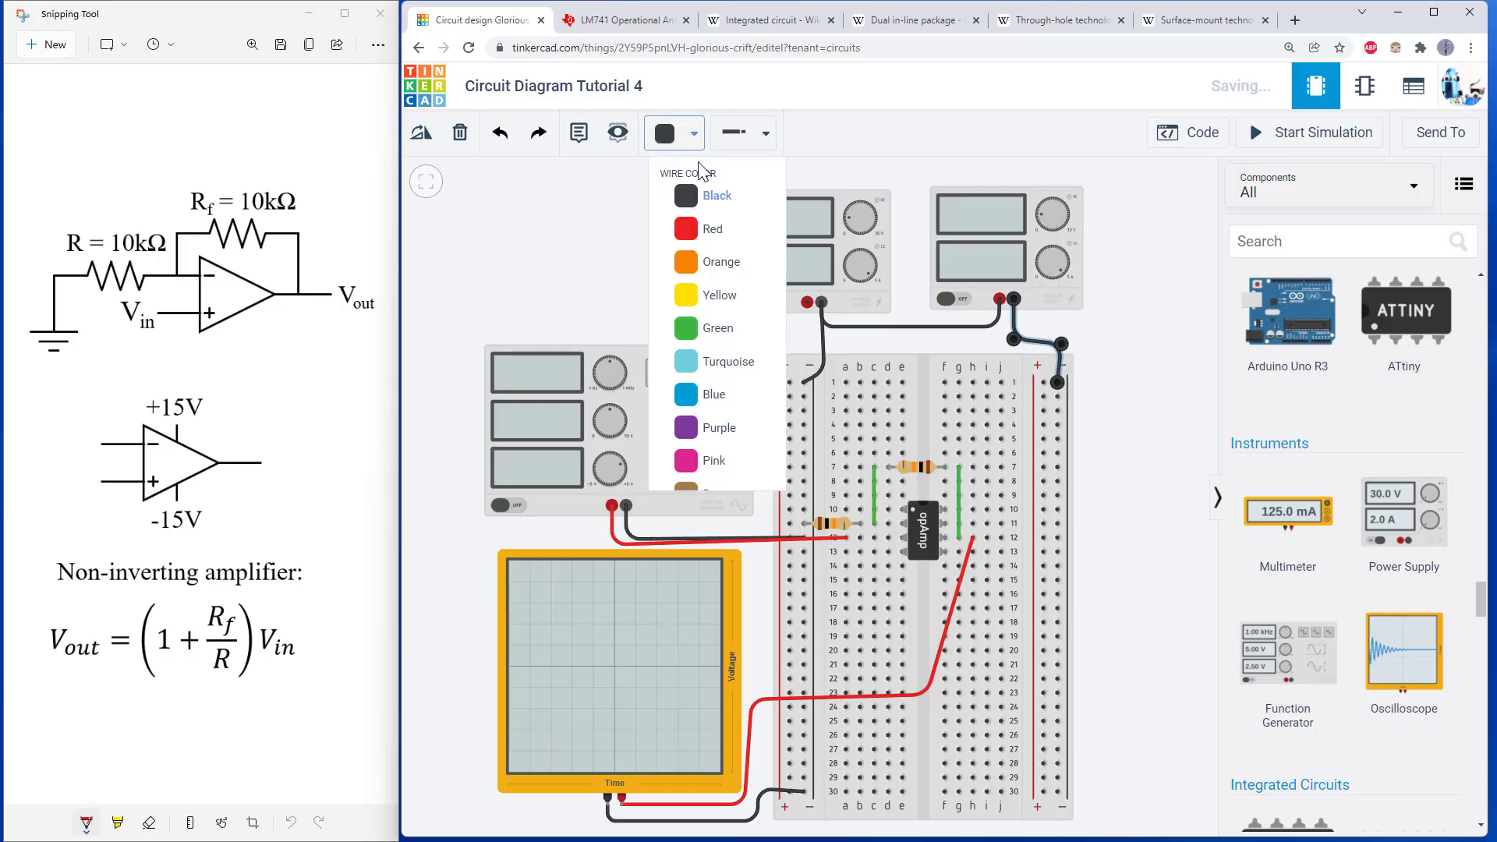
left_click(717, 390)
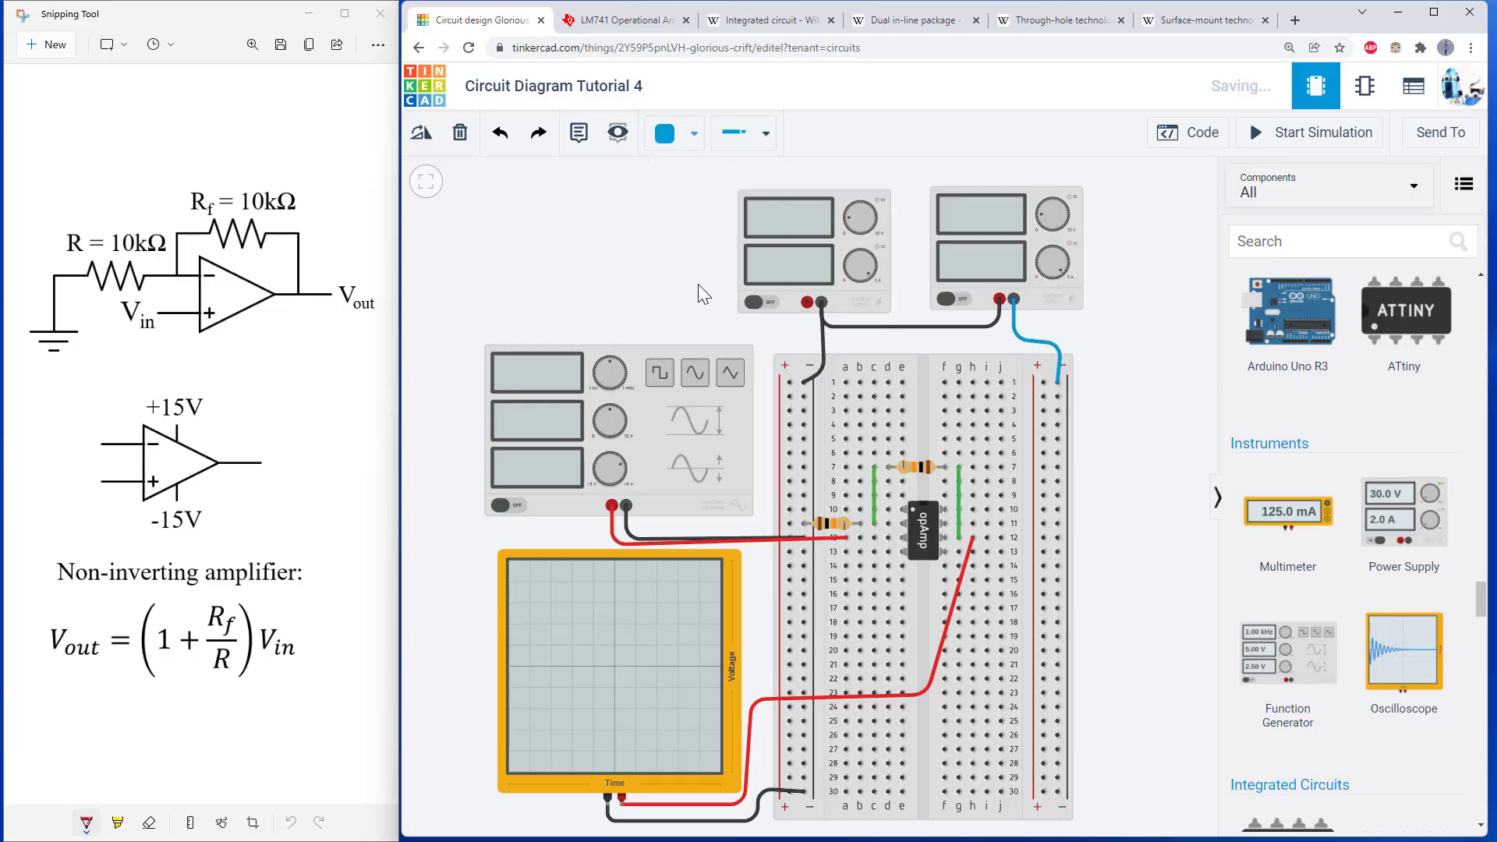
left_click(804, 778)
left_click(1057, 778)
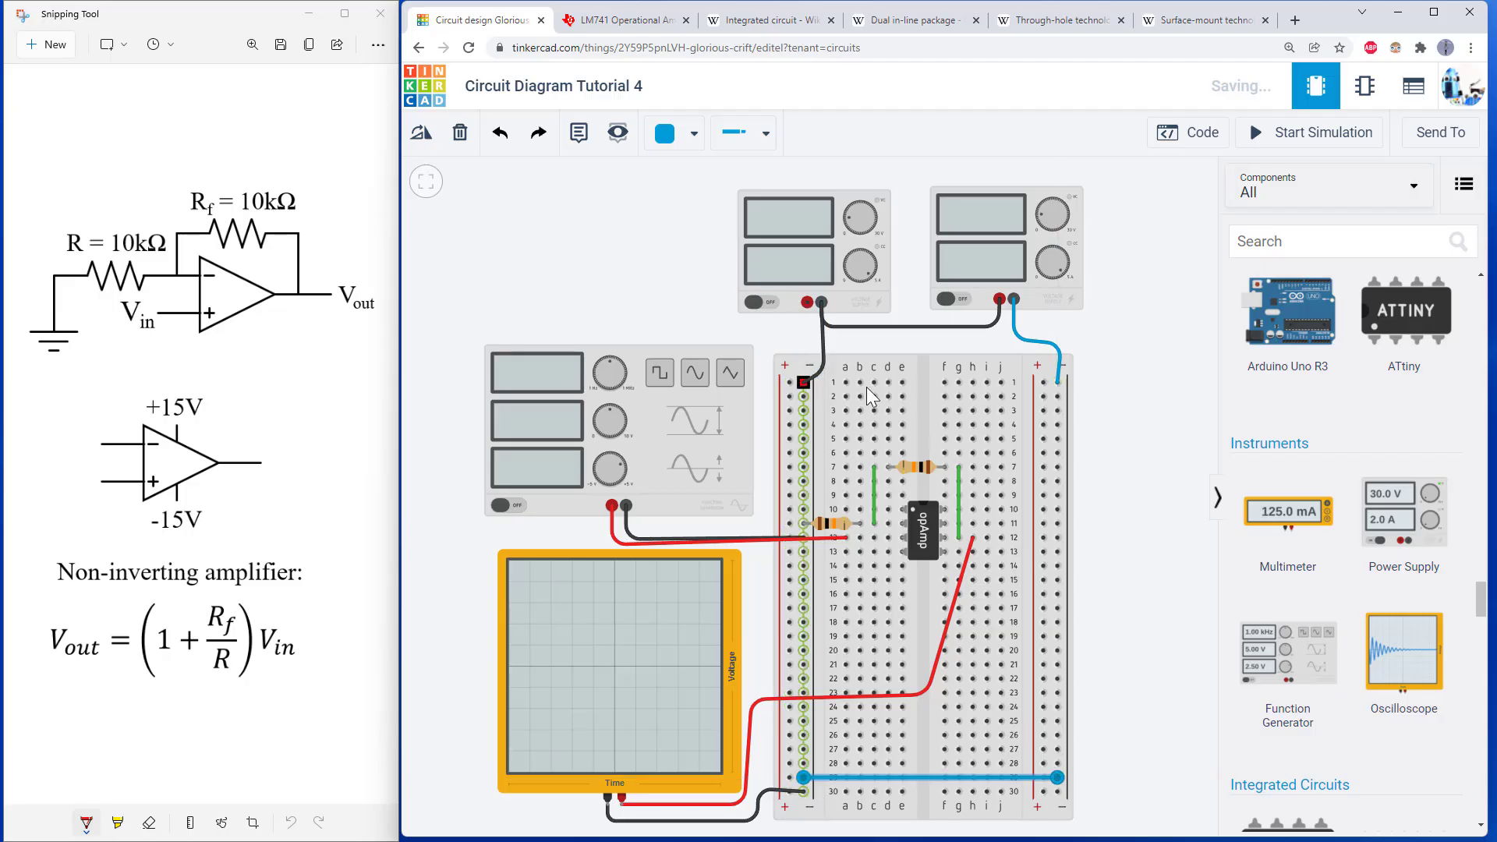
key("Delete")
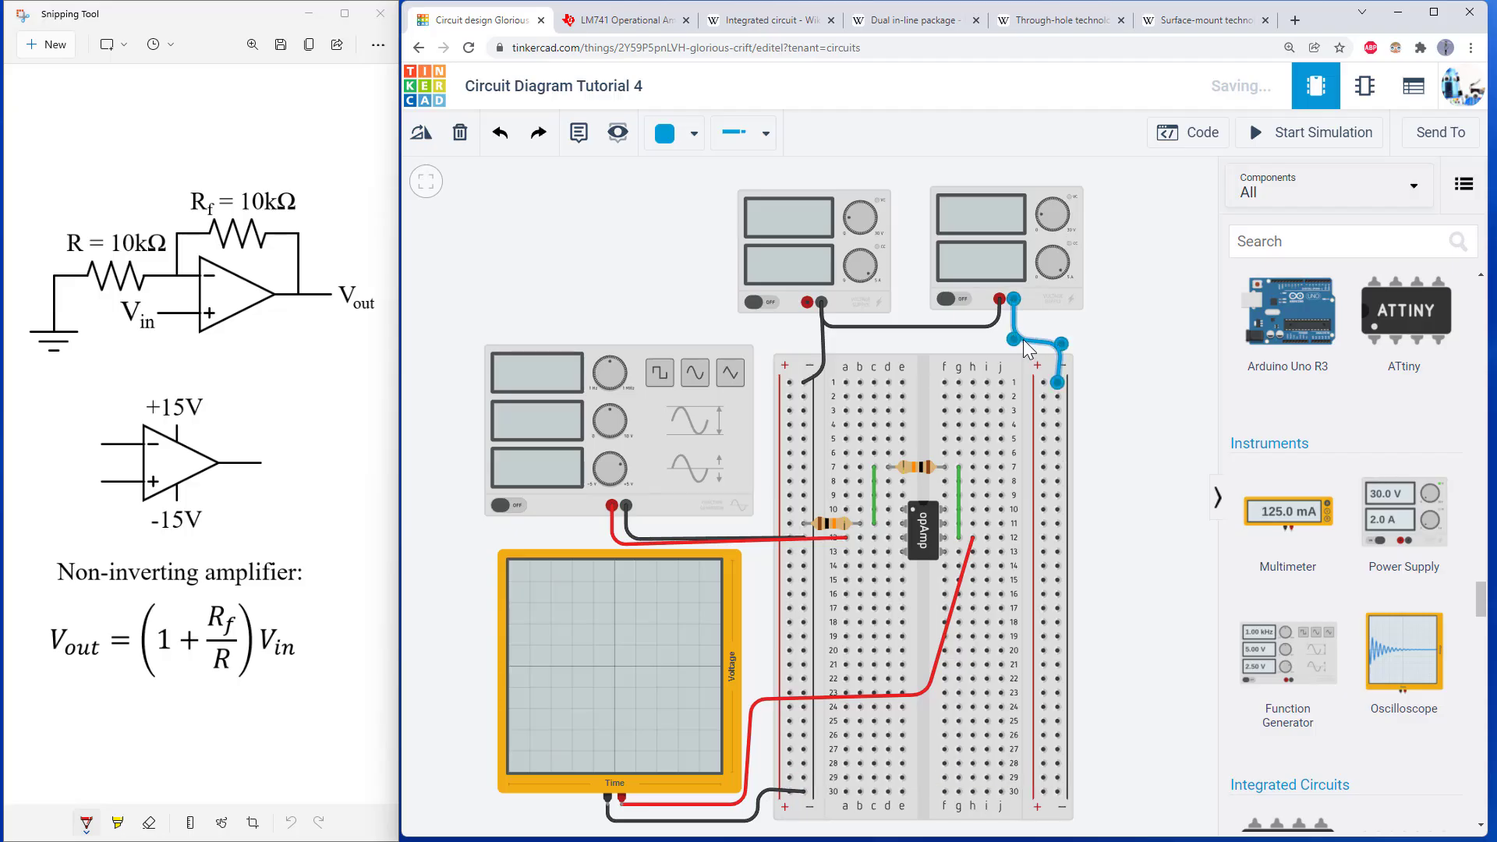
- Route a wire from the op-amp's row-13 pin around the board to the second supply's negative terminal
left_click(890, 556)
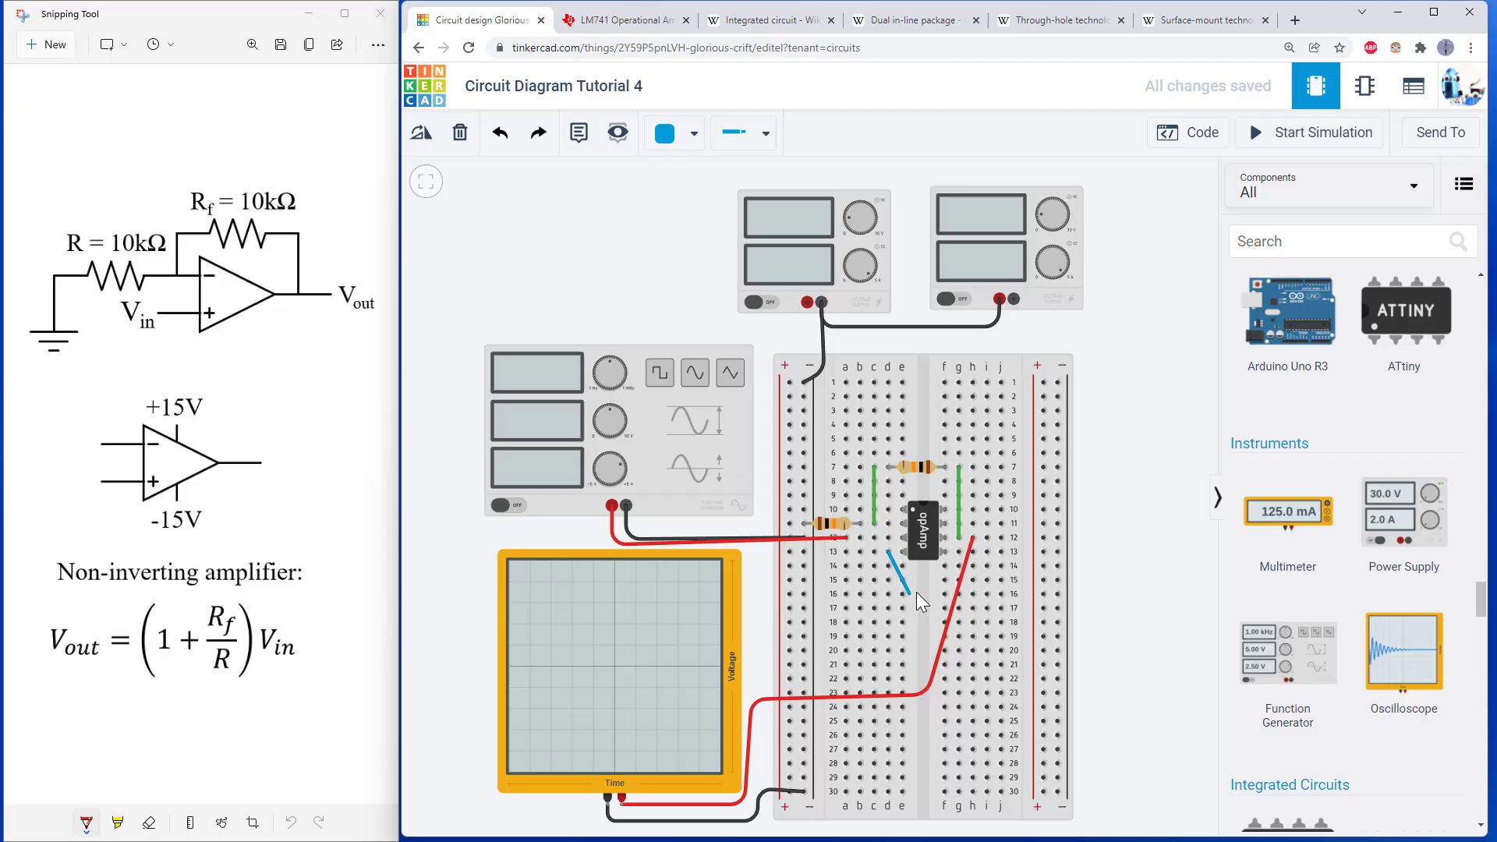
left_click(920, 591)
left_click(1043, 580)
left_click(1105, 589)
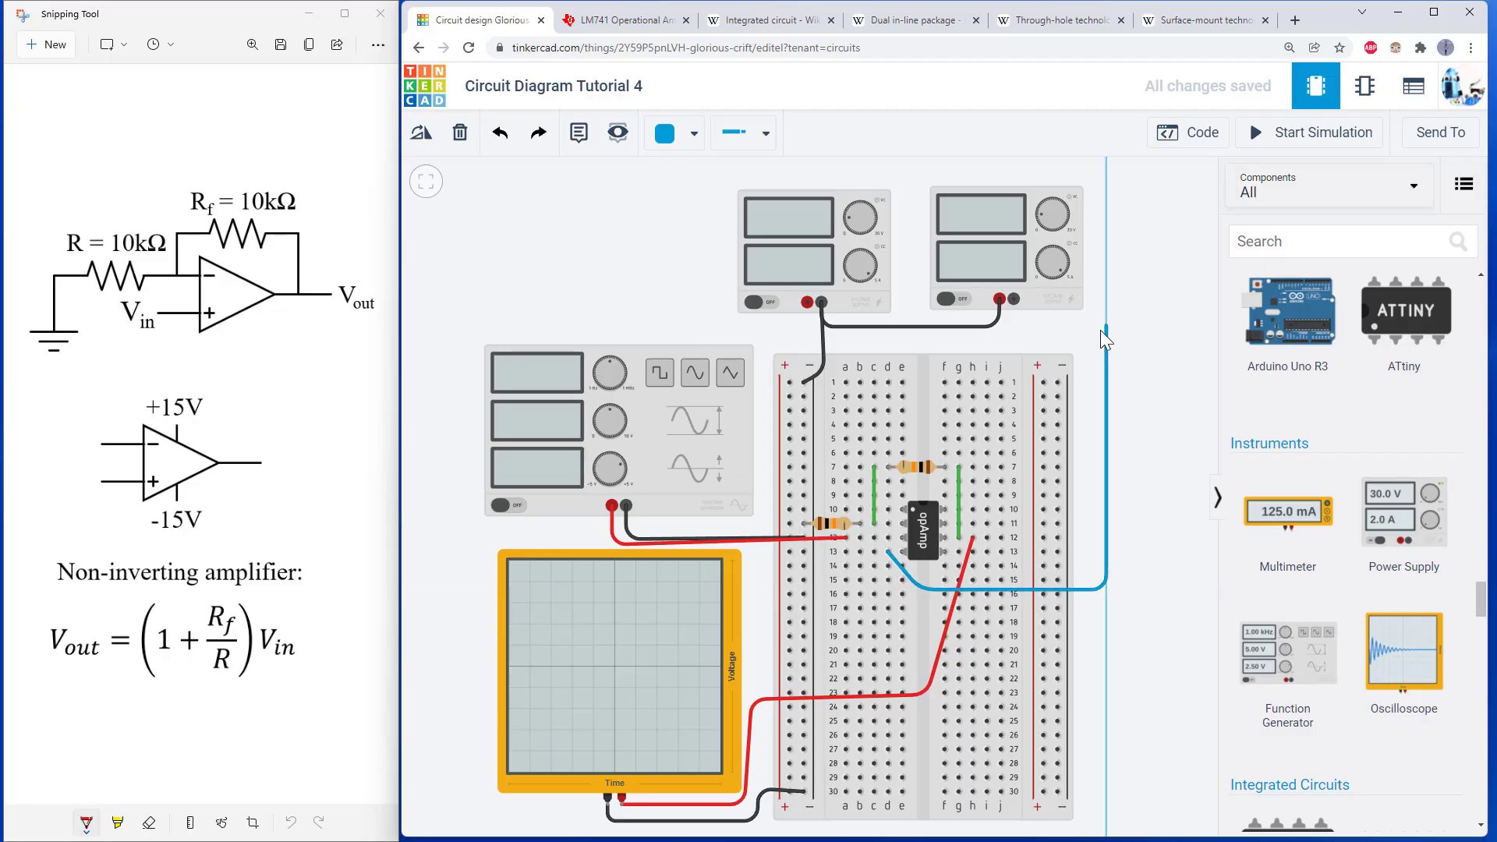
left_click(1100, 331)
left_click(1019, 337)
left_click(1012, 300)
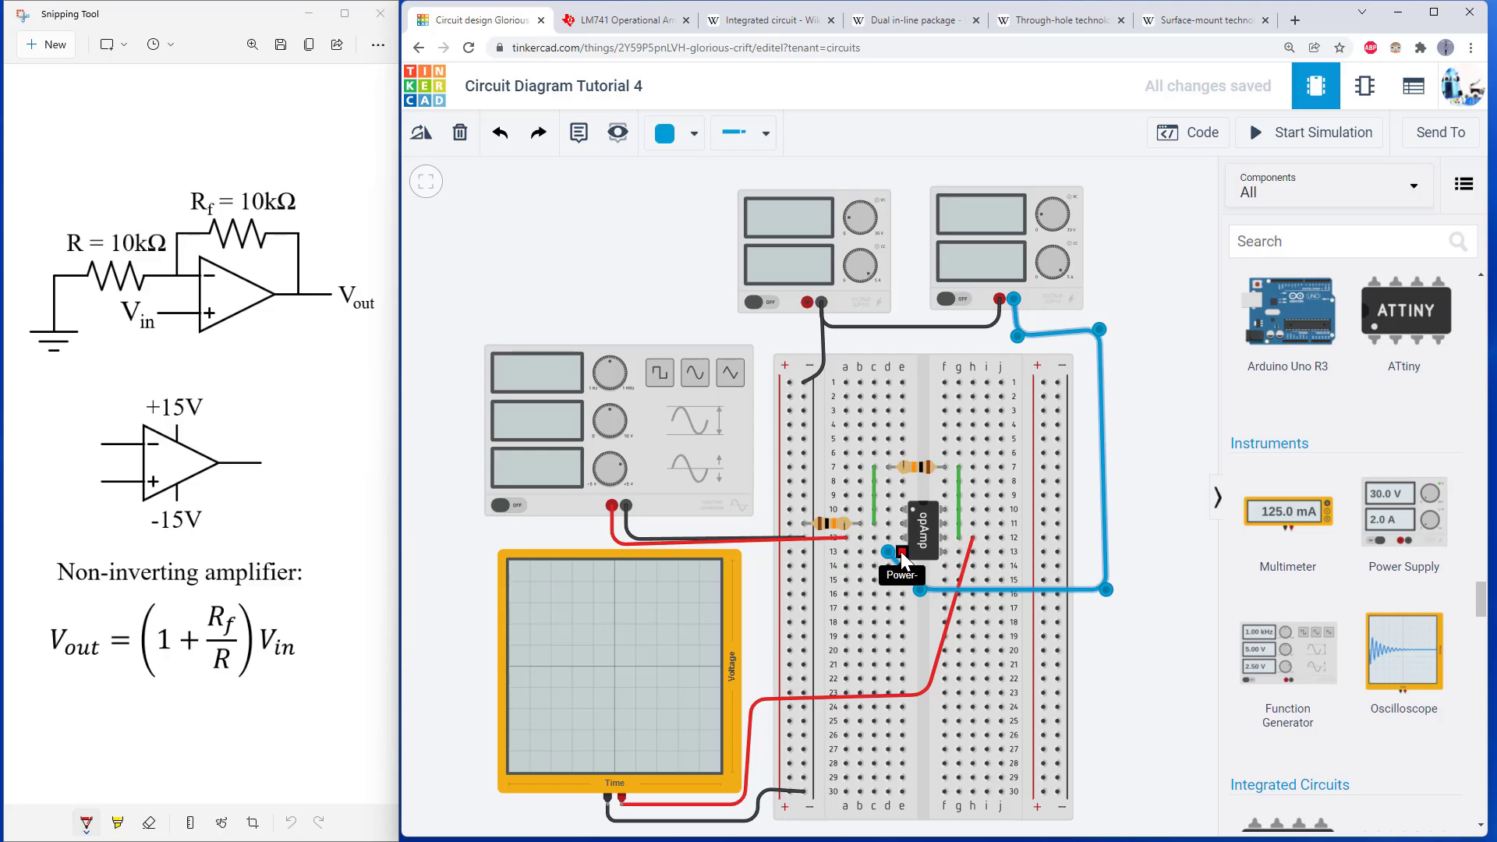
- Connect the first supply's positive terminal to the left + rail in red and bridge both + rails
left_click(808, 302)
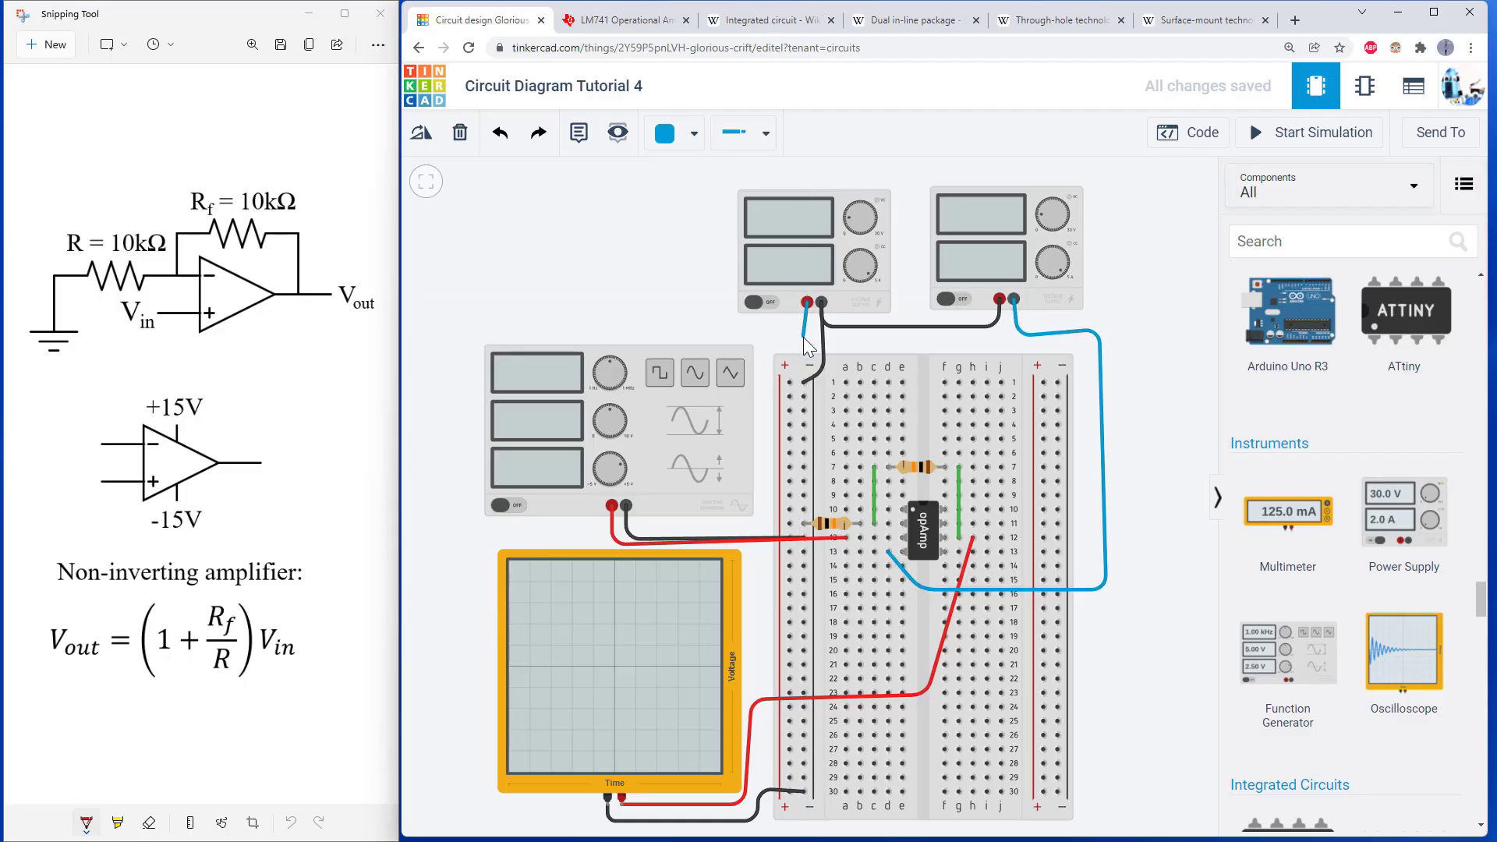
left_click(789, 380)
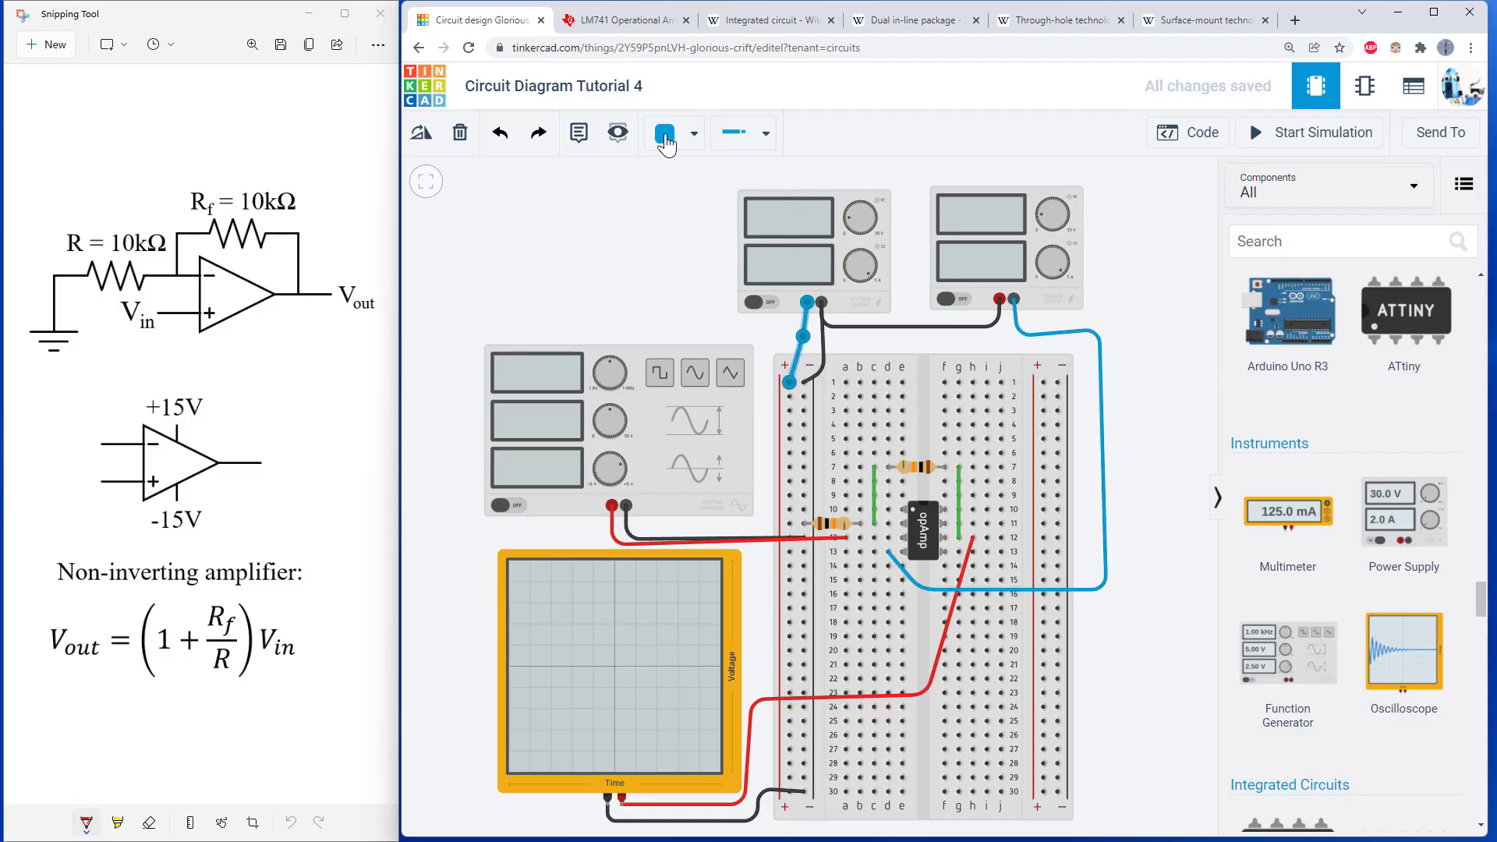
left_click(692, 133)
left_click(711, 228)
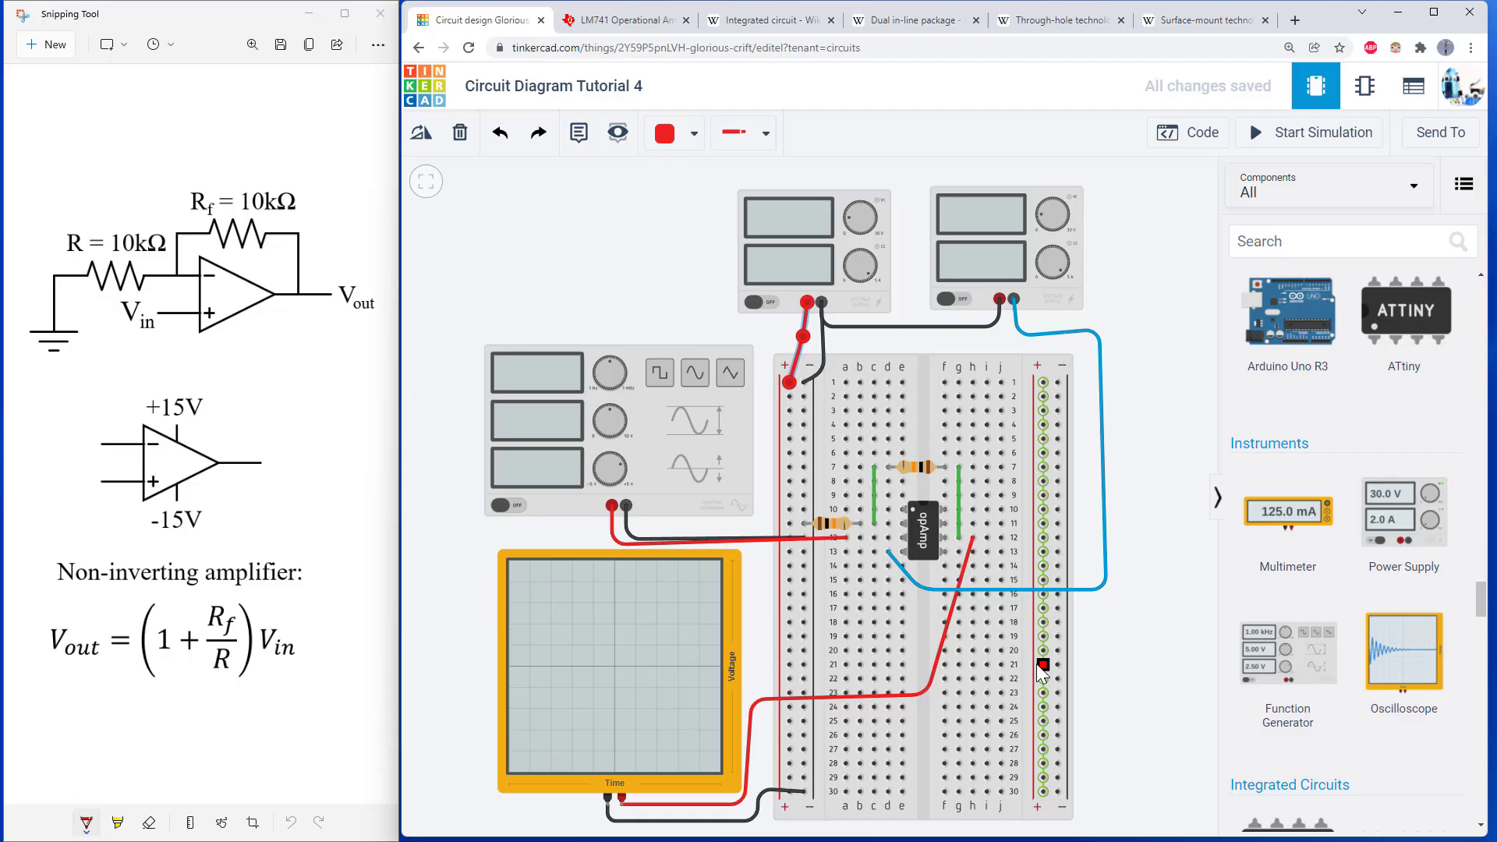
left_click(789, 792)
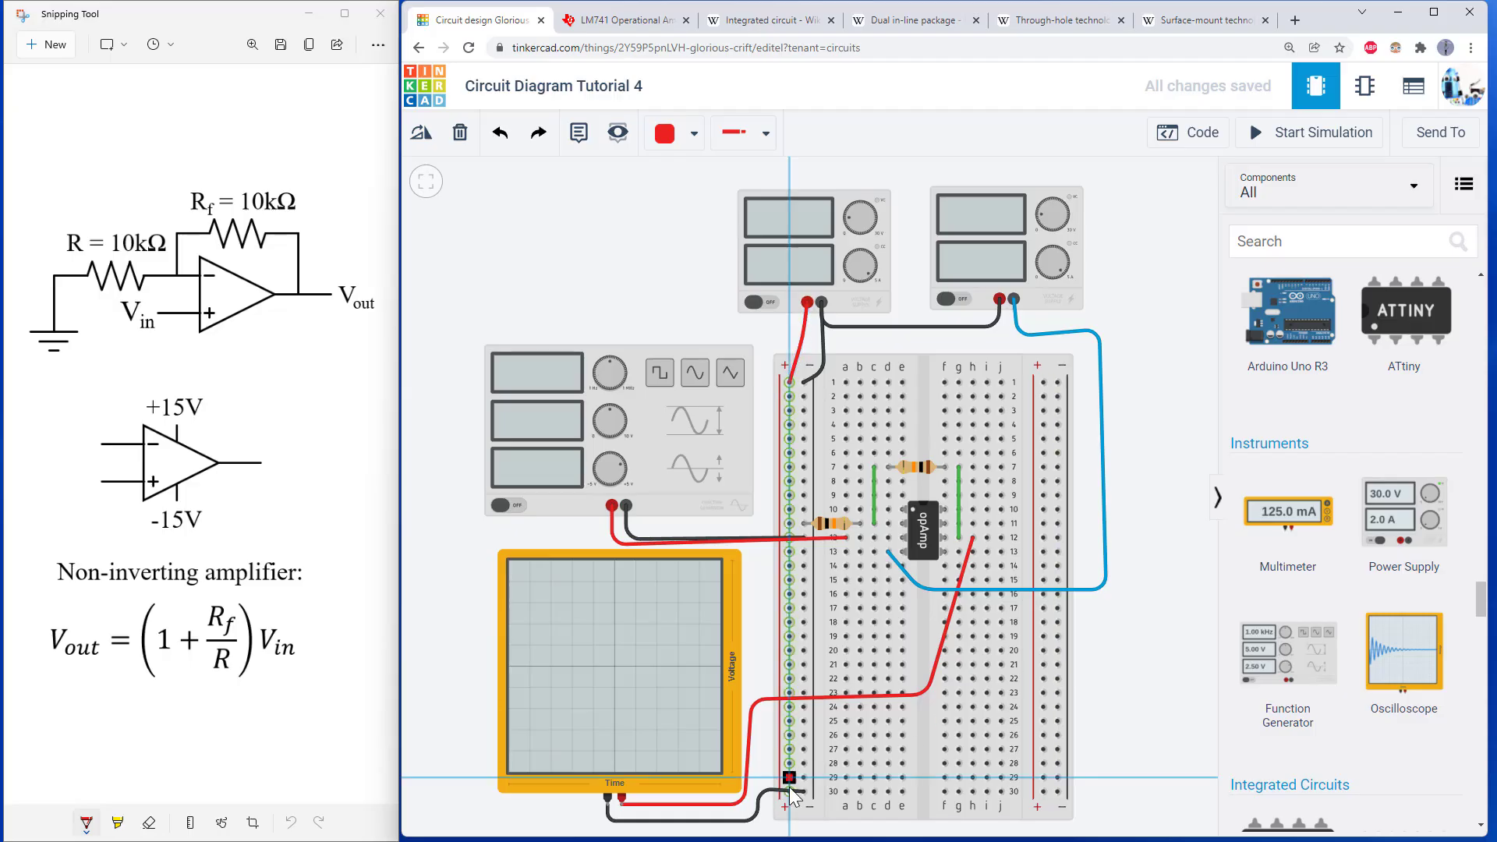
left_click(1045, 793)
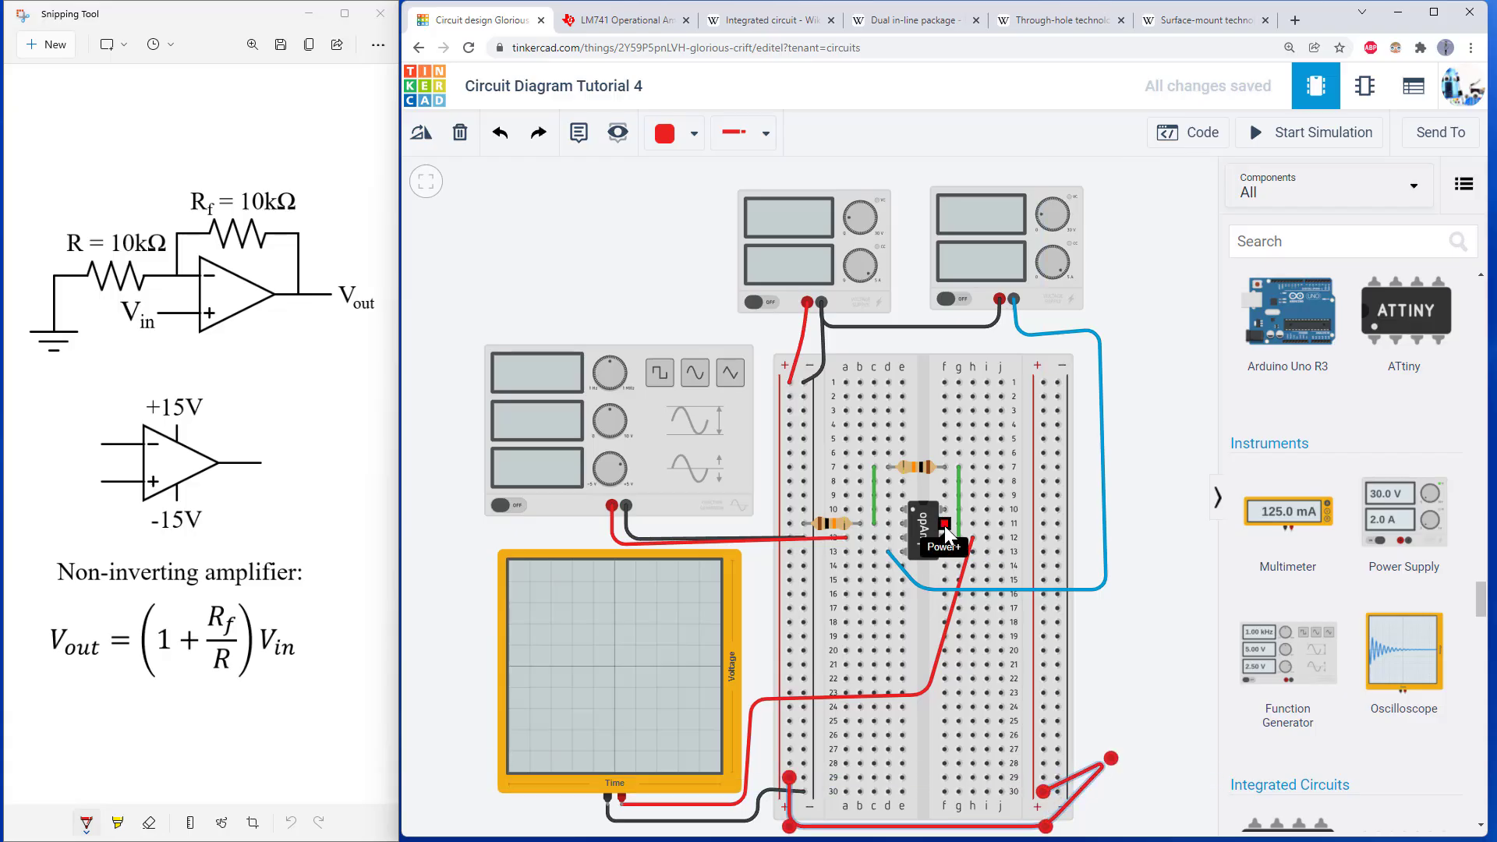
- Remove the + rail bridge and redraw the red supply lead from hole h11 upward
left_click(1003, 524)
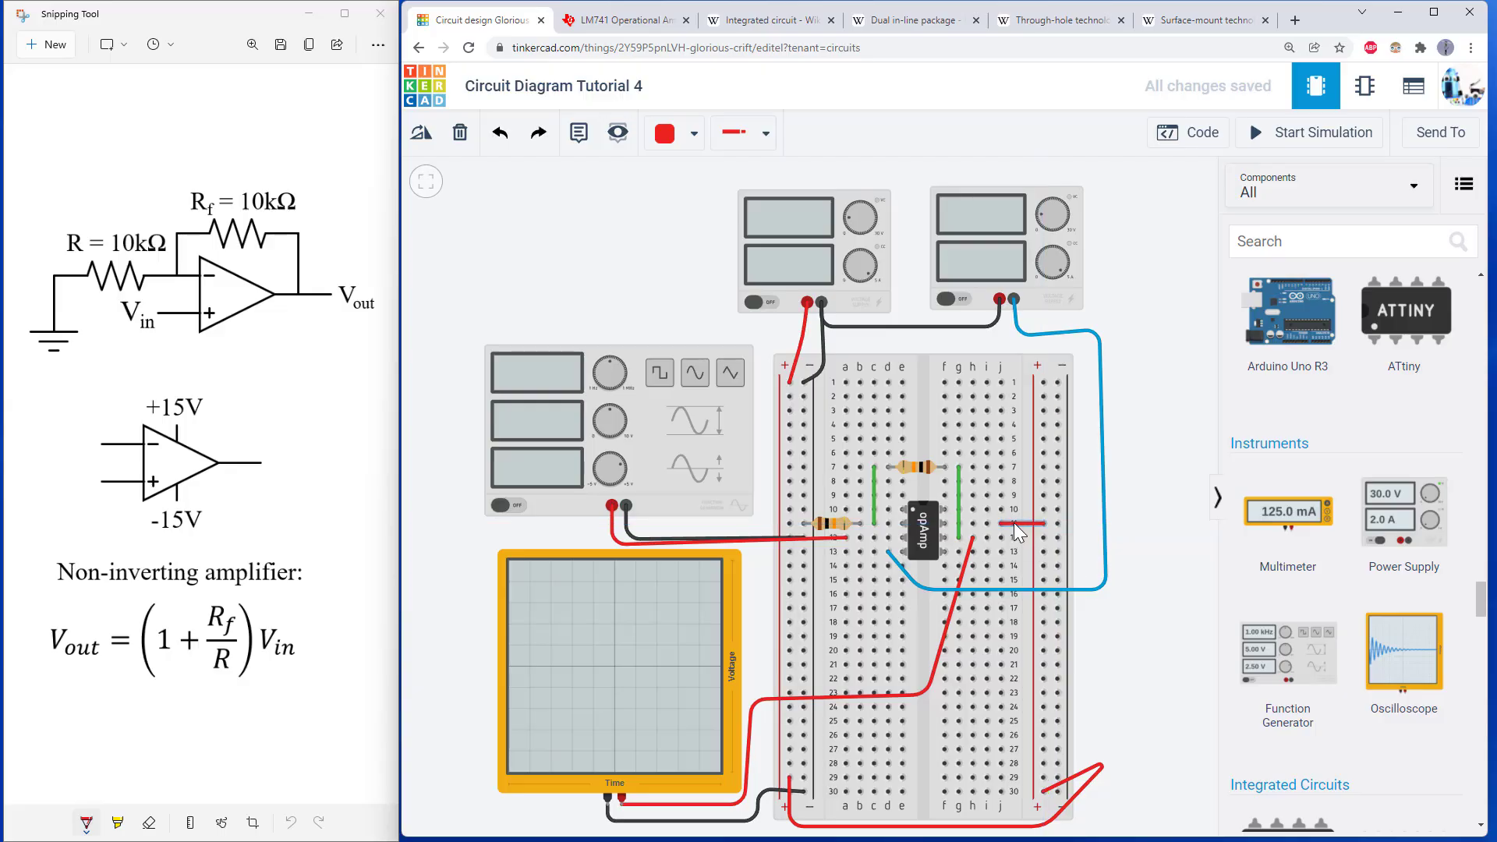
key("Escape")
left_click(1078, 792)
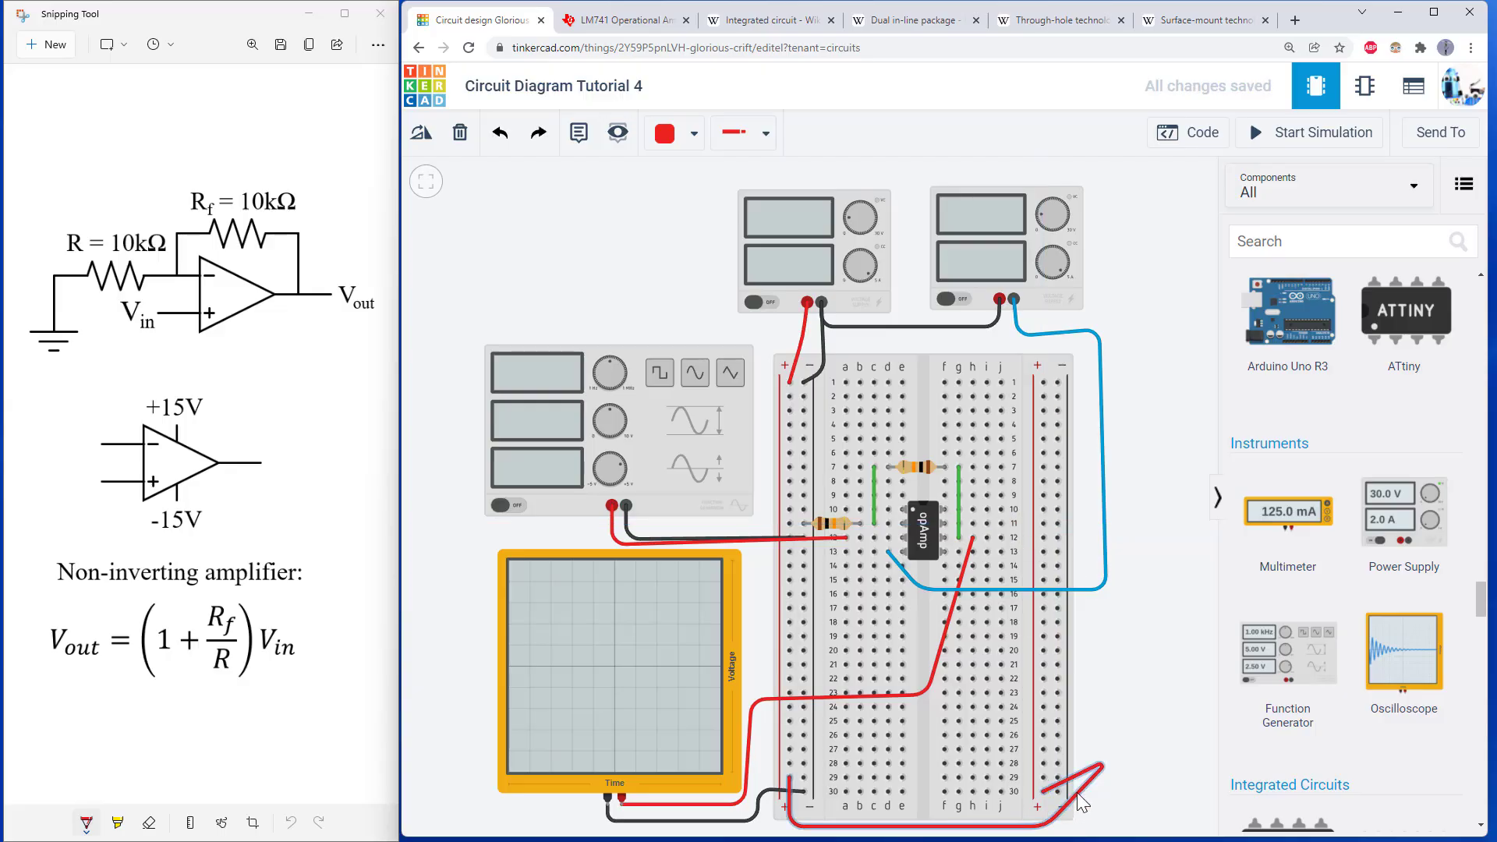
key("Delete")
left_click_drag(792, 354, 911, 344)
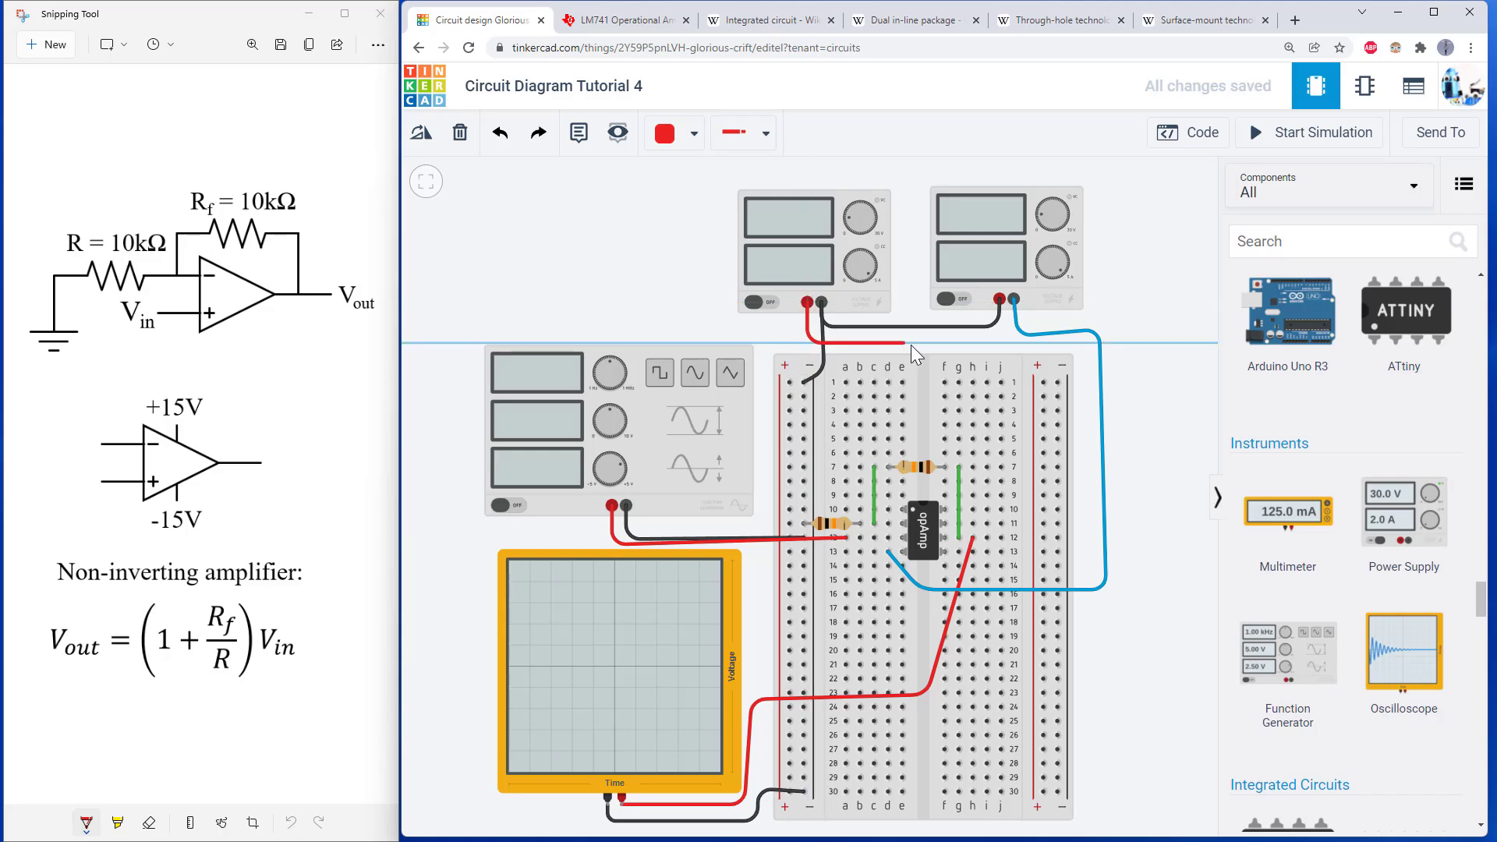
left_click(956, 344)
left_click(972, 522)
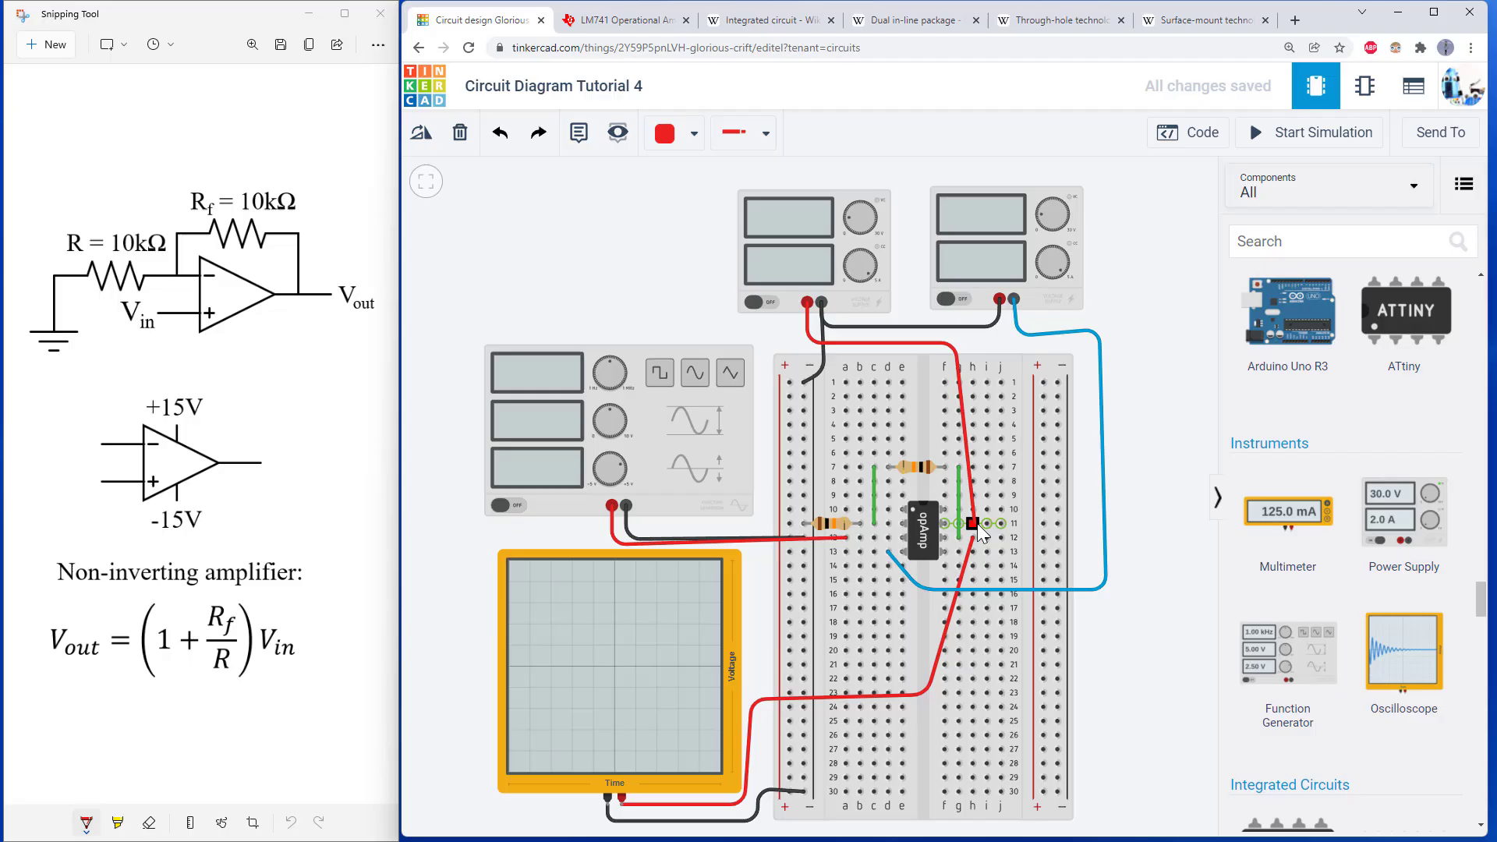
key("Delete")
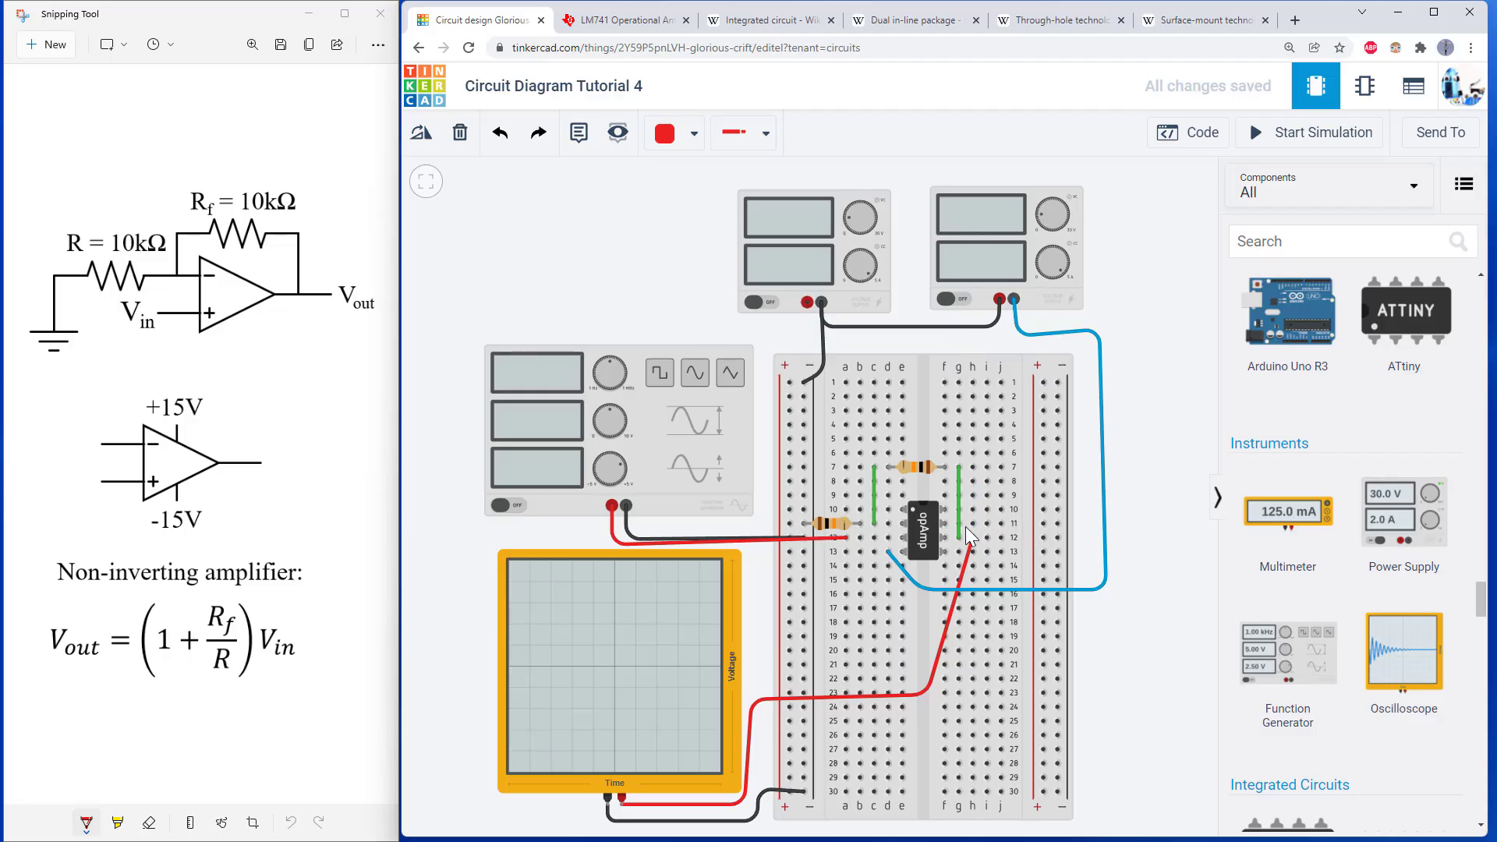
left_click(971, 524)
left_click(929, 340)
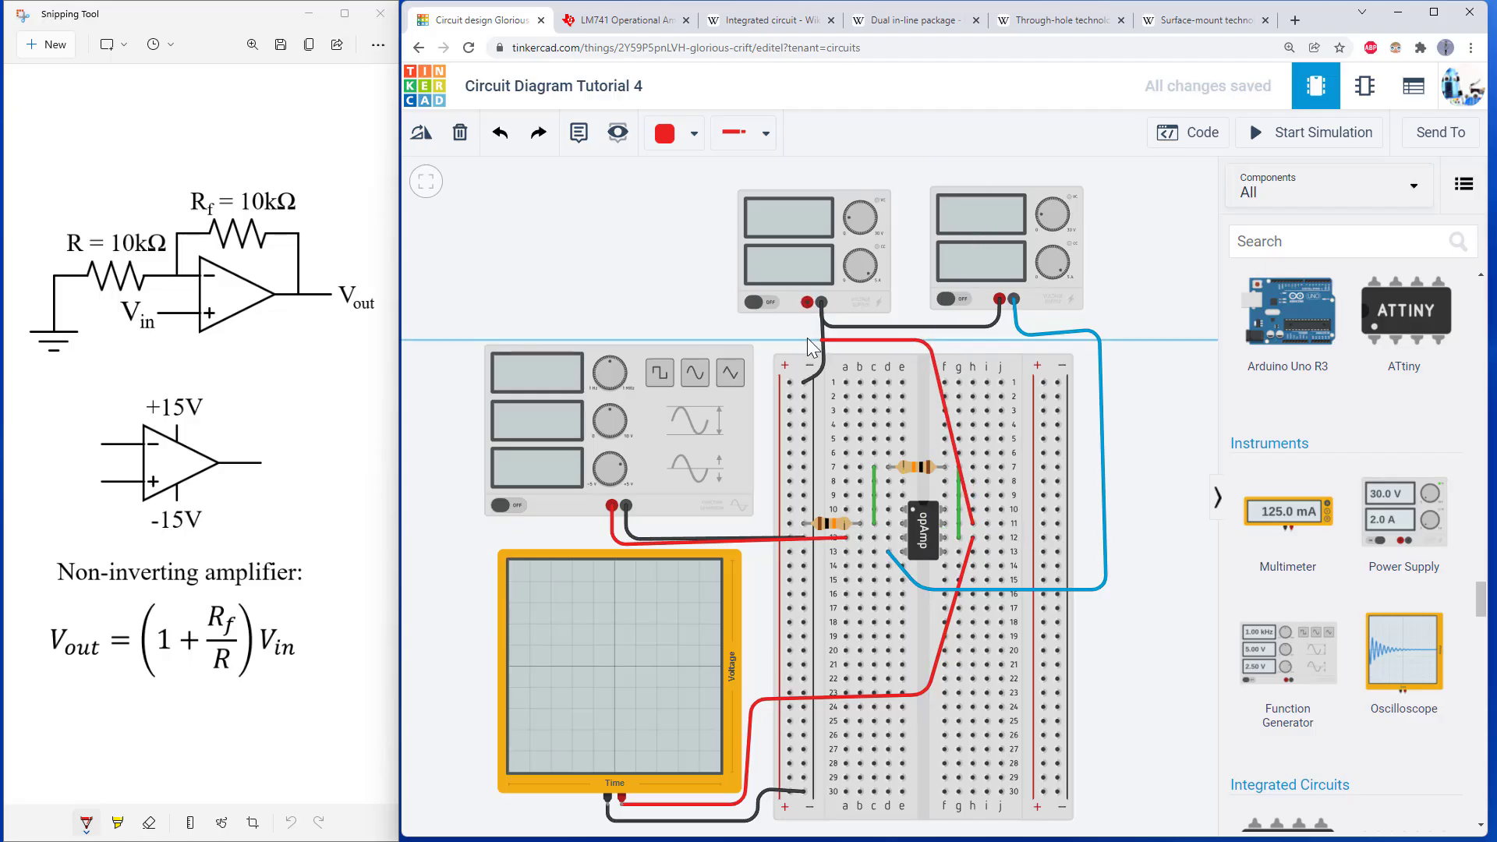
- Finish the red lead on the supply's positive terminal and attach the black wire to its negative terminal
left_click(806, 341)
left_click(807, 302)
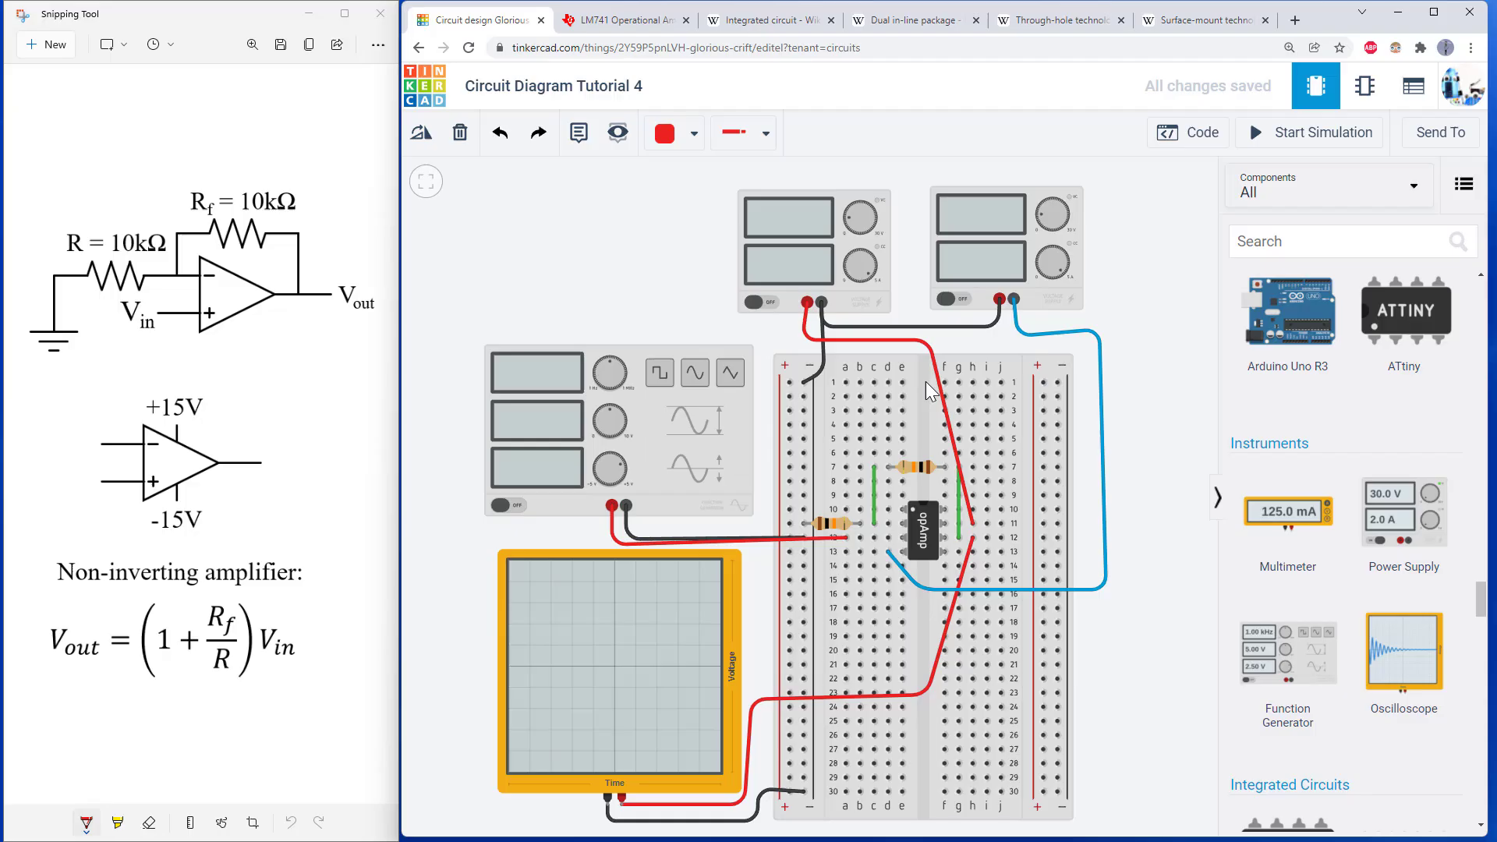
left_click(819, 302)
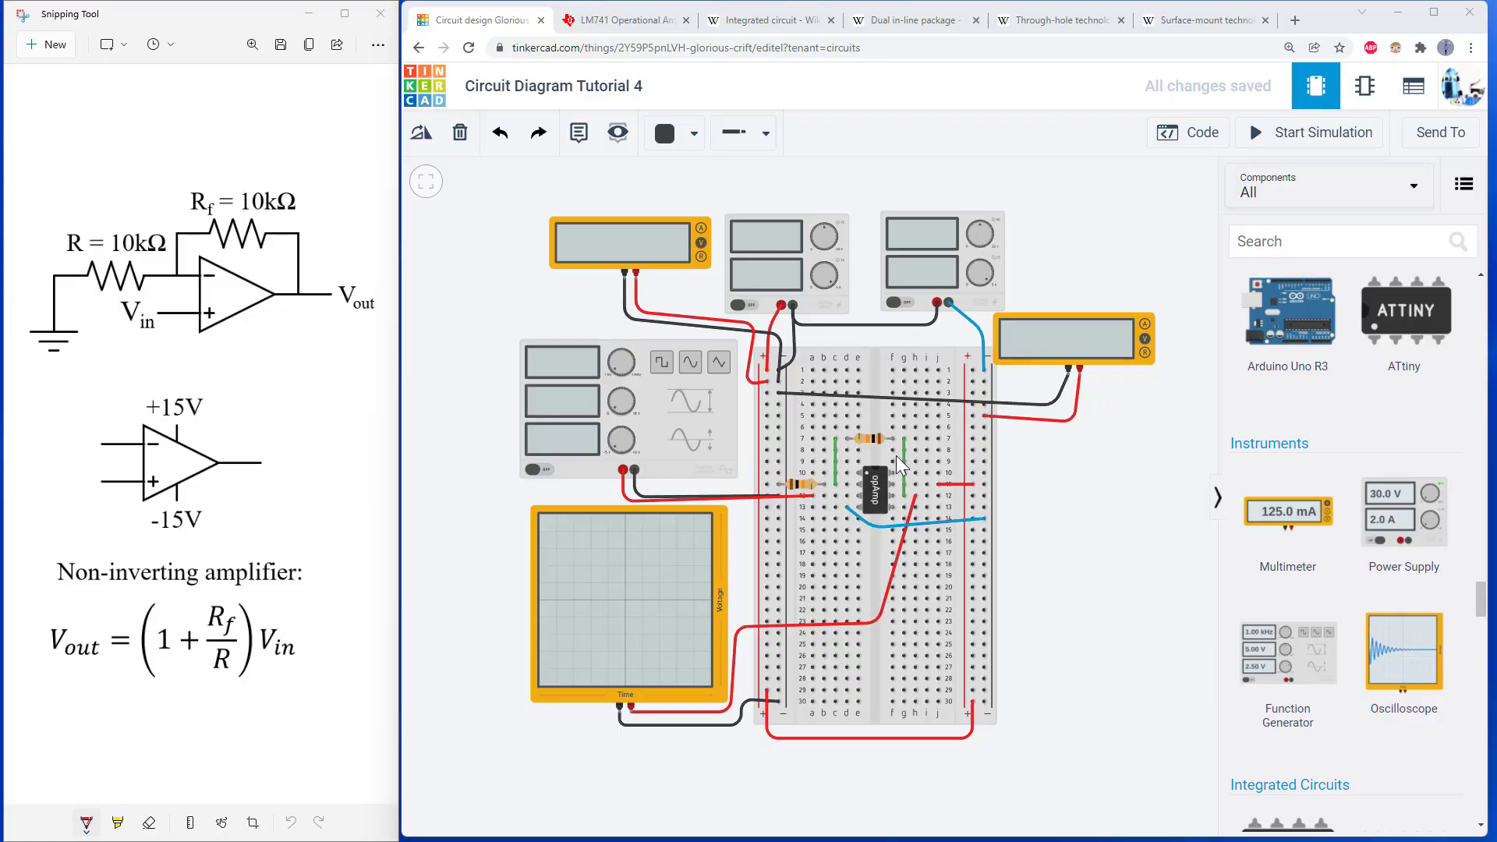
- Pull the op-amp off the breadboard and simulate to check the 15.0 V and -15.0 V rail readings
scroll(882, 479, "up", 2)
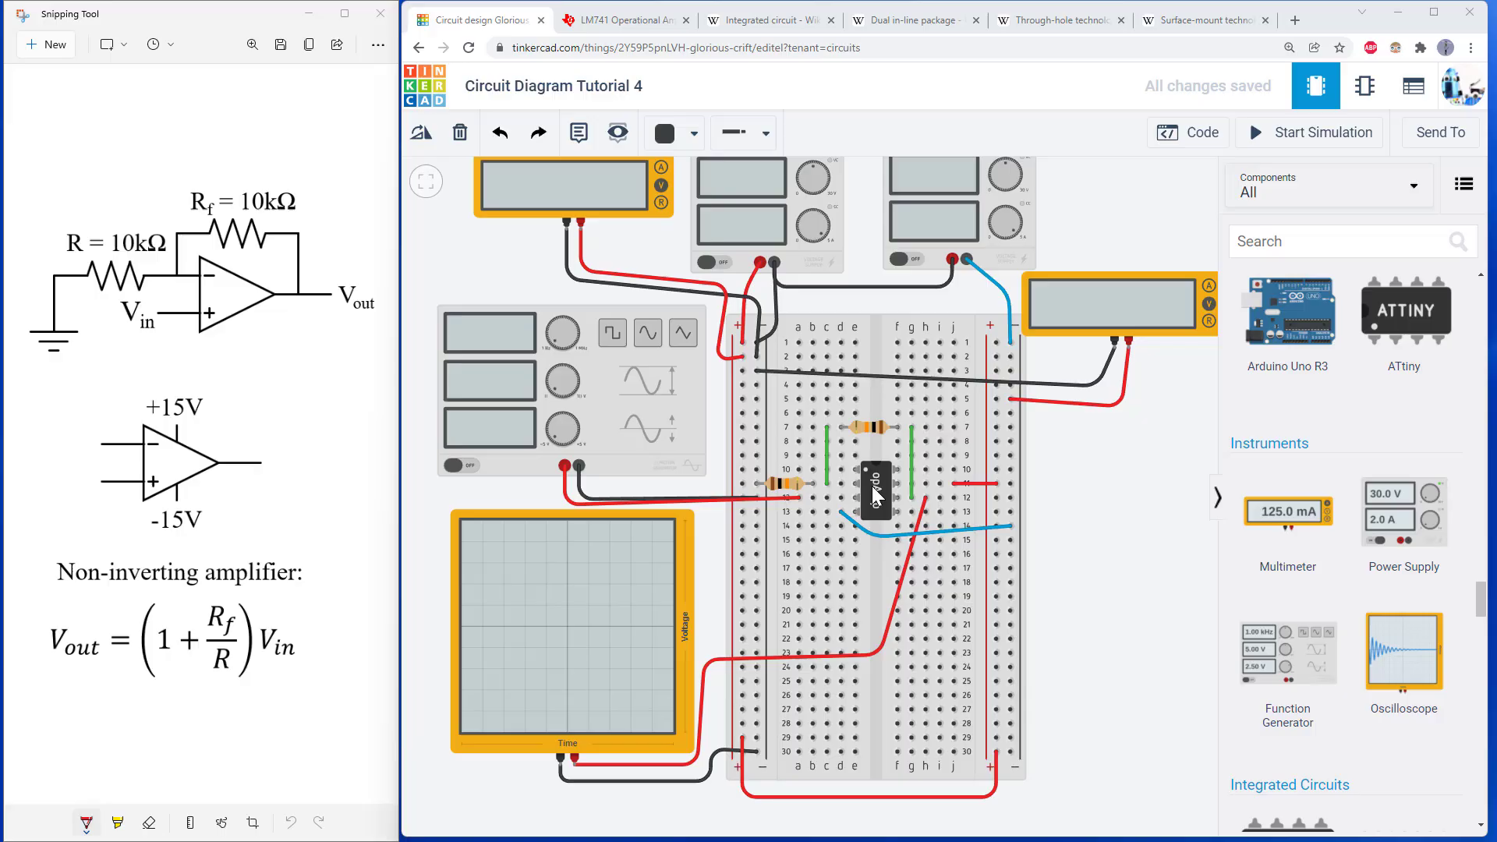
left_click_drag(873, 490, 1132, 516)
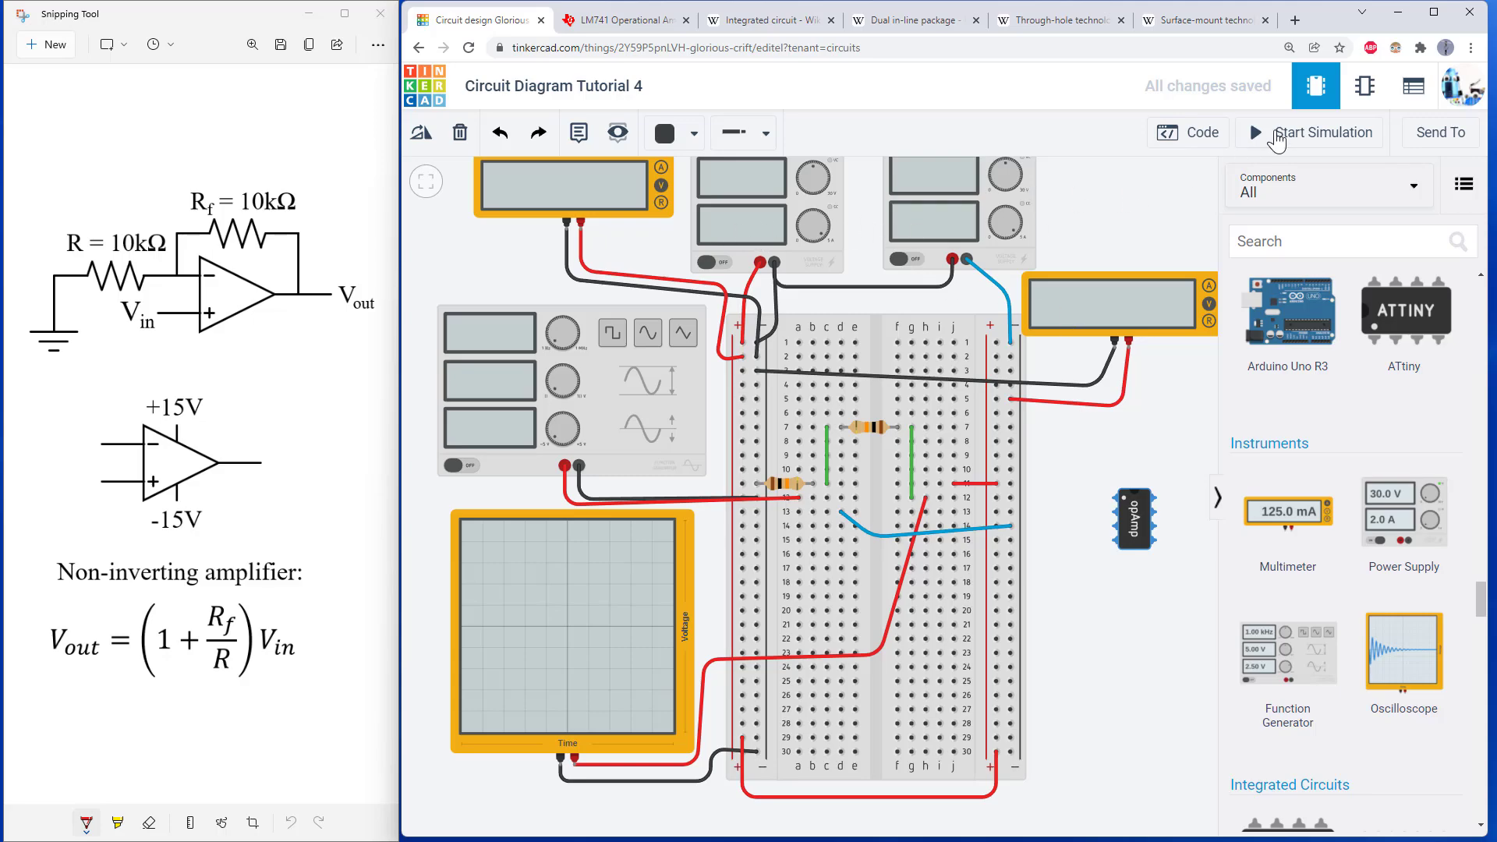
left_click(1277, 139)
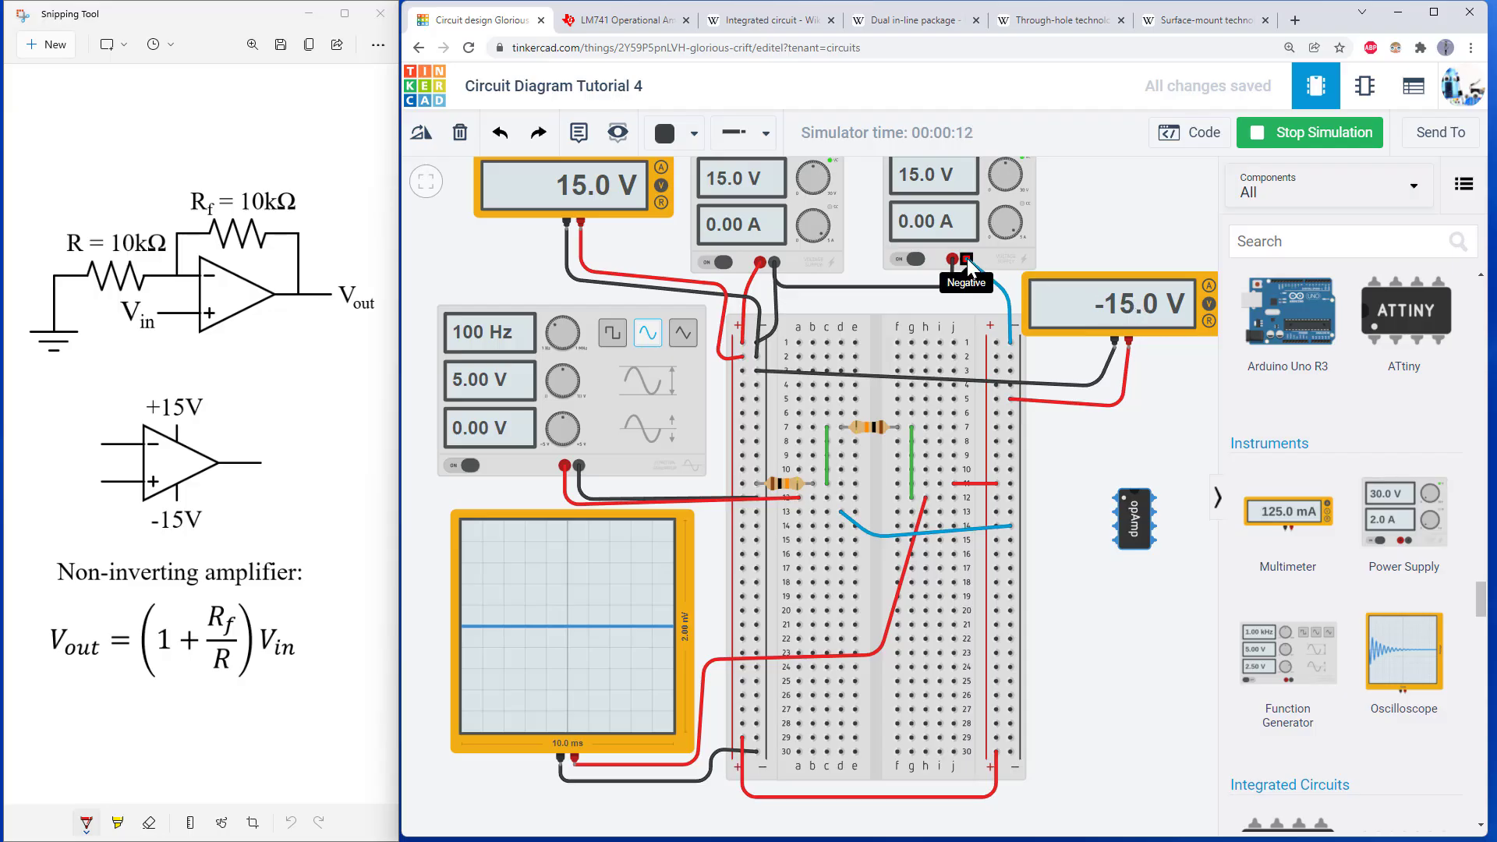
- Reseat the op-amp on the breadboard, rerun the simulation, and inspect the oscilloscope's sine-wave settings
left_click(1270, 135)
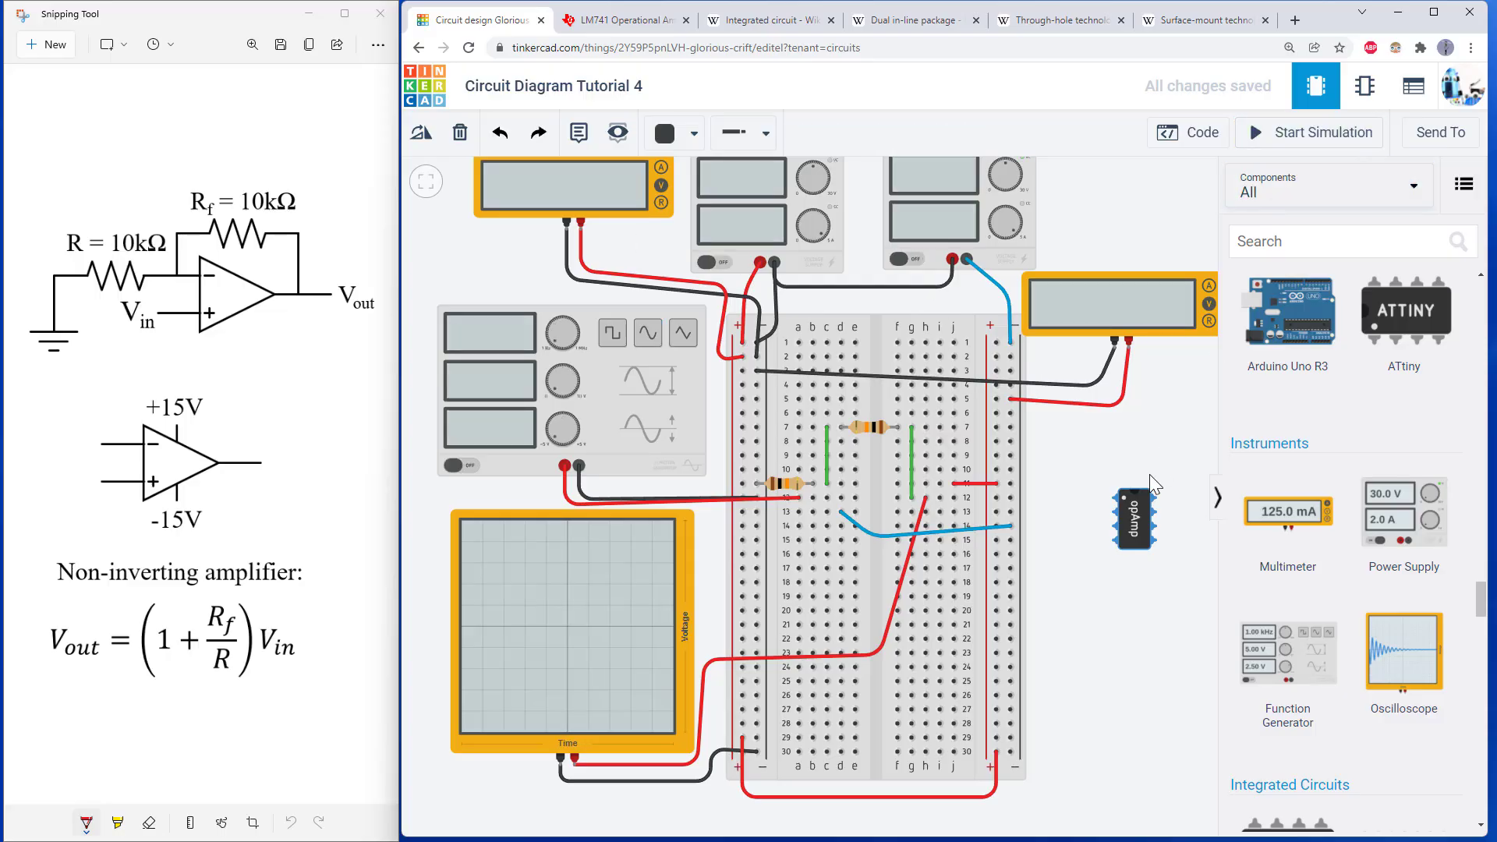
left_click_drag(1131, 516, 875, 499)
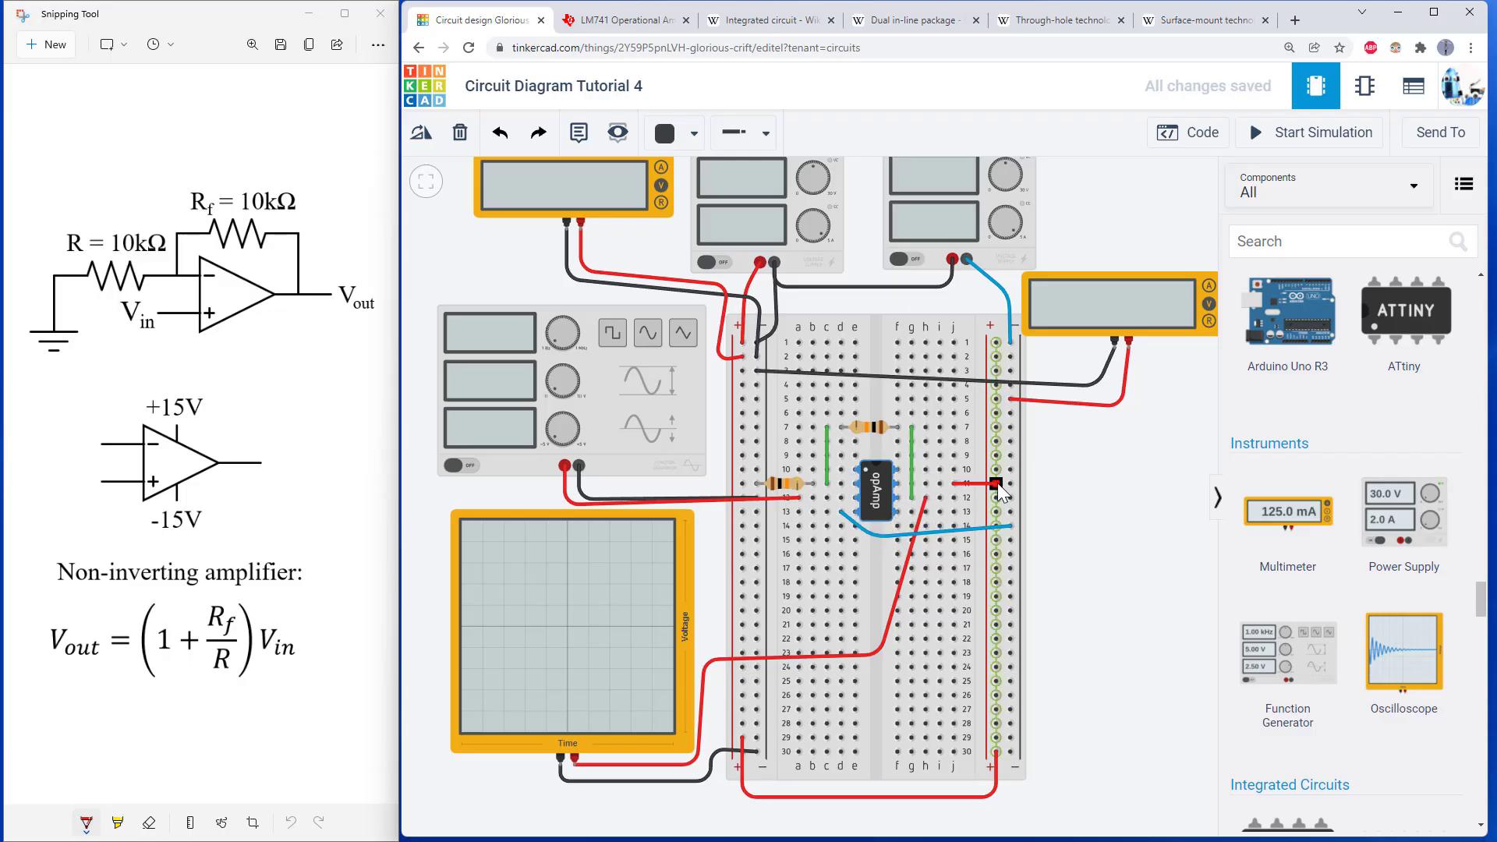
left_click(1294, 133)
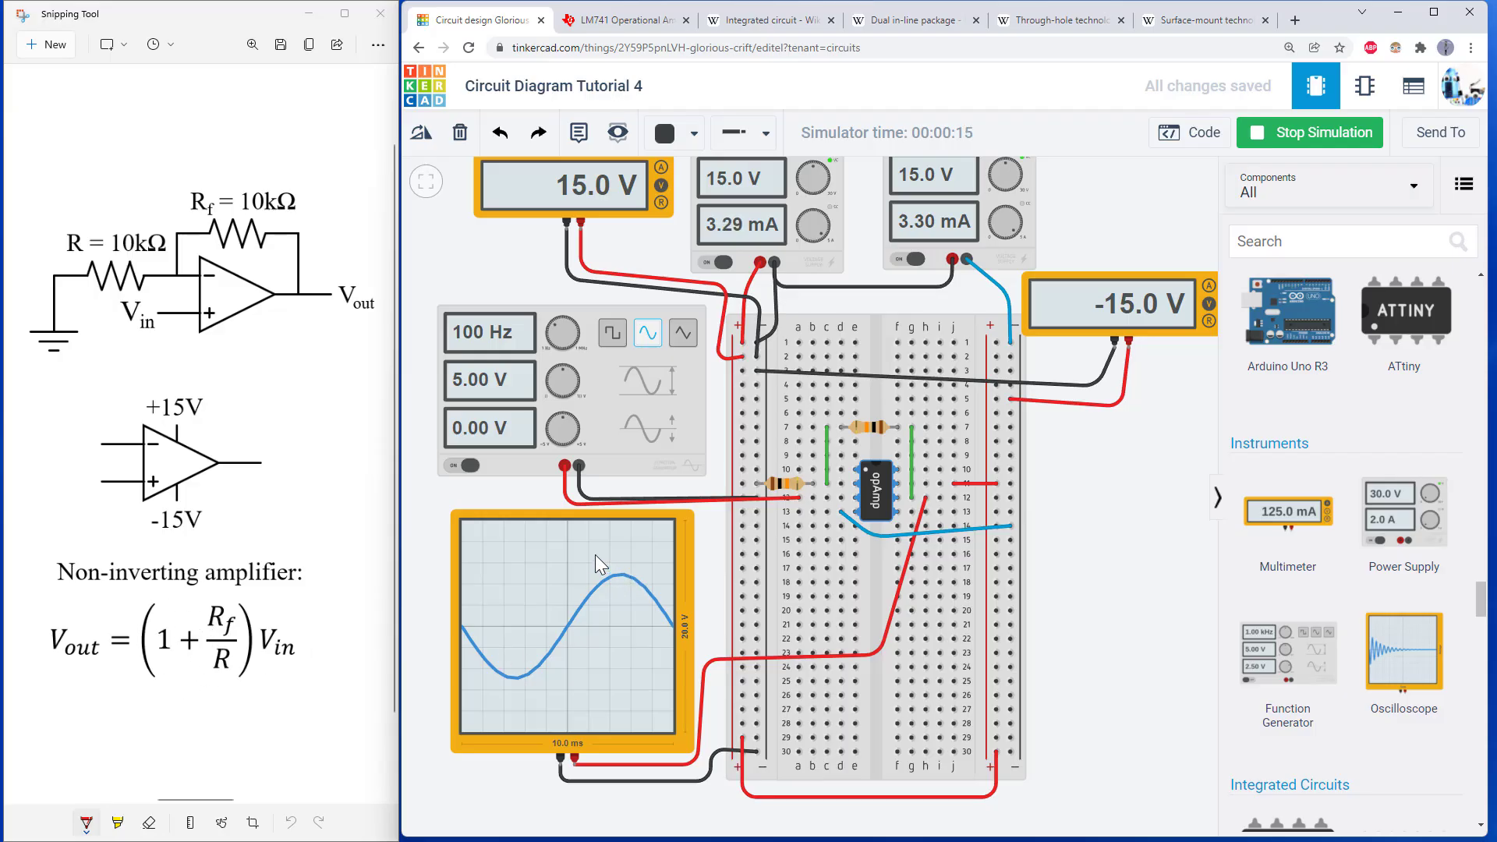
left_click(499, 549)
left_click(420, 535)
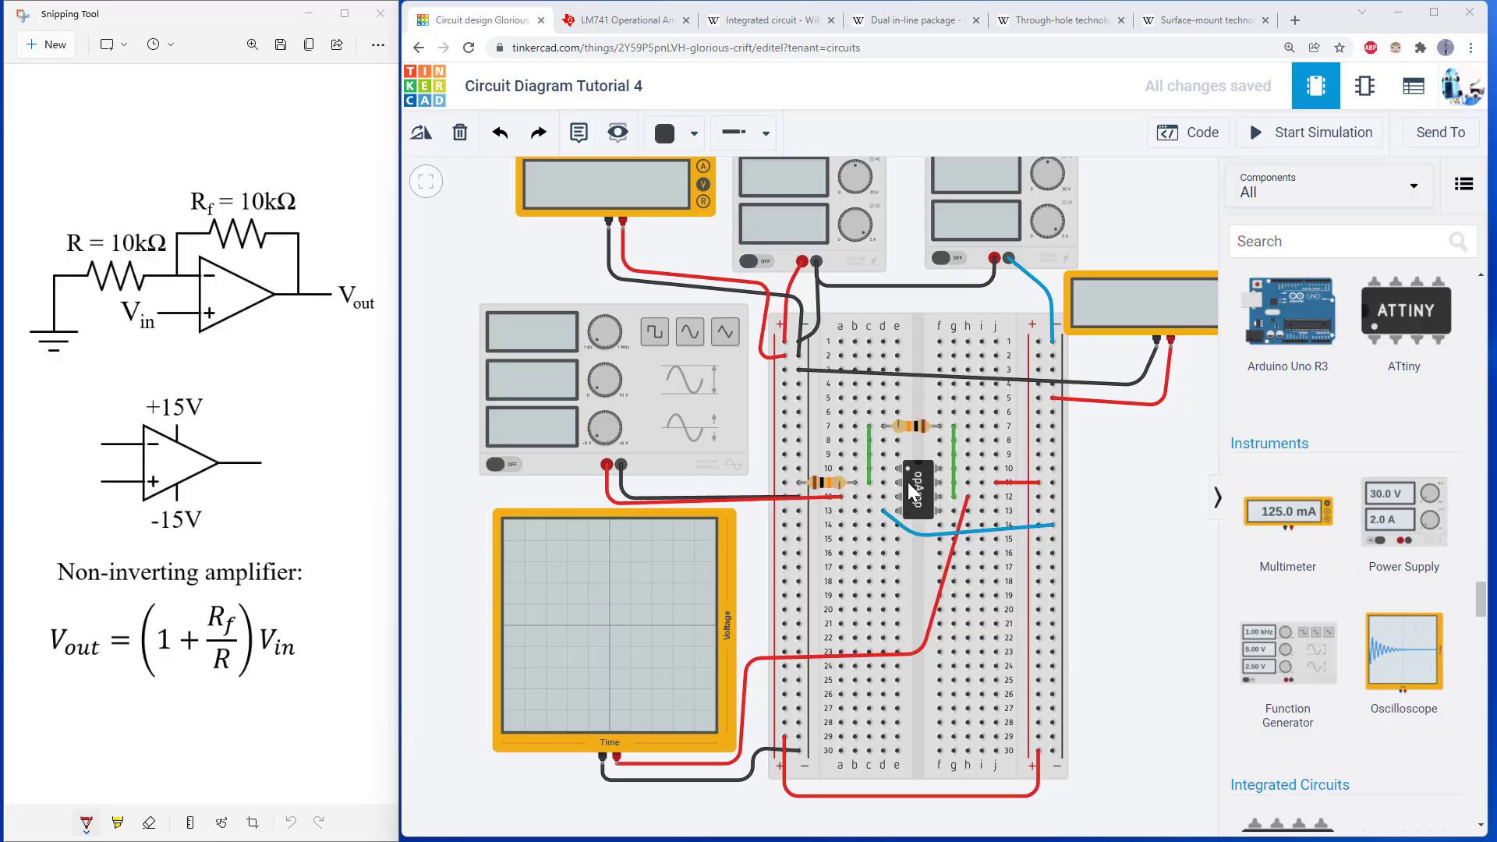
- Rotate the op-amp chip 180° on the breadboard
left_click(919, 485)
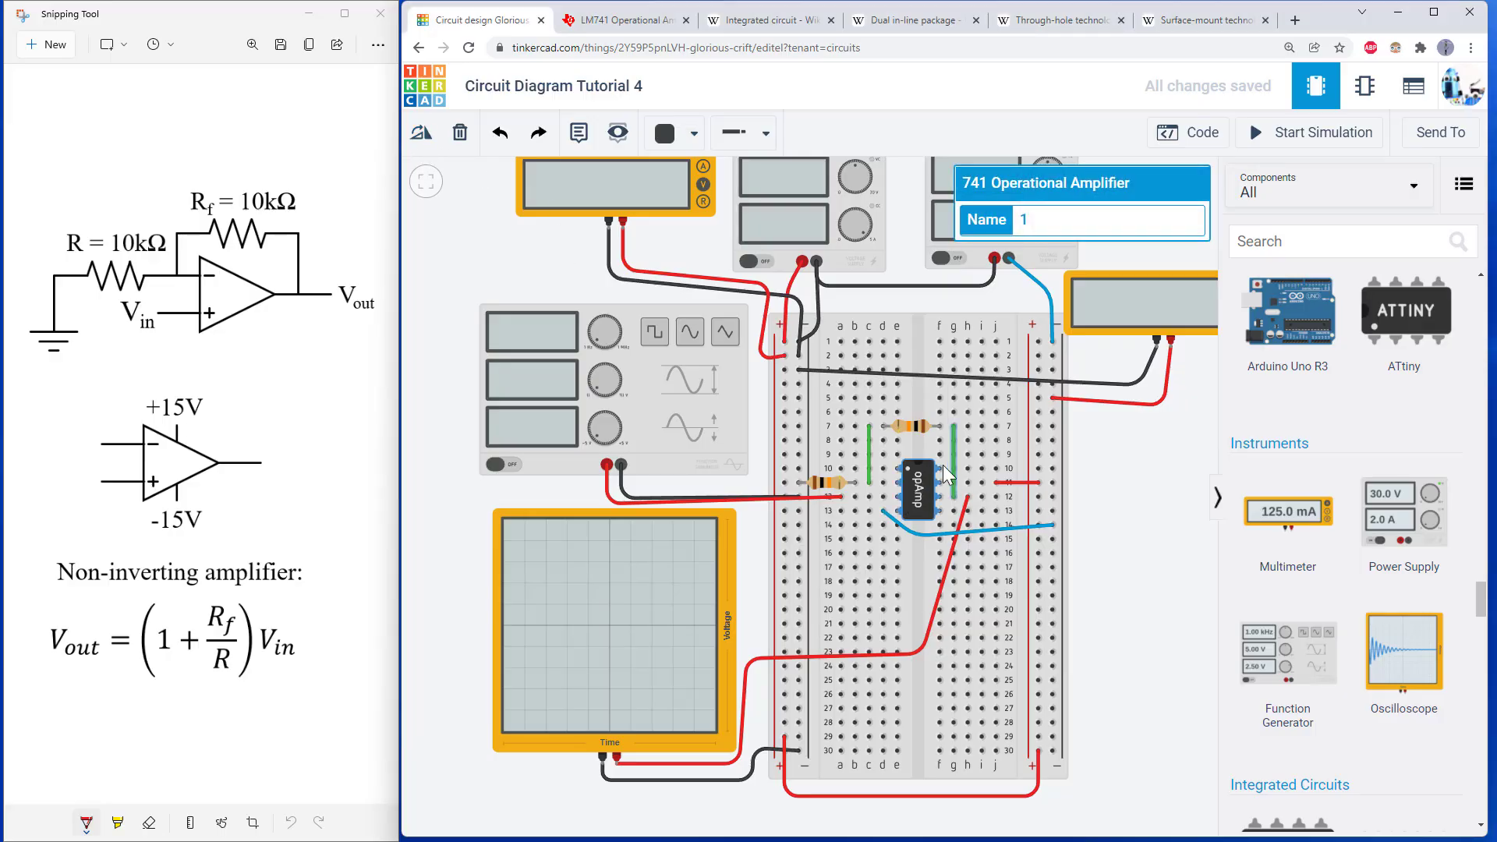
scroll(928, 468, "up", 2)
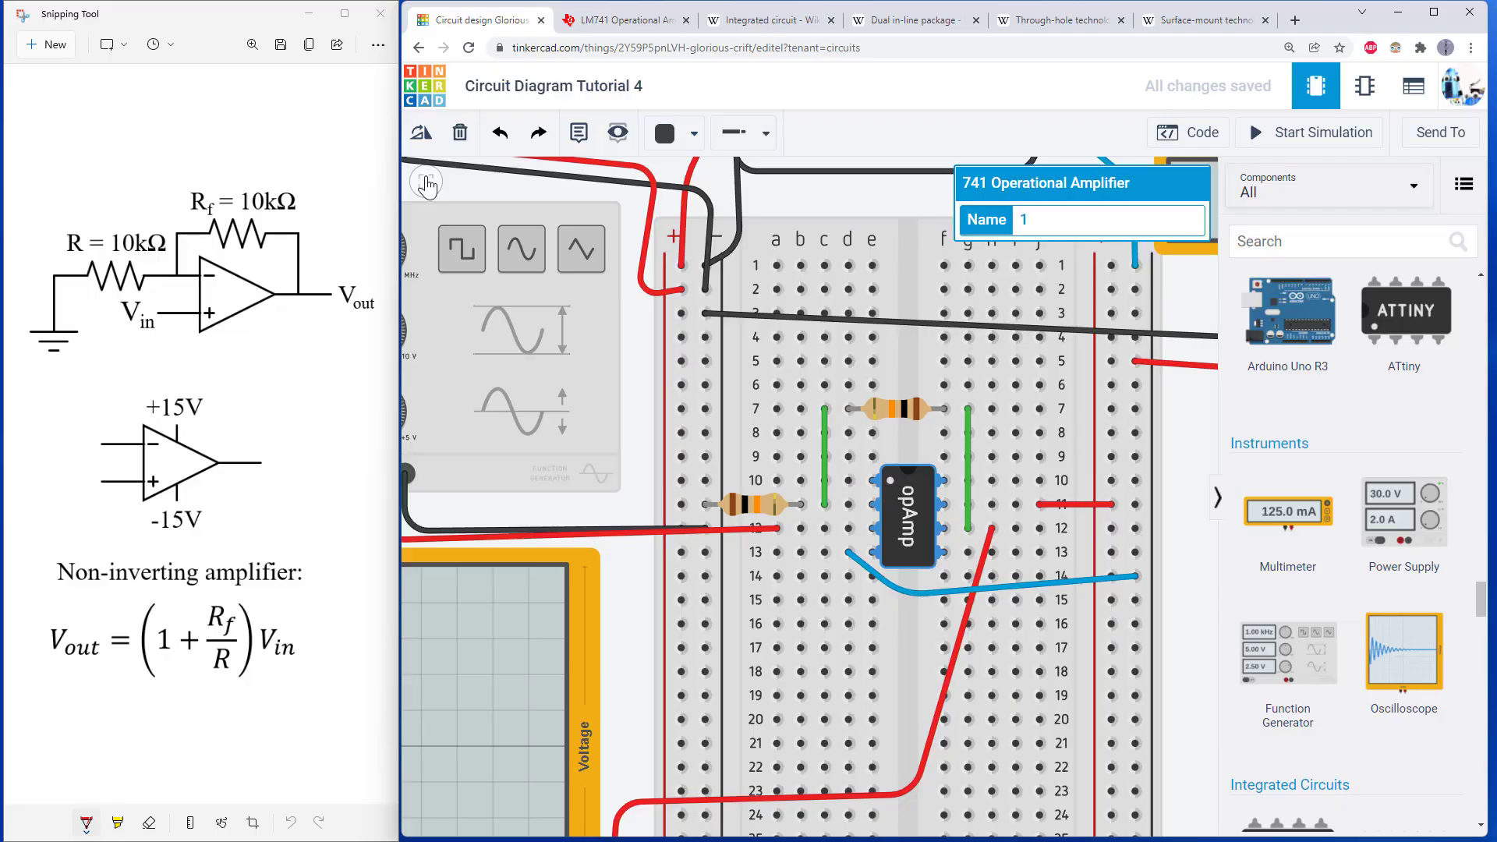
left_click(421, 134)
left_click(421, 134)
left_click(421, 134)
left_click(421, 134)
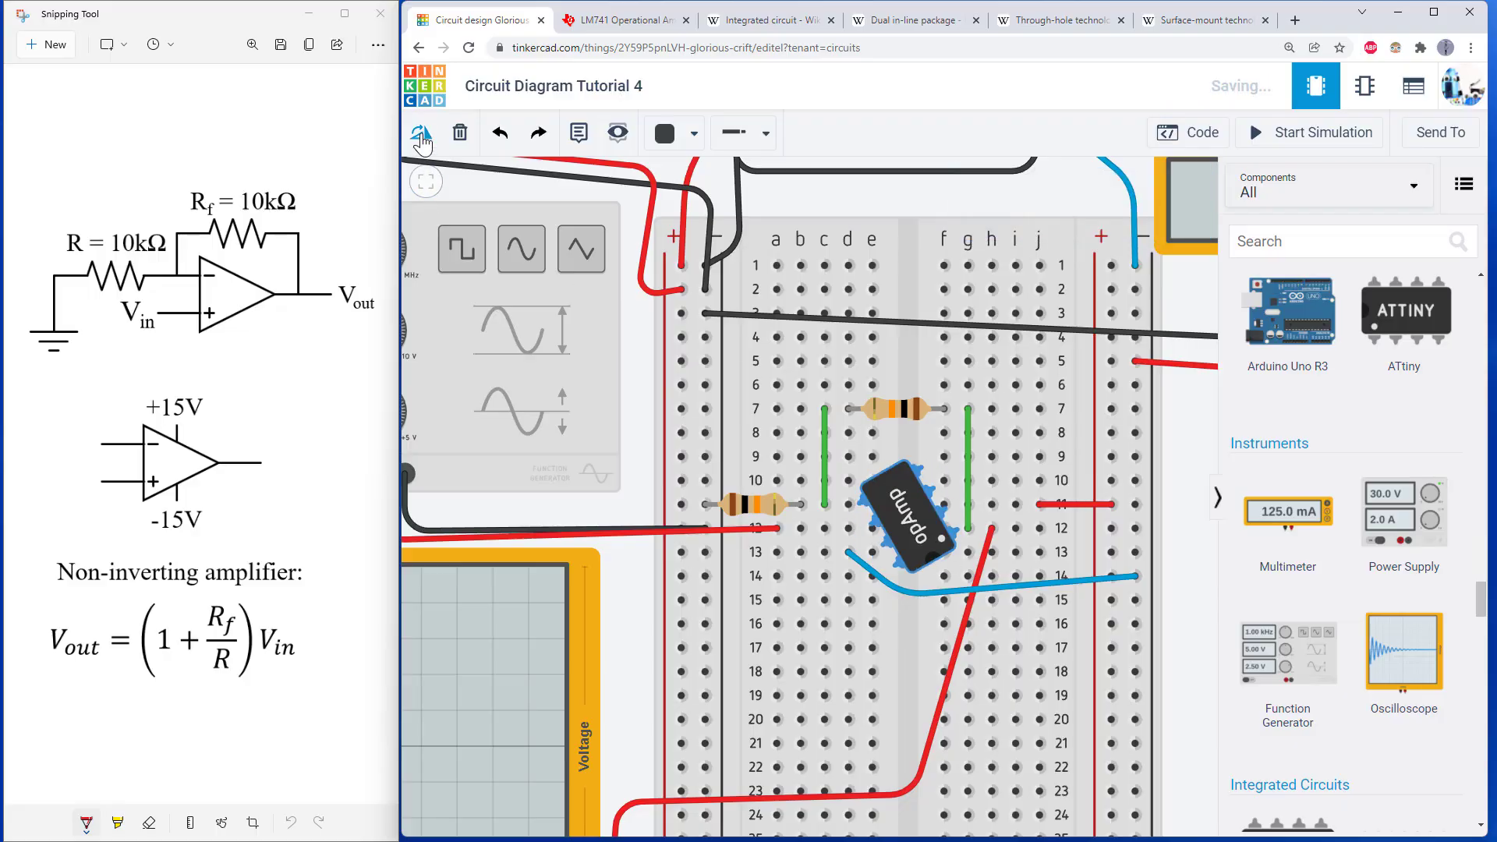
left_click(421, 134)
- Run the simulation again to see the oscilloscope now showing only a step
scroll(1018, 466, "down", 3)
left_click(1251, 126)
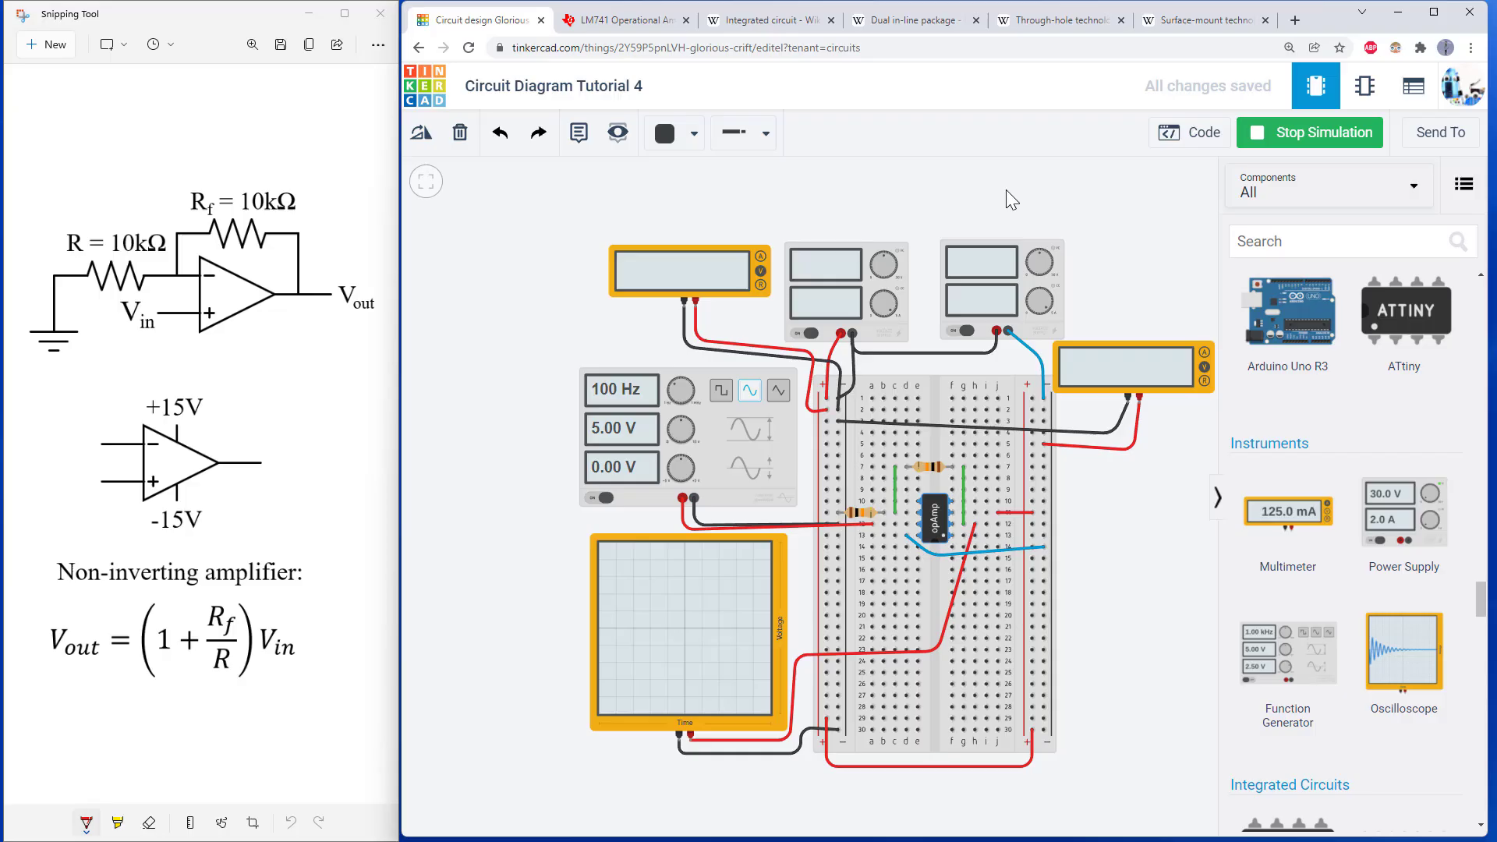
scroll(1006, 189, "down", 1)
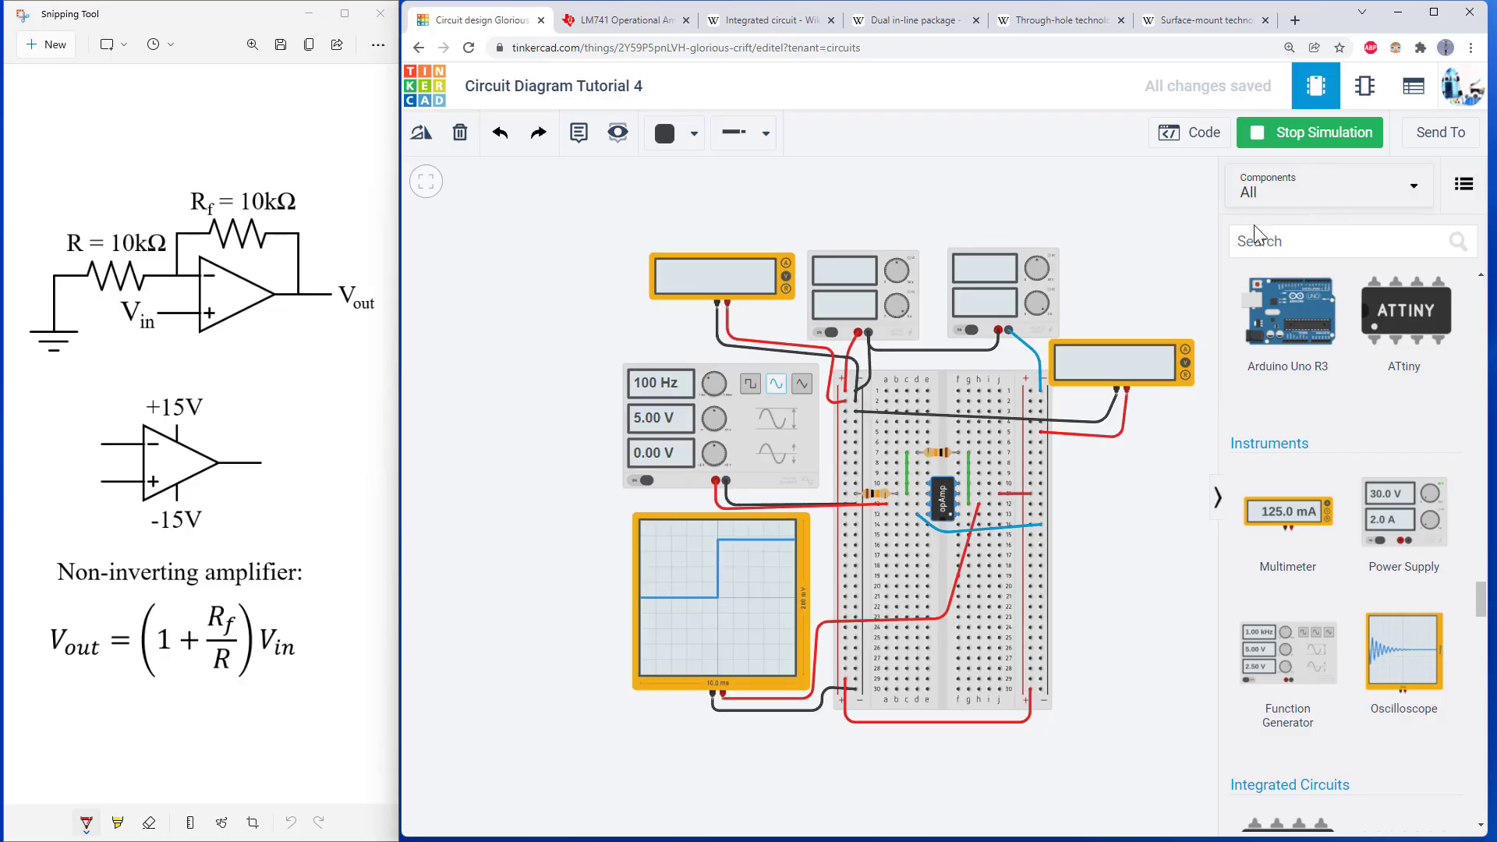
scroll(973, 483, "down", 1)
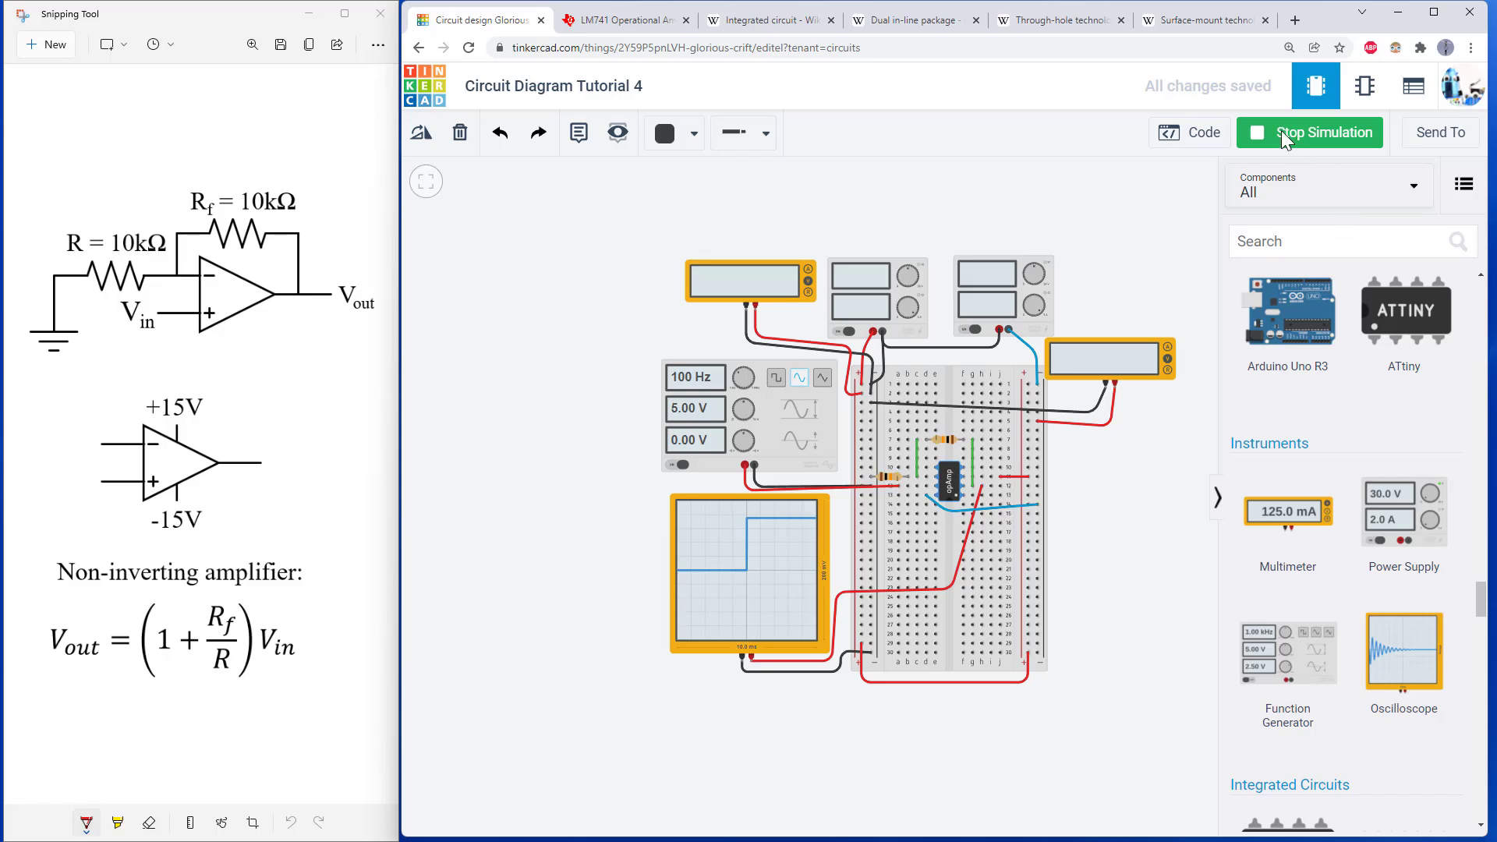
scroll(1000, 325, "down", 1)
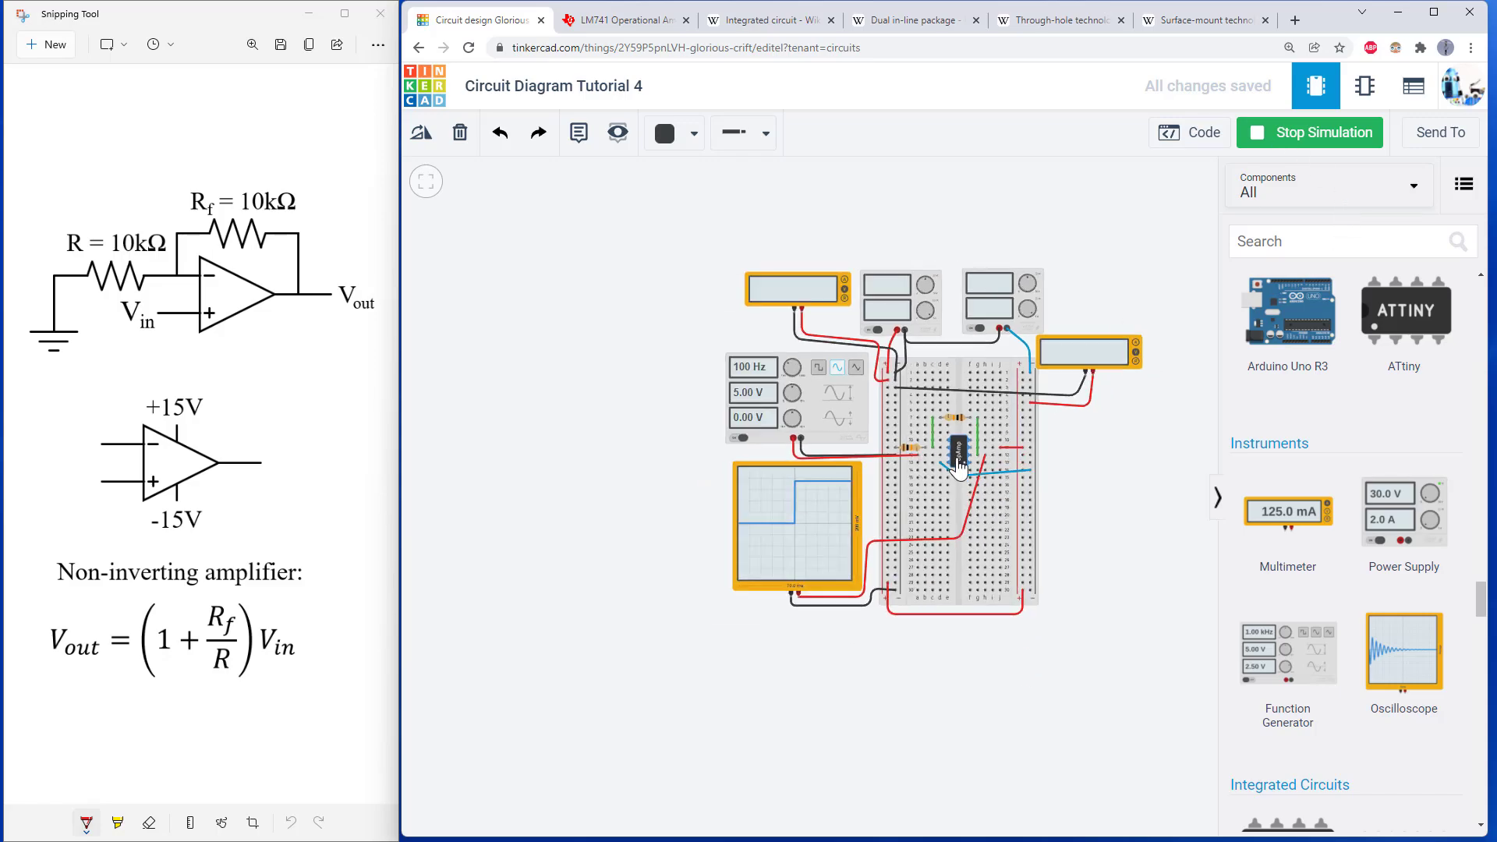
scroll(960, 468, "up", 1)
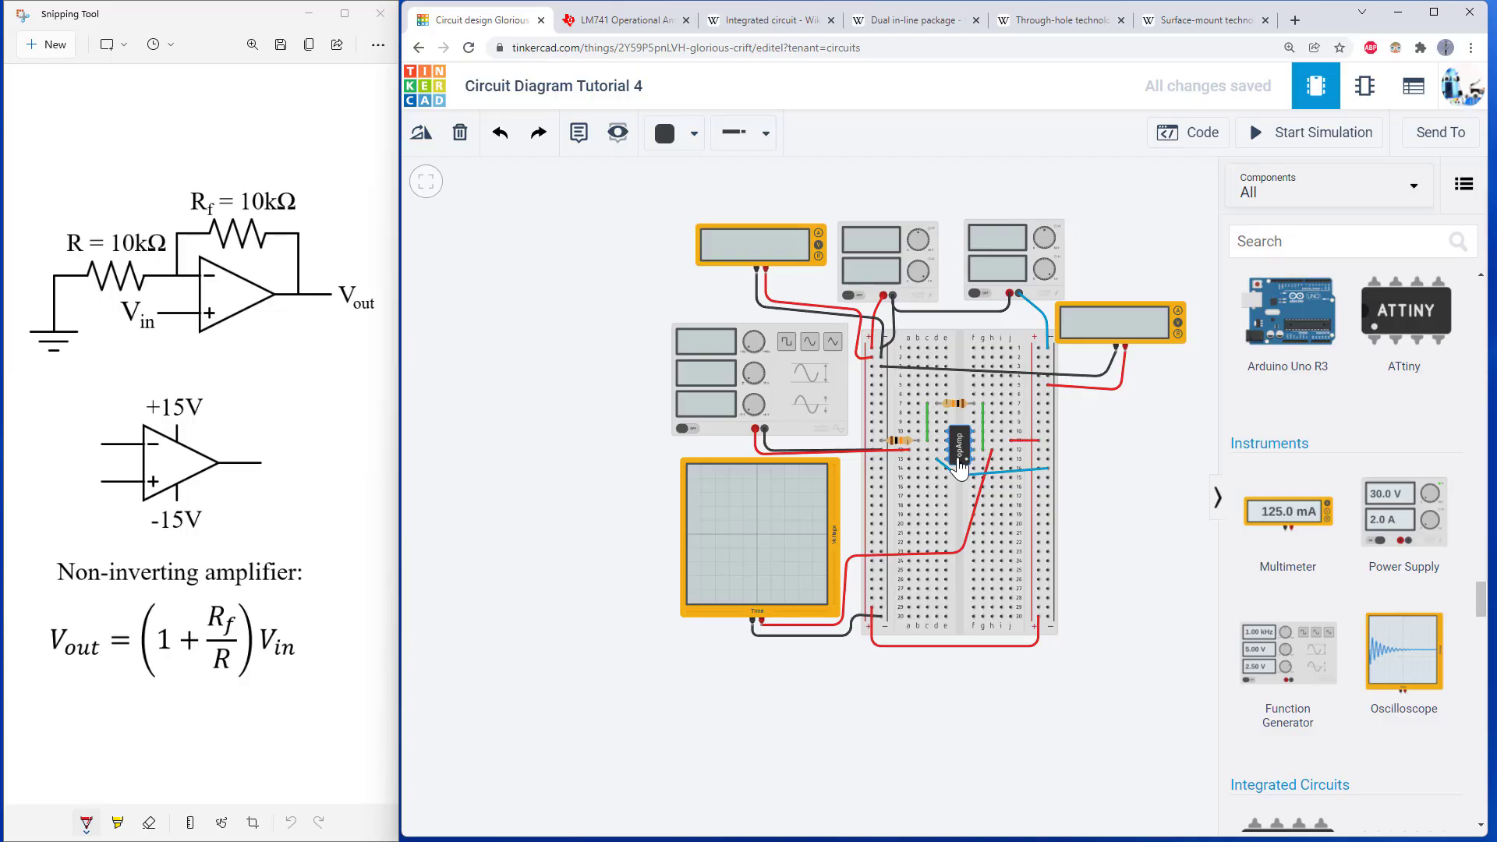
scroll(960, 468, "up", 1)
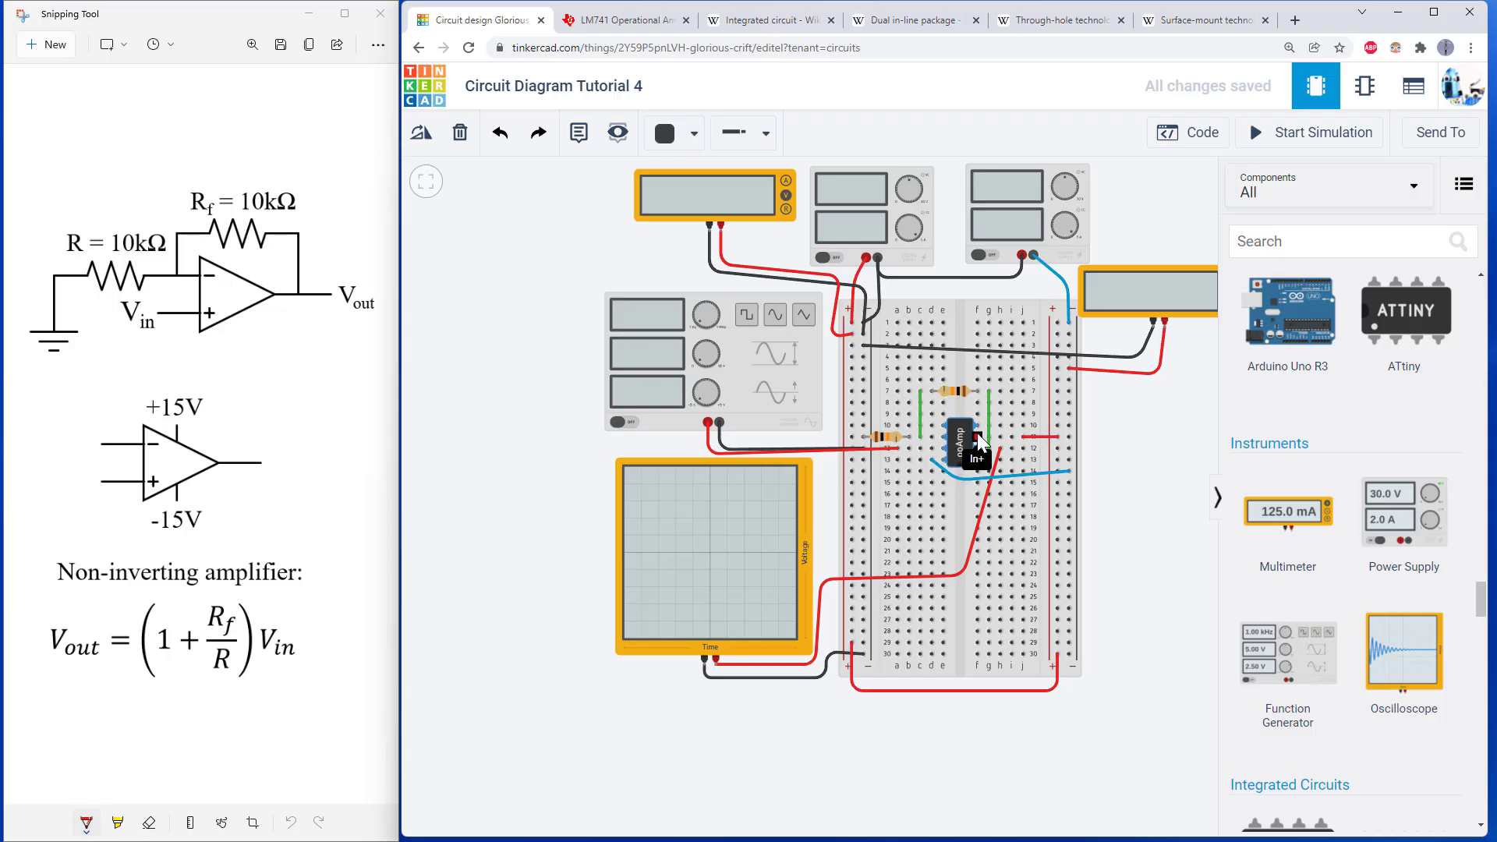
- Rotate the 741 op-amp chip between the two 10 kΩ resistors back 180° with Ctrl+R
left_click(951, 438)
key("r")
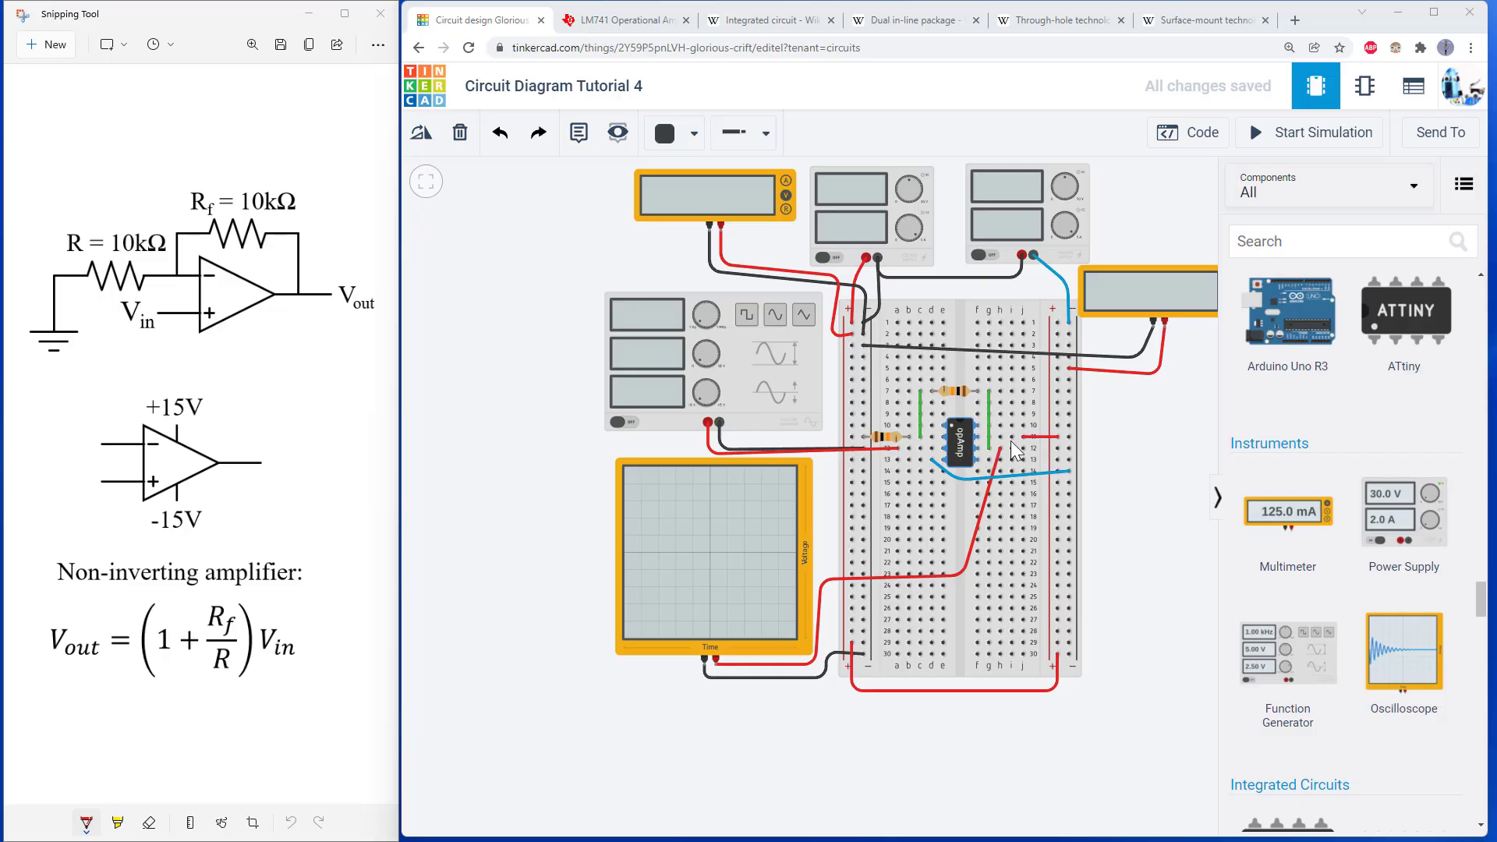
scroll(1322, 495, "down", 2)
scroll(1322, 495, "down", 8)
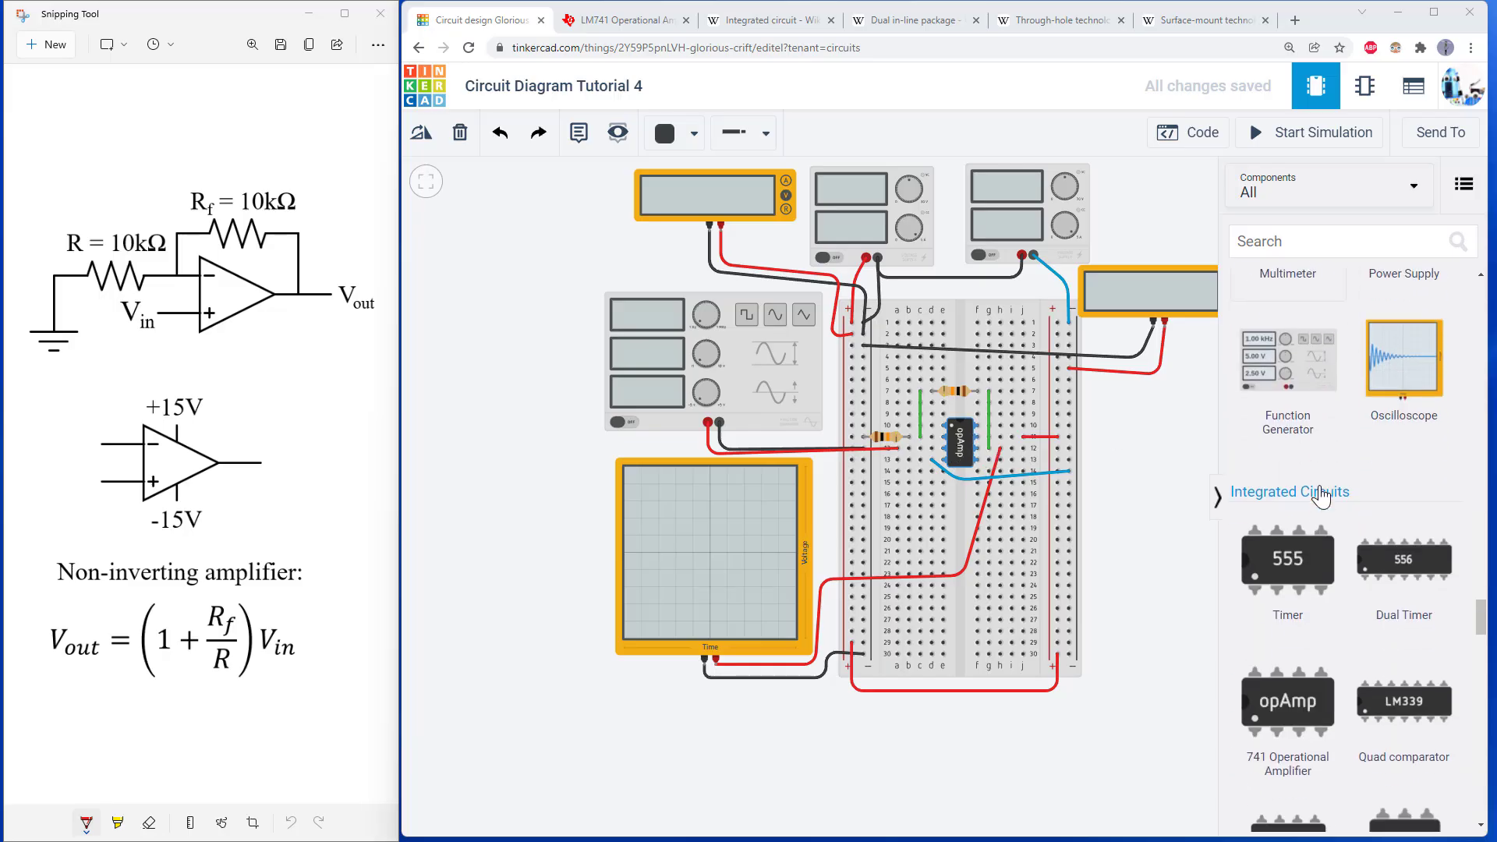
scroll(1321, 495, "down", 5)
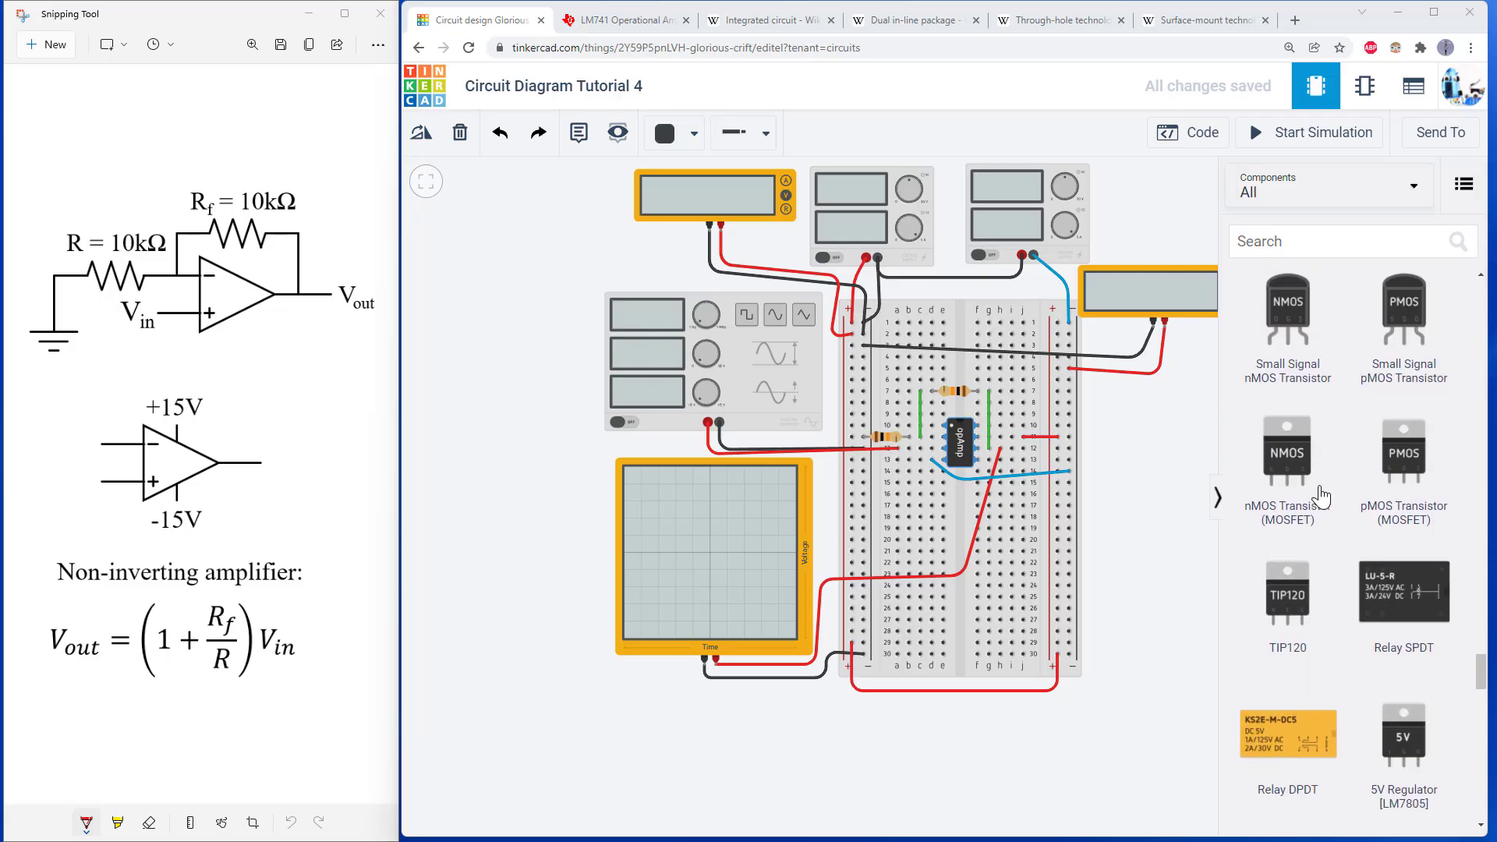
scroll(1338, 474, "up", 10)
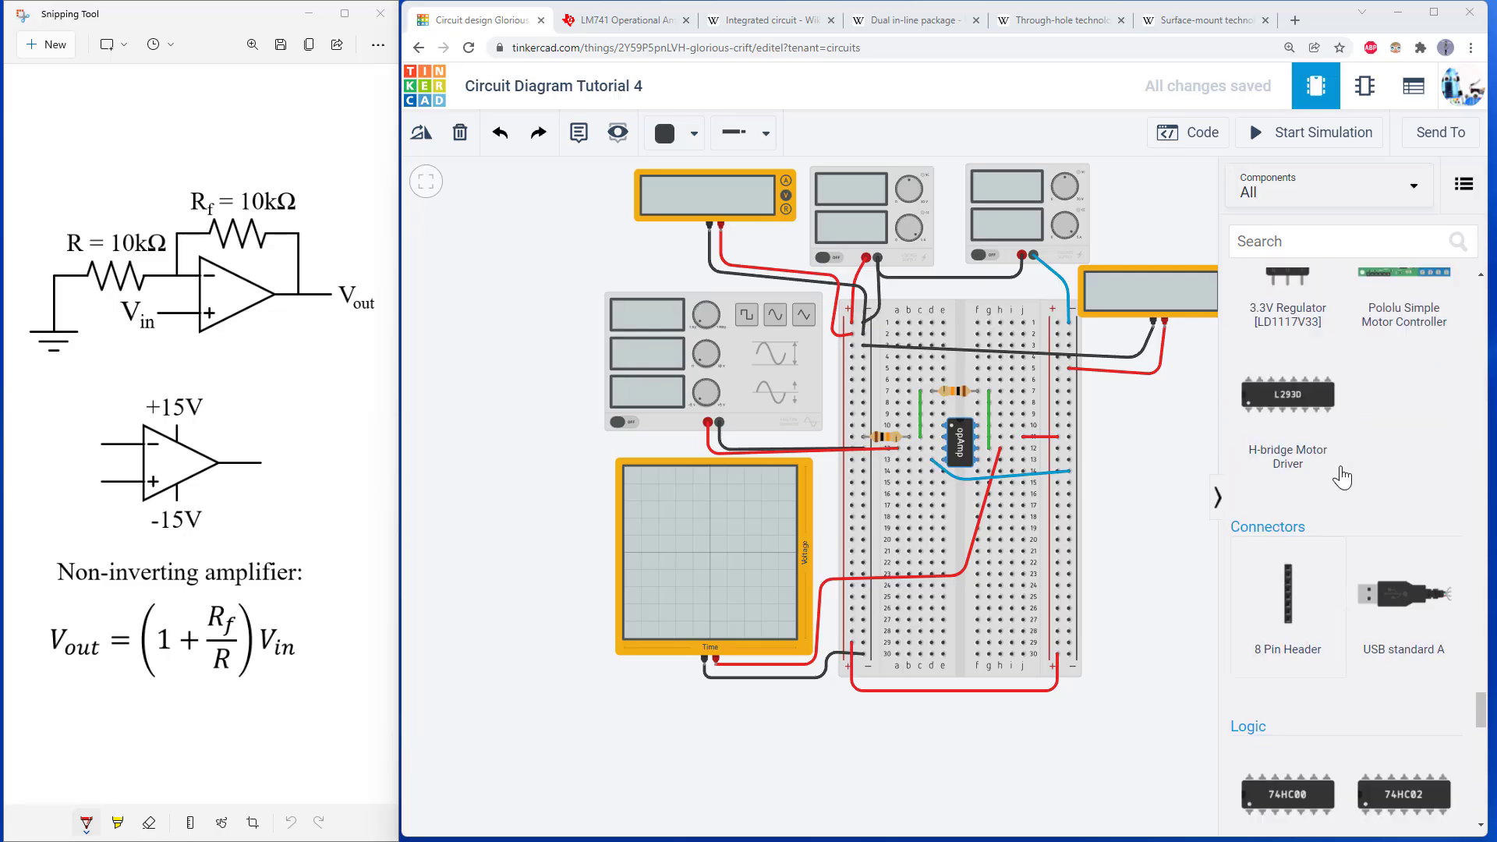
scroll(1341, 476, "up", 5)
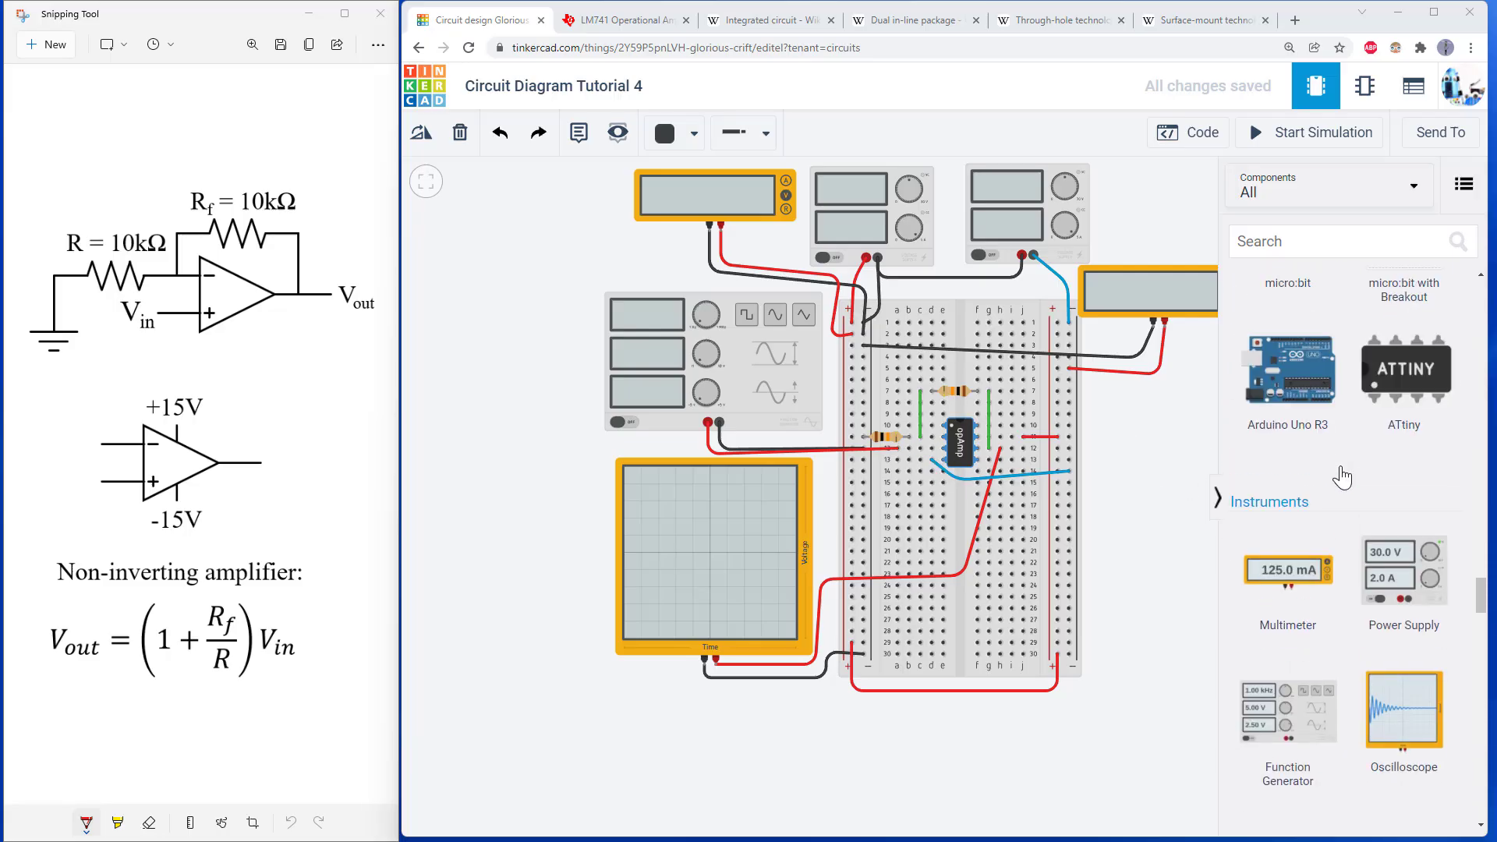